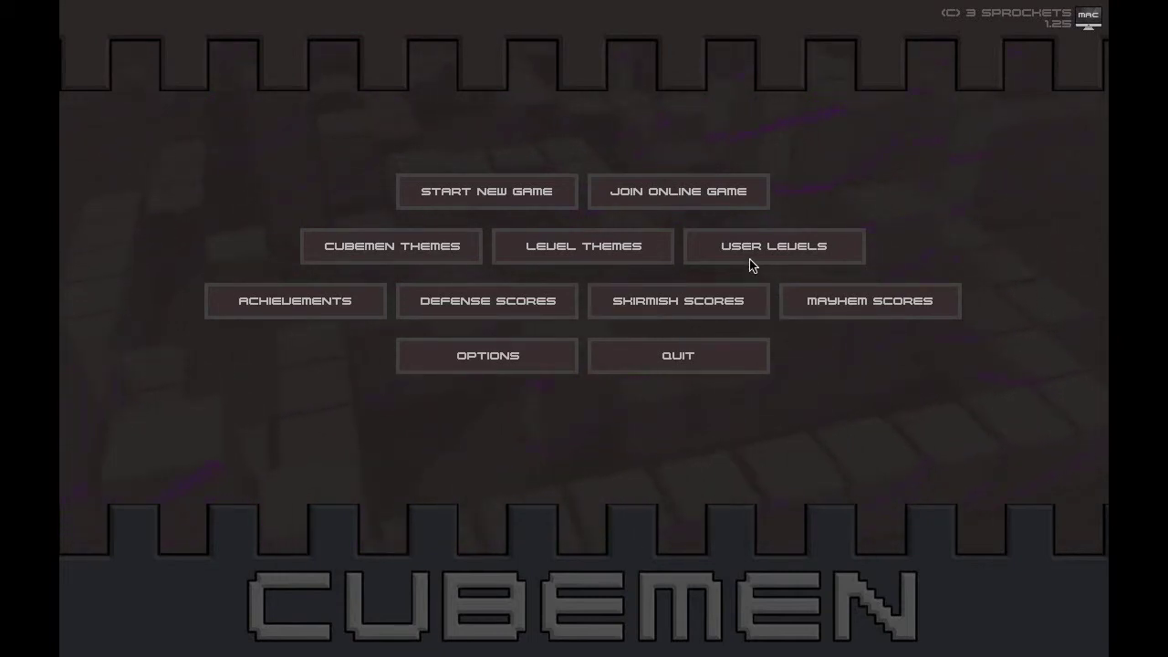
Browse user levels in Skirmish mode, sorted by name then most plays, then launch the Level Editor
left_click(781, 255)
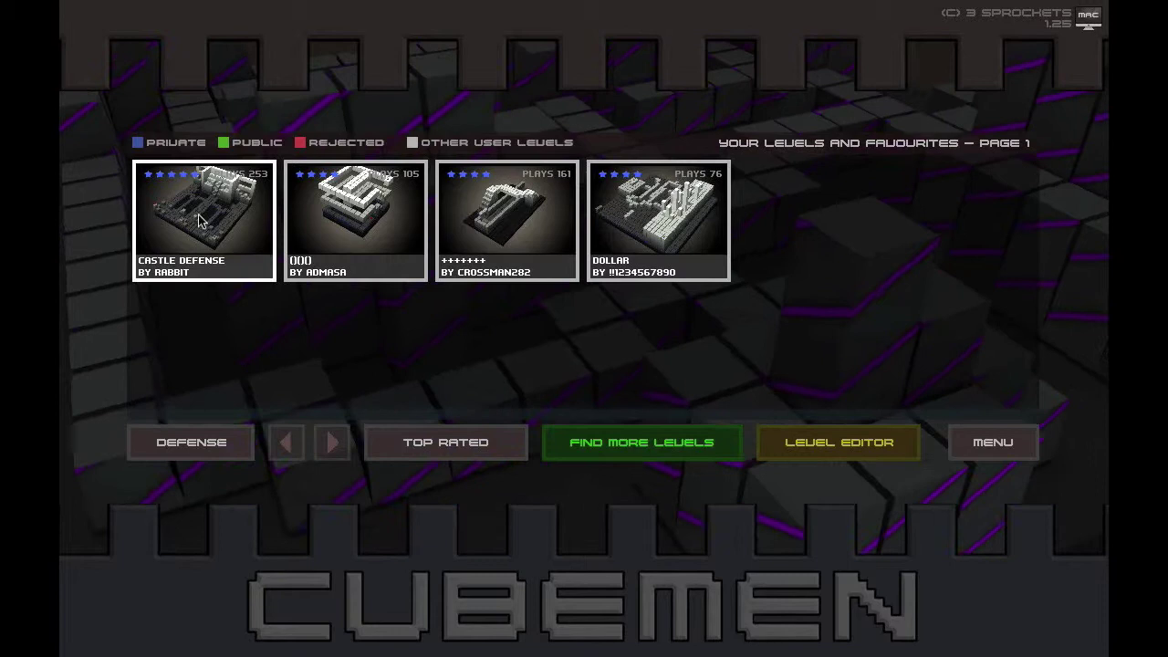
left_click(216, 447)
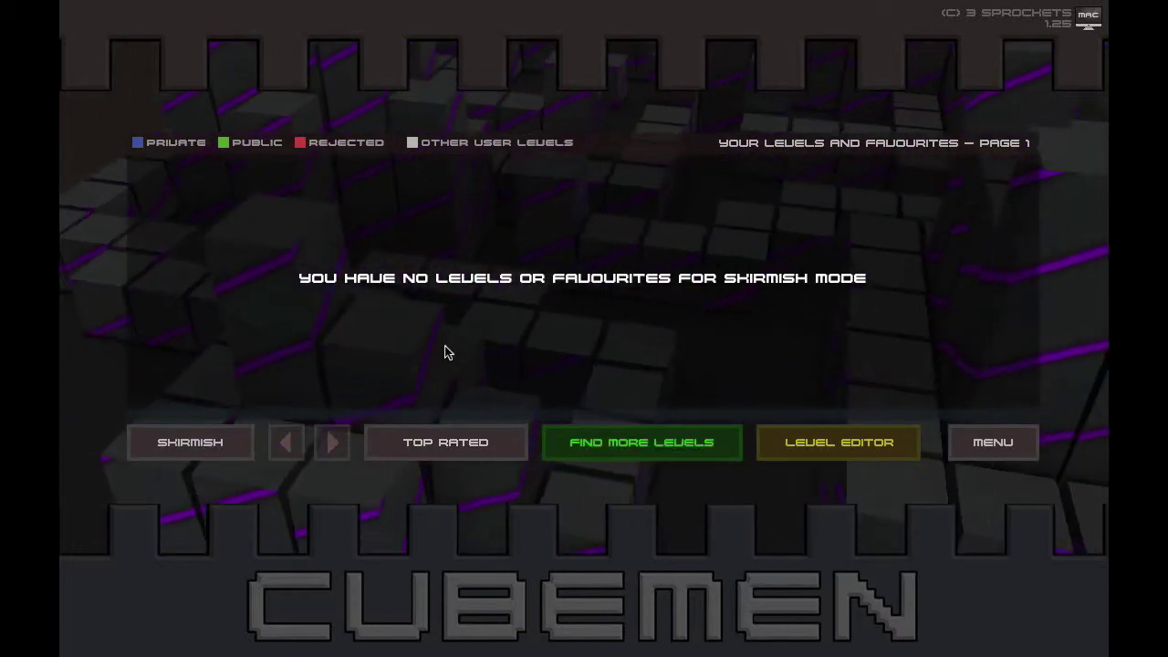
left_click(484, 450)
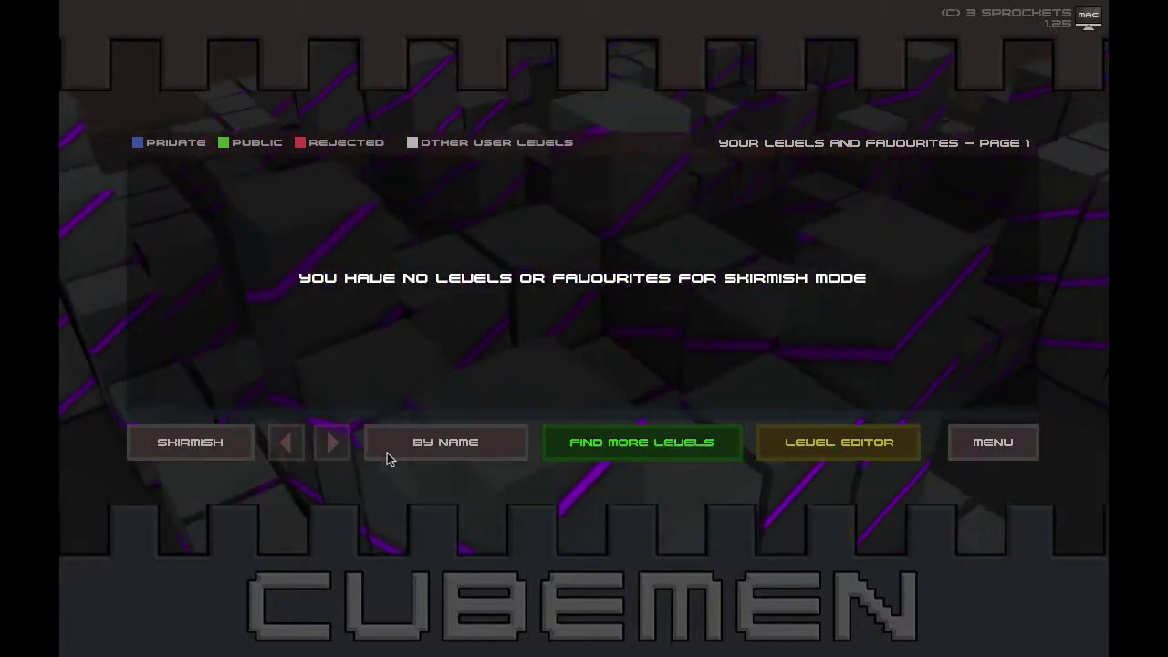
left_click(462, 451)
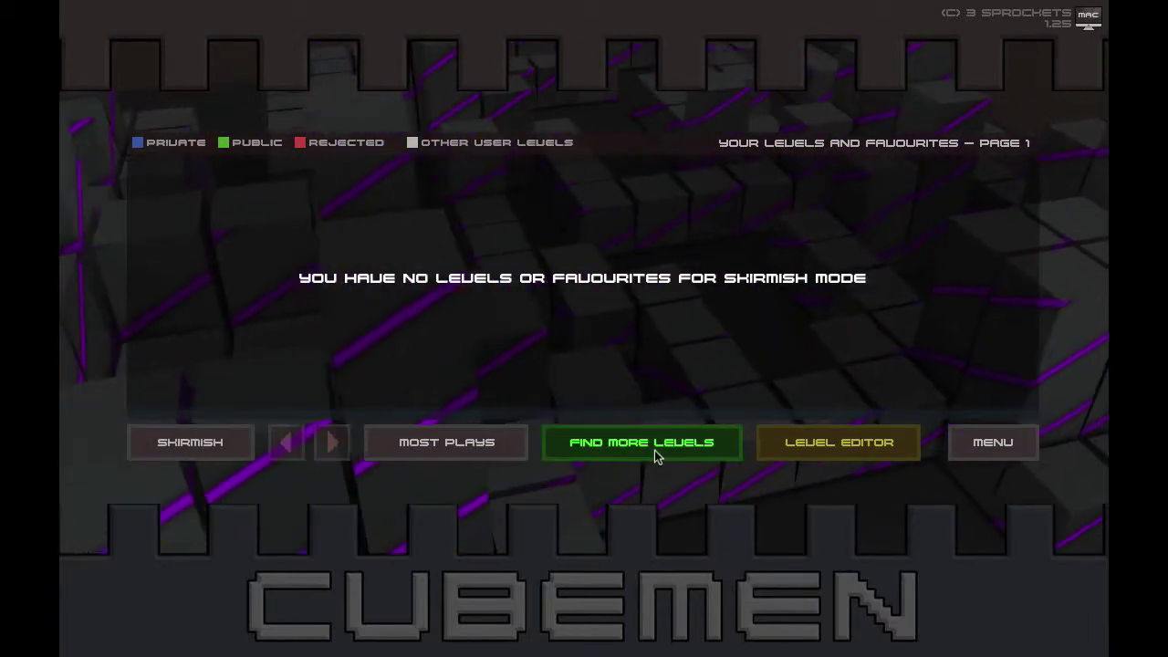
left_click(818, 443)
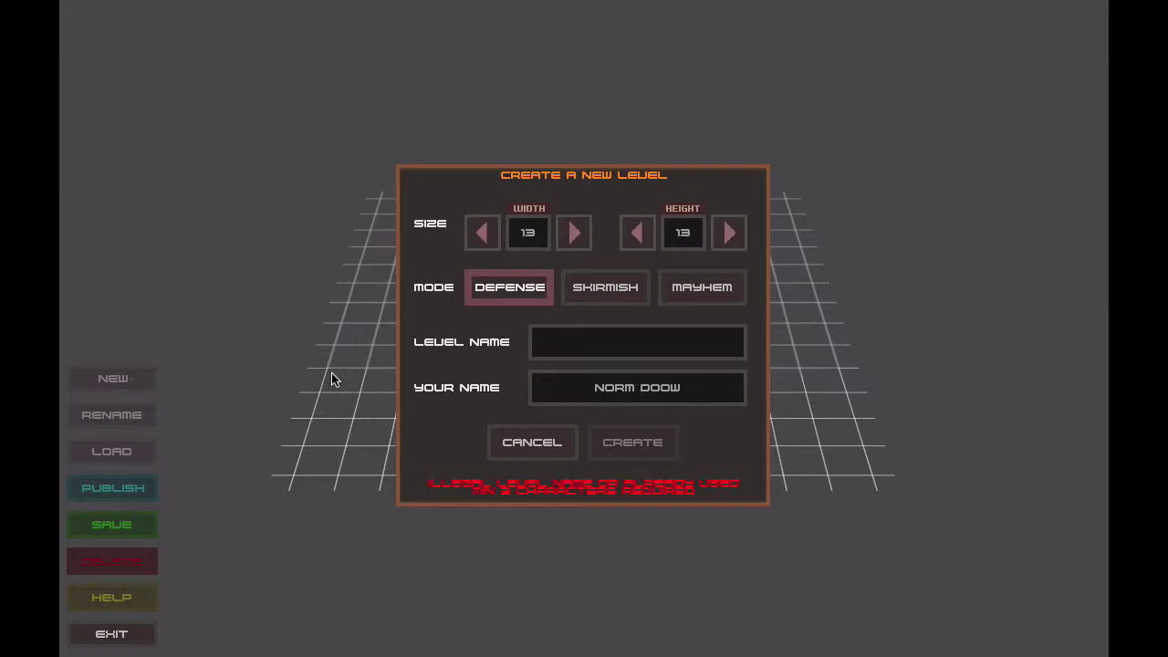
Set the new Defense level's height to 15 and name it NORM DOOWS LEVEL
left_click(728, 240)
left_click(729, 241)
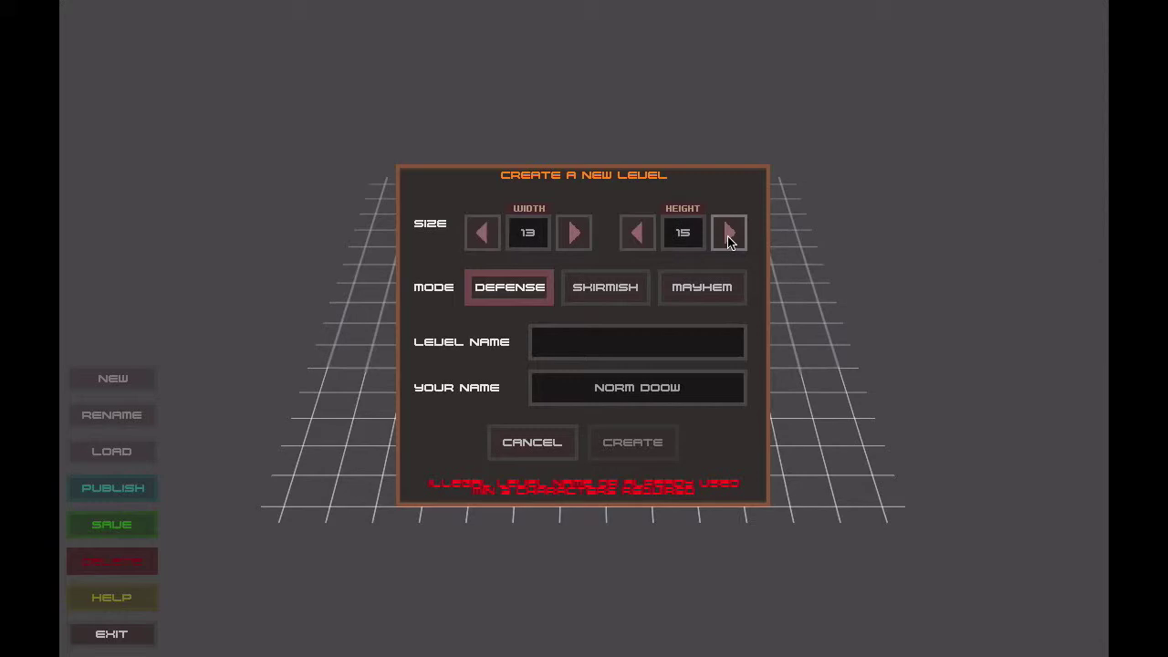
left_click(636, 241)
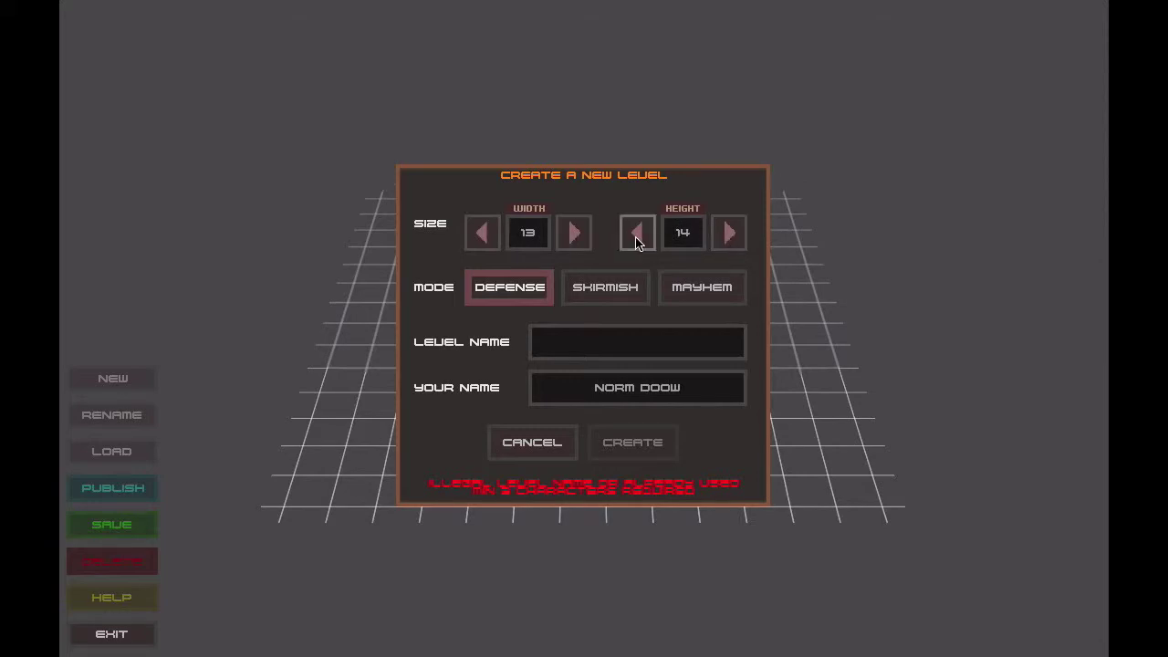
left_click(728, 238)
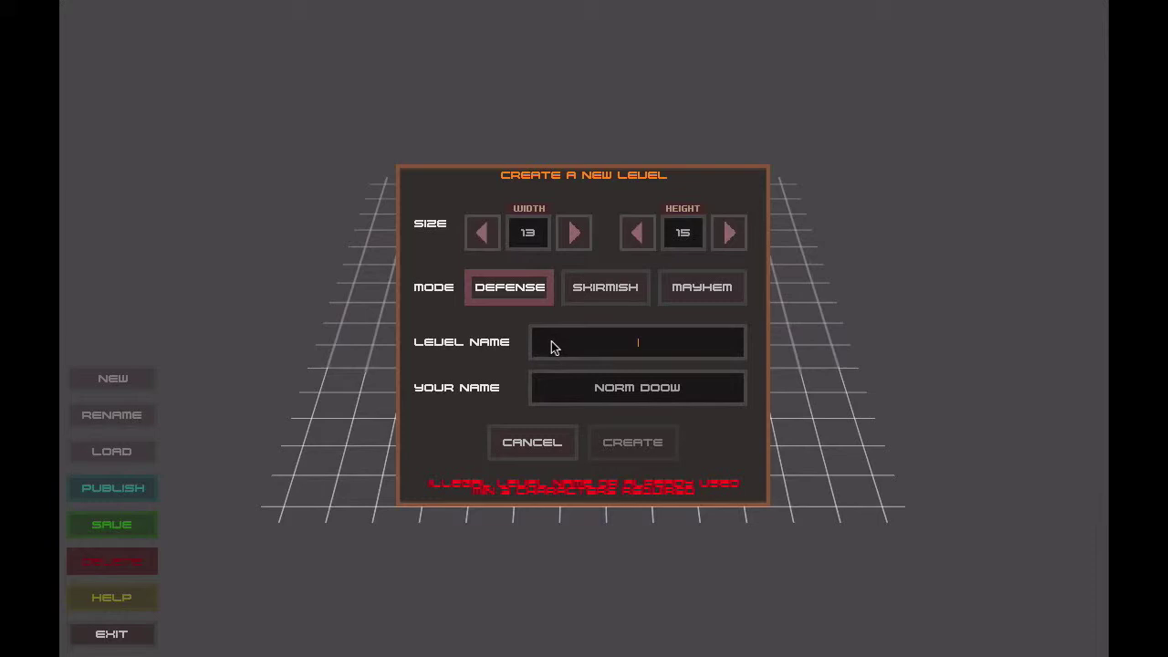
type("NORM ")
type("DOOW")
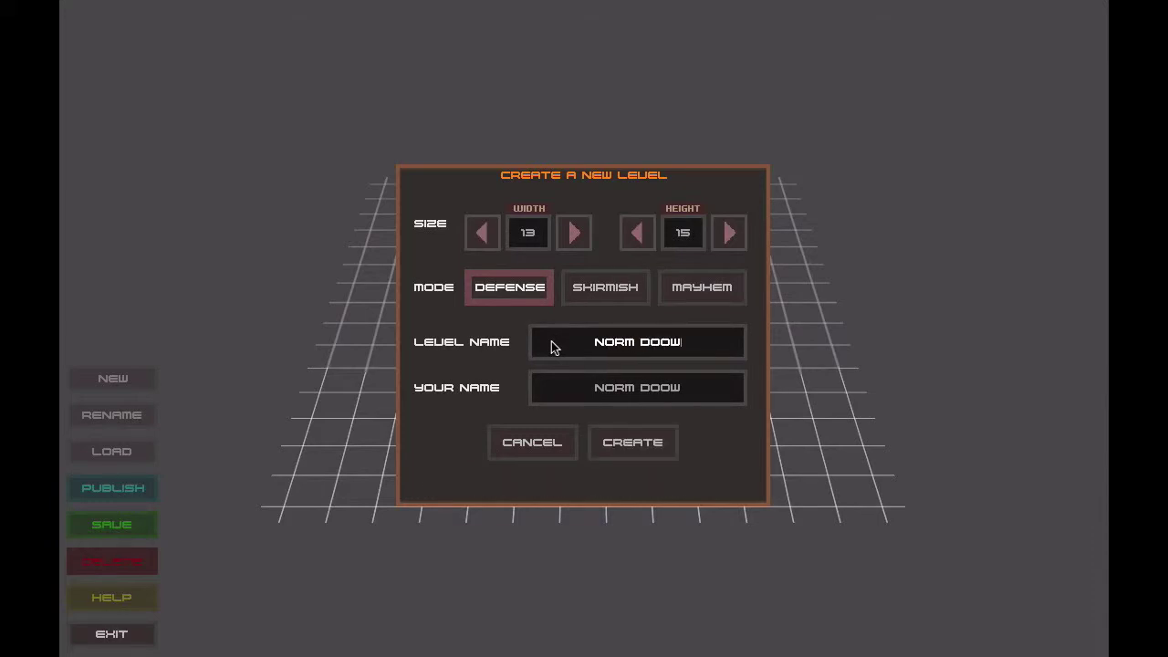
type("'S LE")
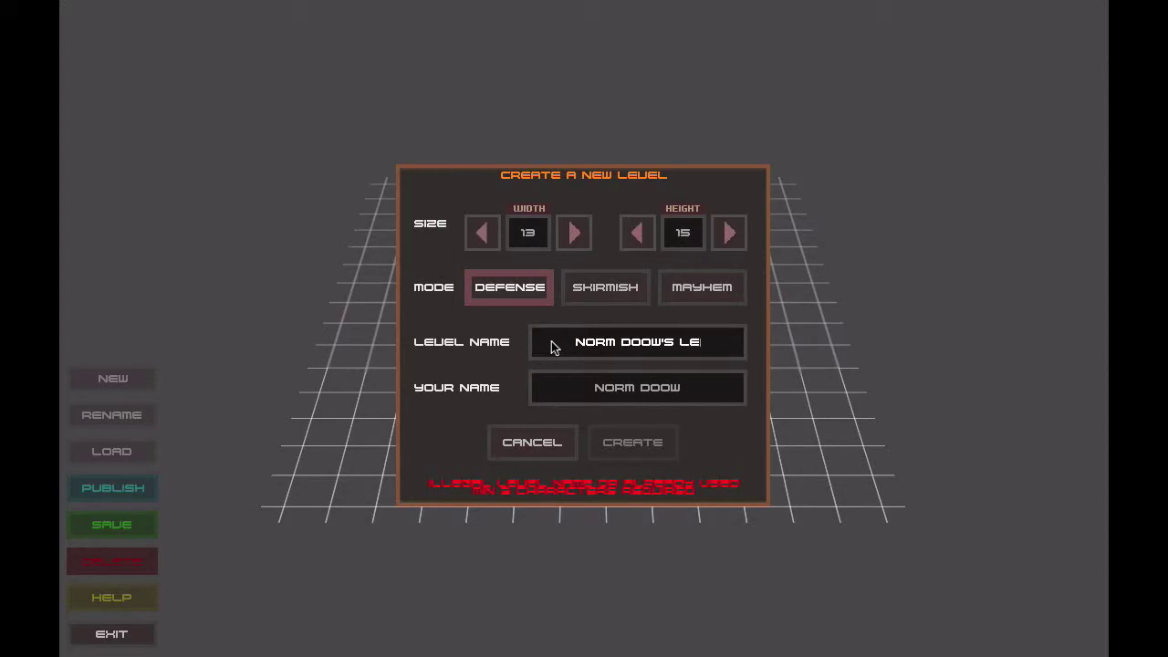
type("VEL")
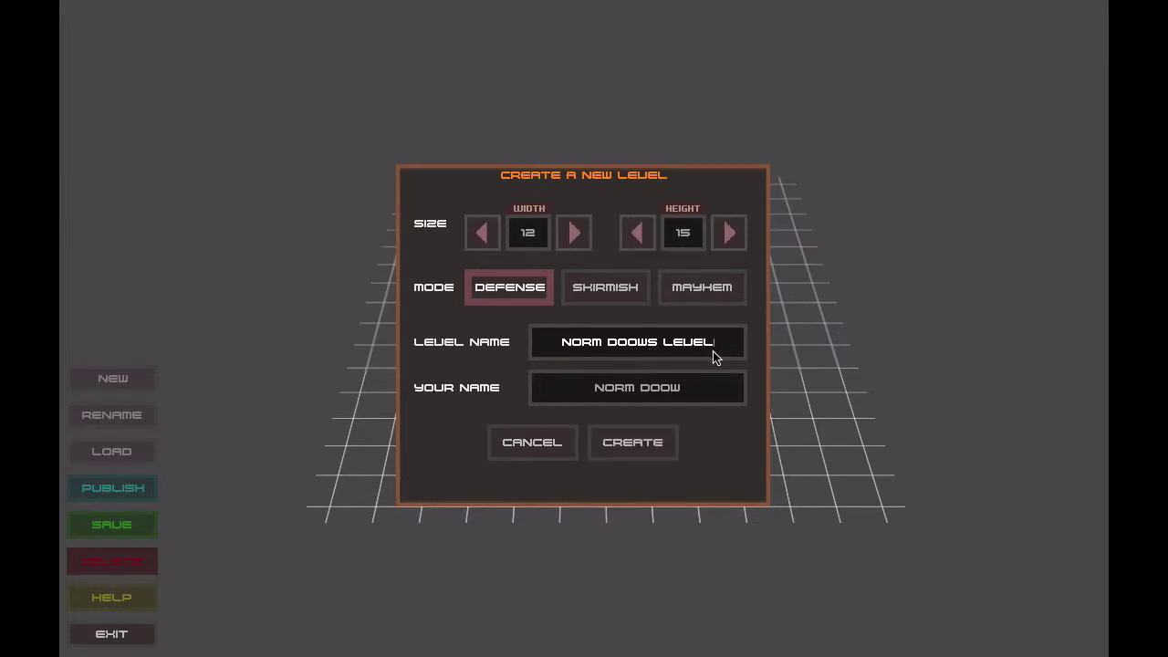
Create the level and try the Sculpt tool's raise/lower toggle
left_click(615, 442)
scroll(738, 438, "up", 2)
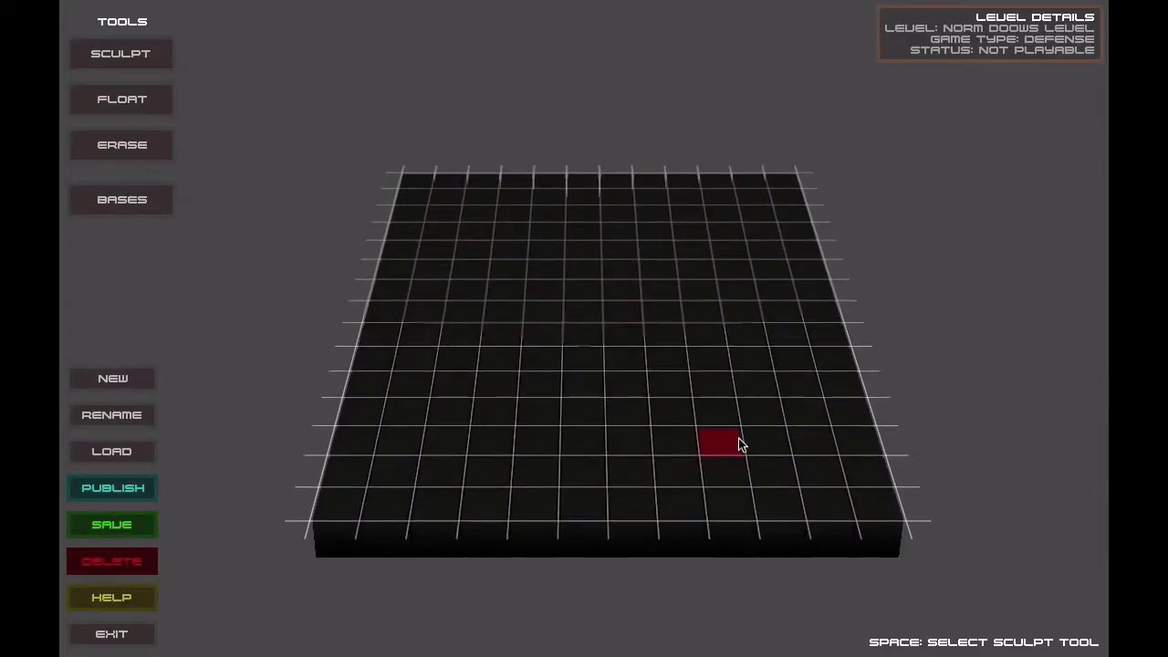
scroll(738, 438, "up", 1)
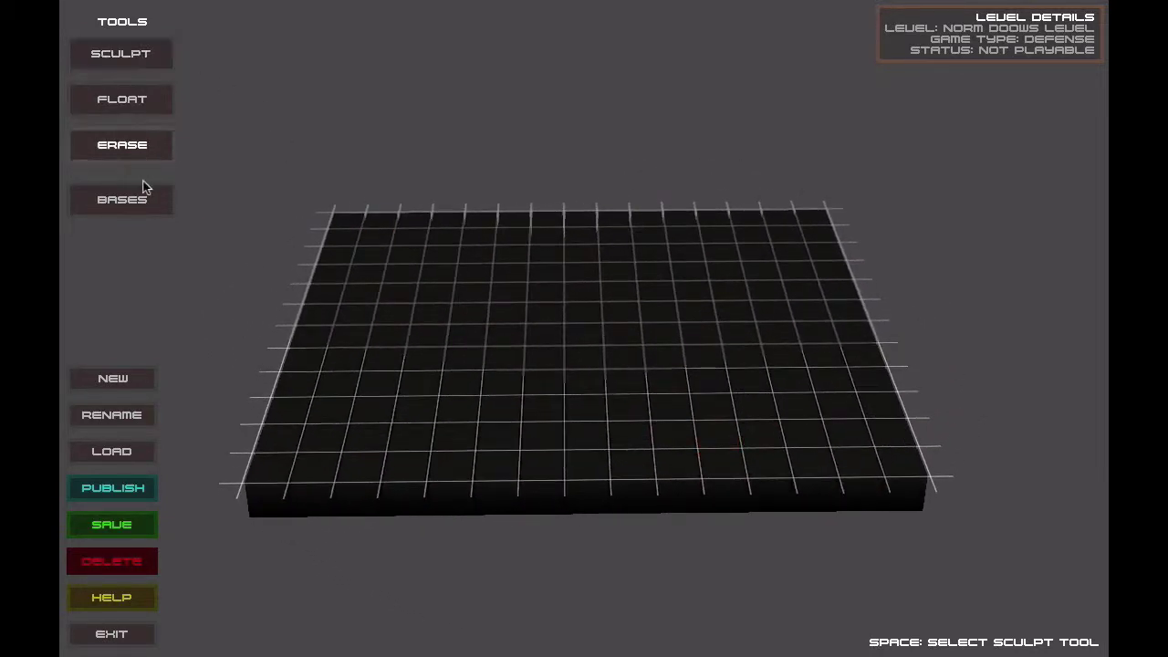
left_click(137, 54)
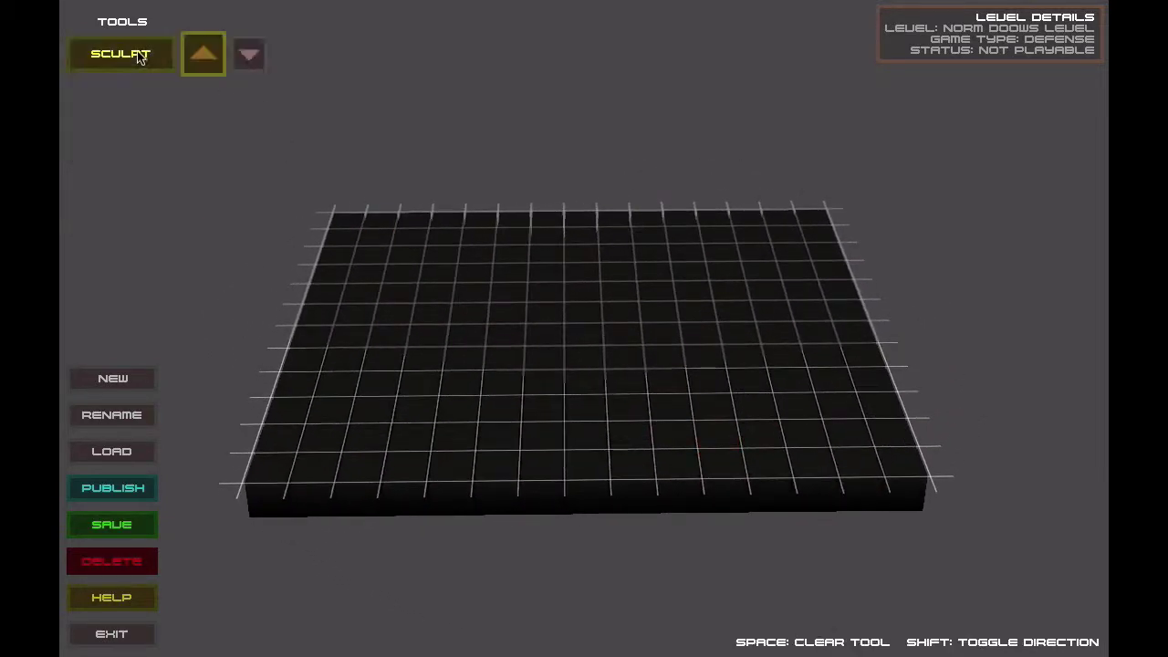
left_click(253, 56)
left_click(212, 57)
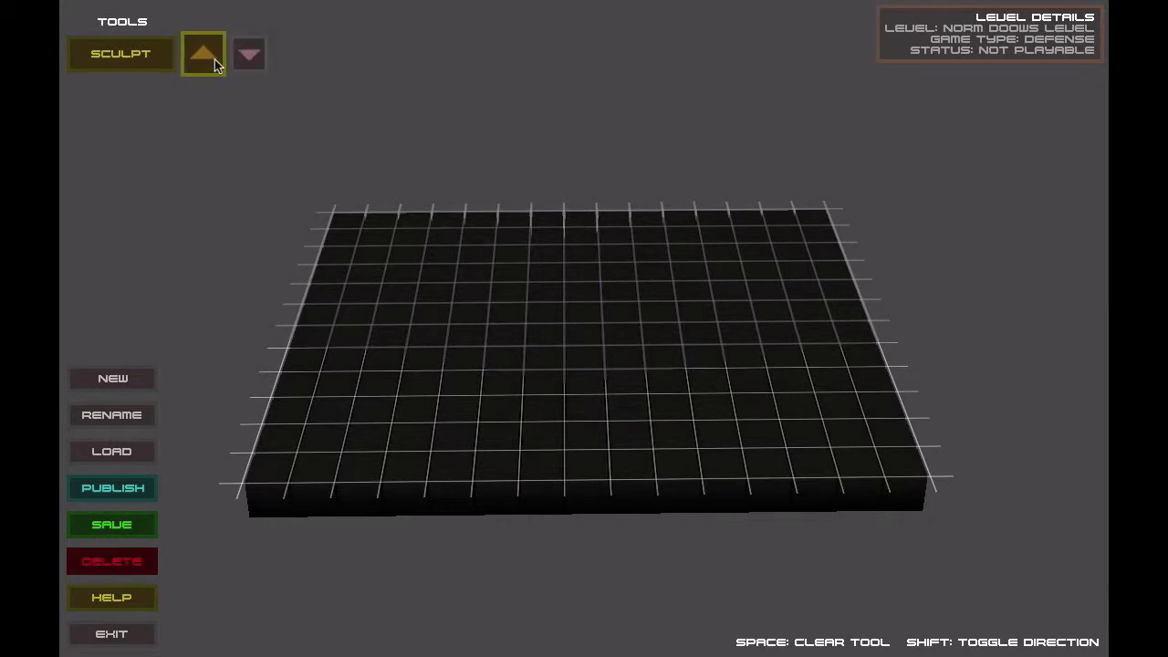
left_click(138, 60)
Drop a row of floating white blocks along the back-left edge of the grid
left_click(133, 108)
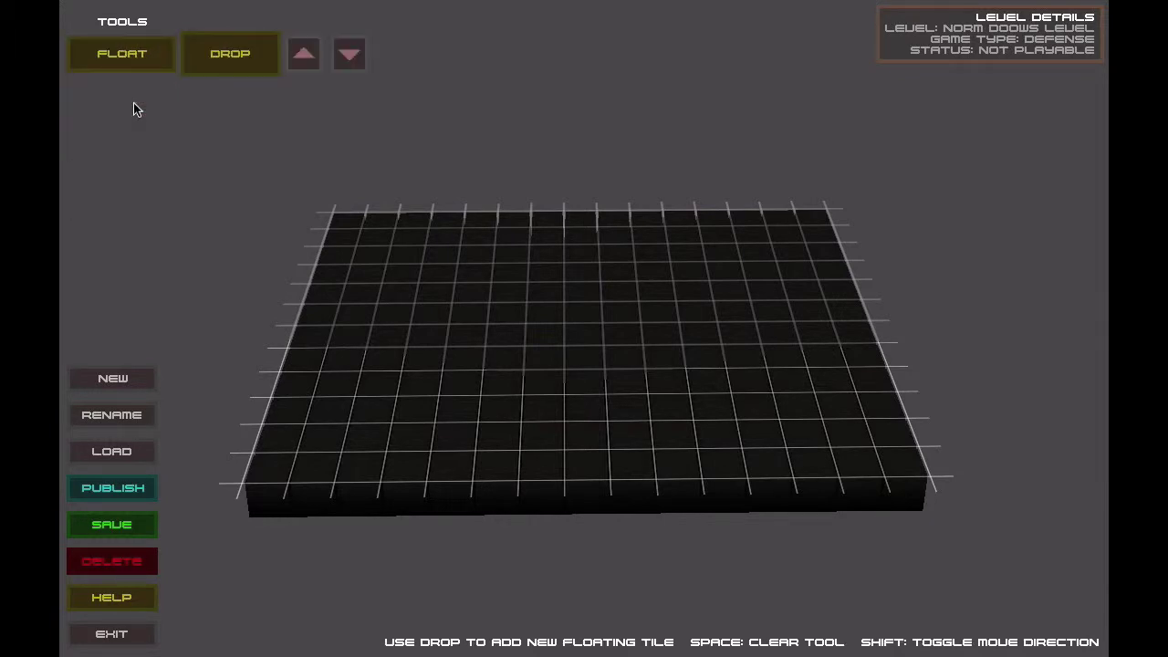
left_click(254, 60)
left_click(419, 365)
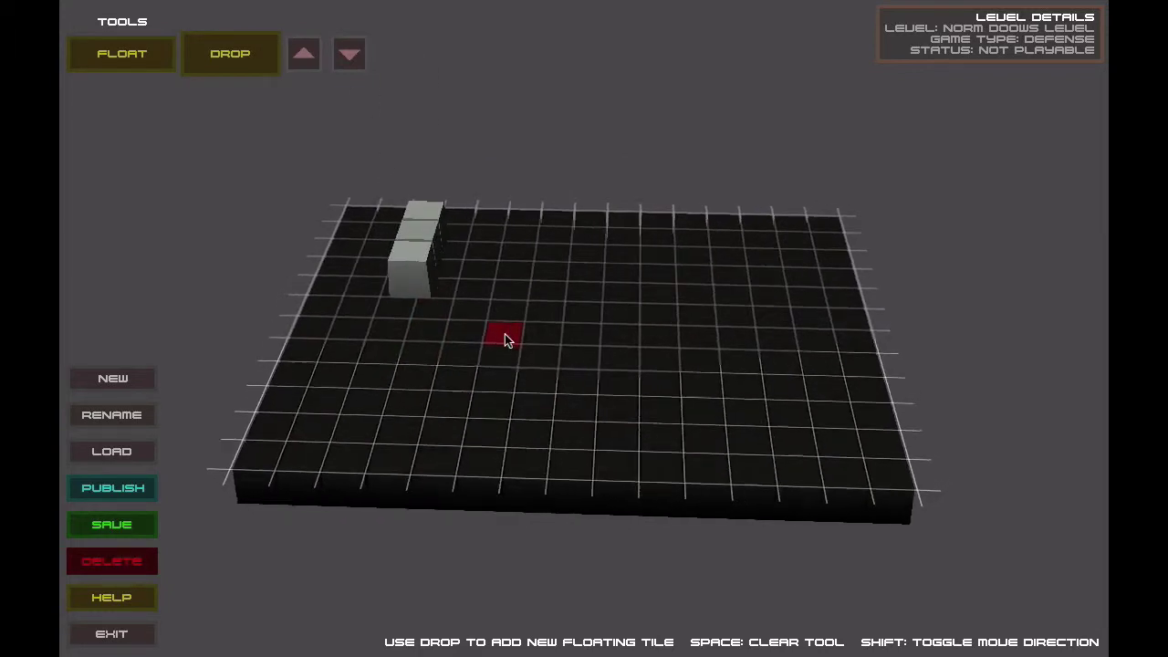
left_click(394, 340)
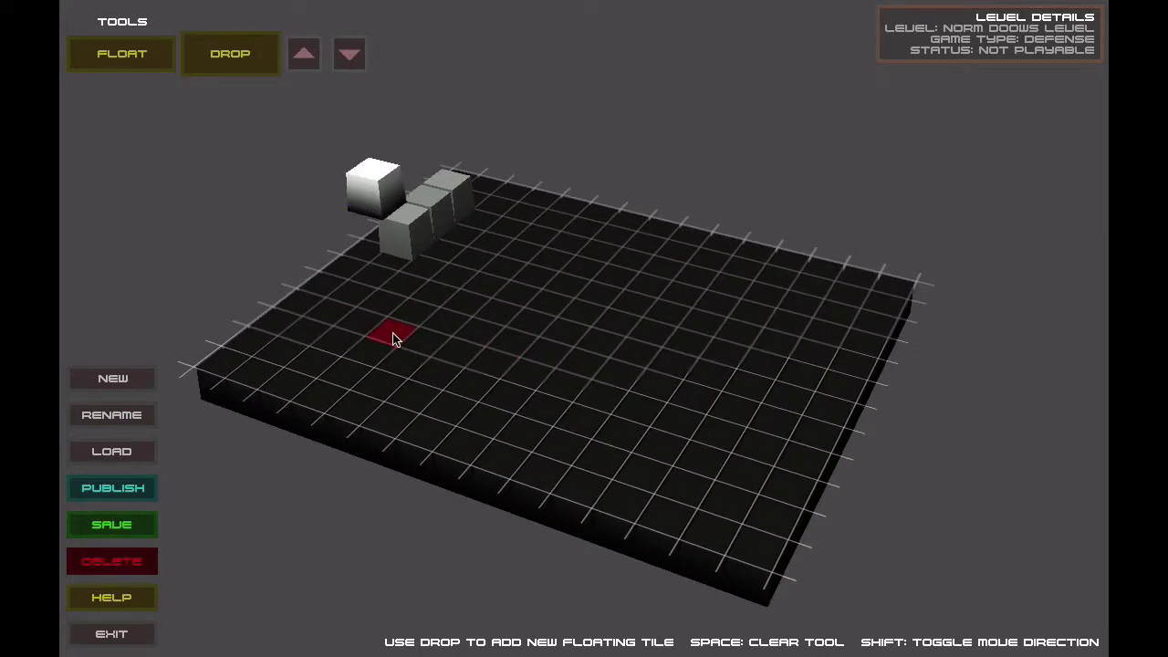
left_click(374, 359)
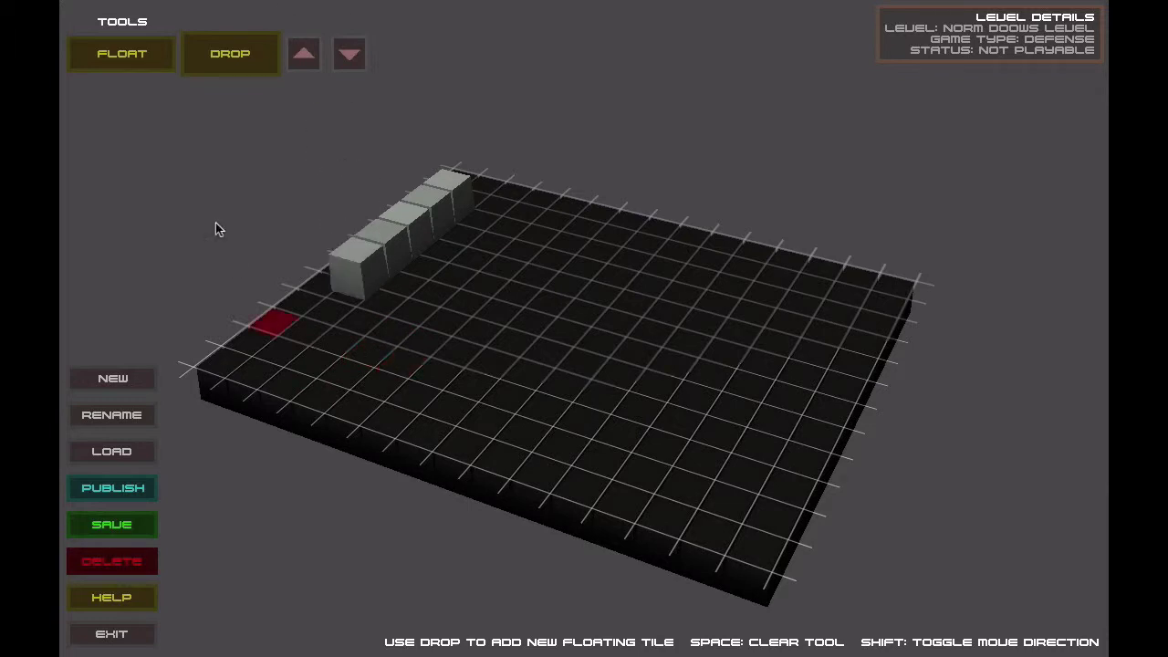
Look over the Bases tool's player and enemy base options
left_click(151, 53)
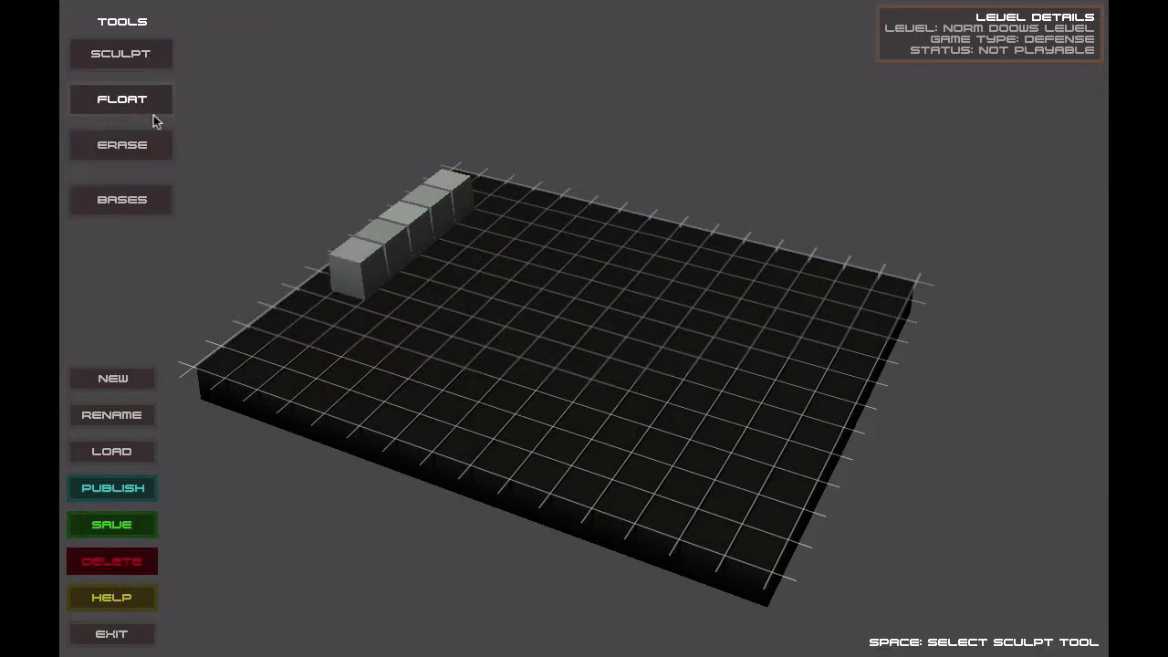
left_click(154, 201)
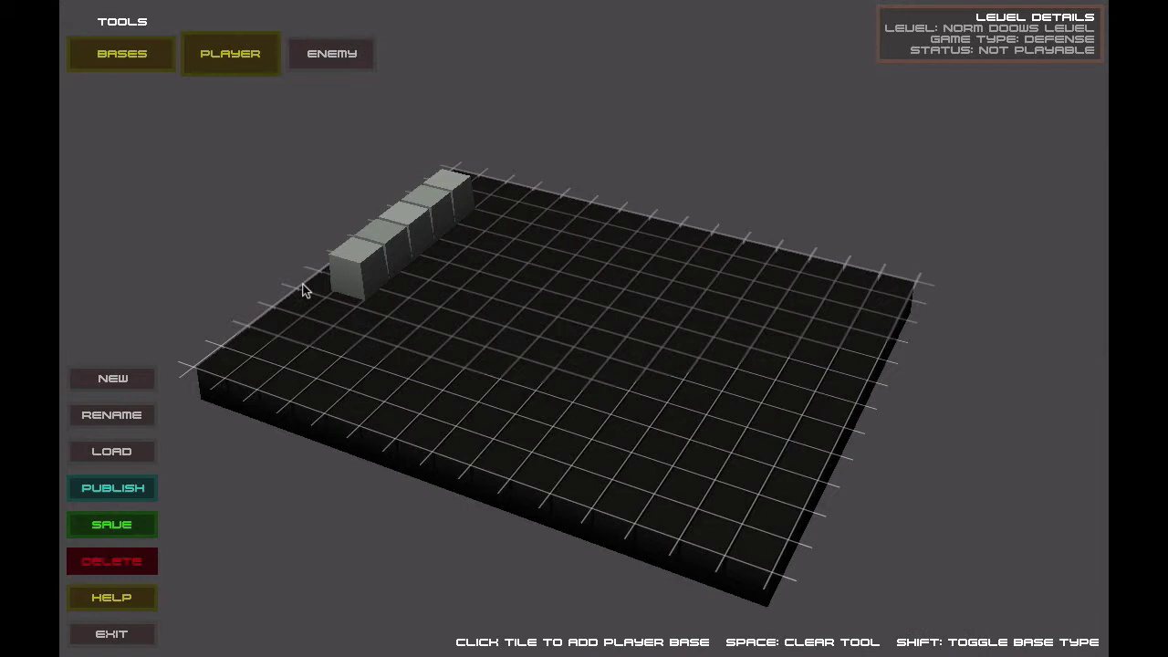
left_click(339, 62)
left_click(132, 60)
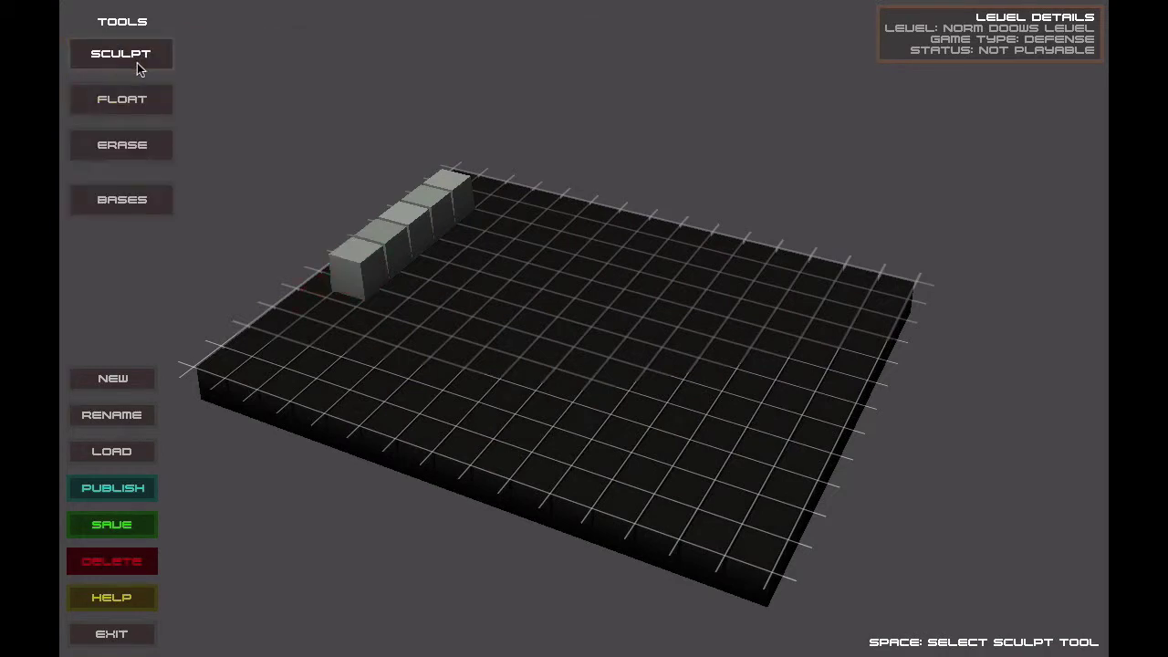
left_click(155, 197)
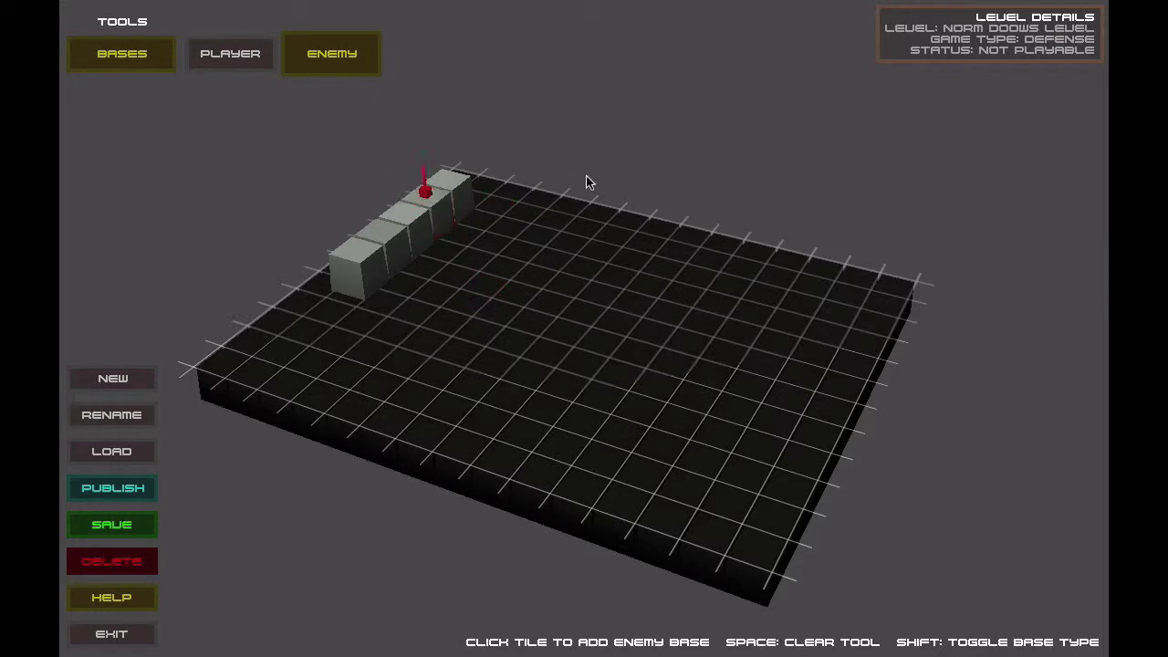
left_click(167, 54)
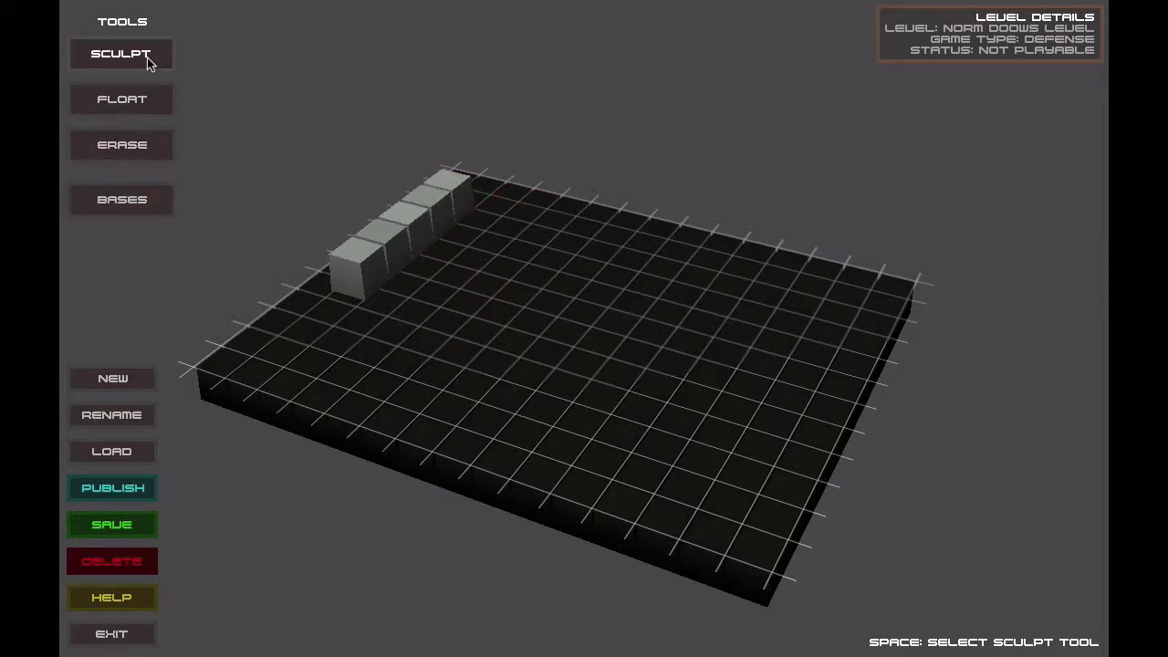
Raise walls along the grid's left side and front, building a few blocks higher
left_click(147, 57)
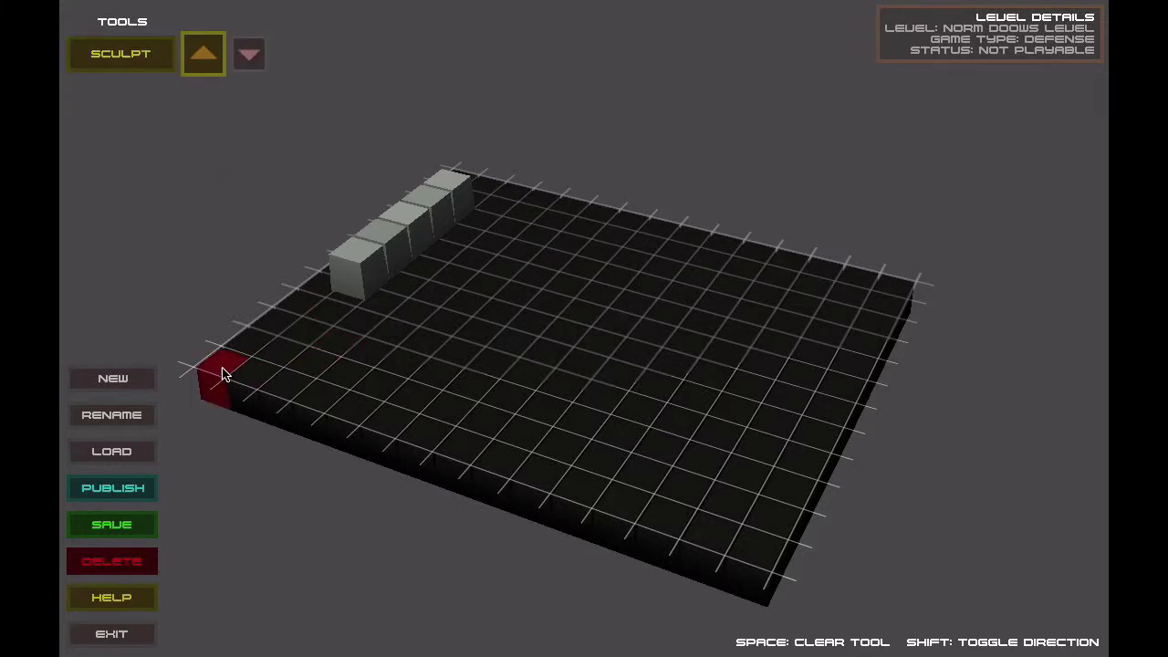
mouse_move(225, 372)
left_mouse_down()
mouse_move(338, 391)
mouse_move(628, 486)
left_mouse_up()
key("Left")
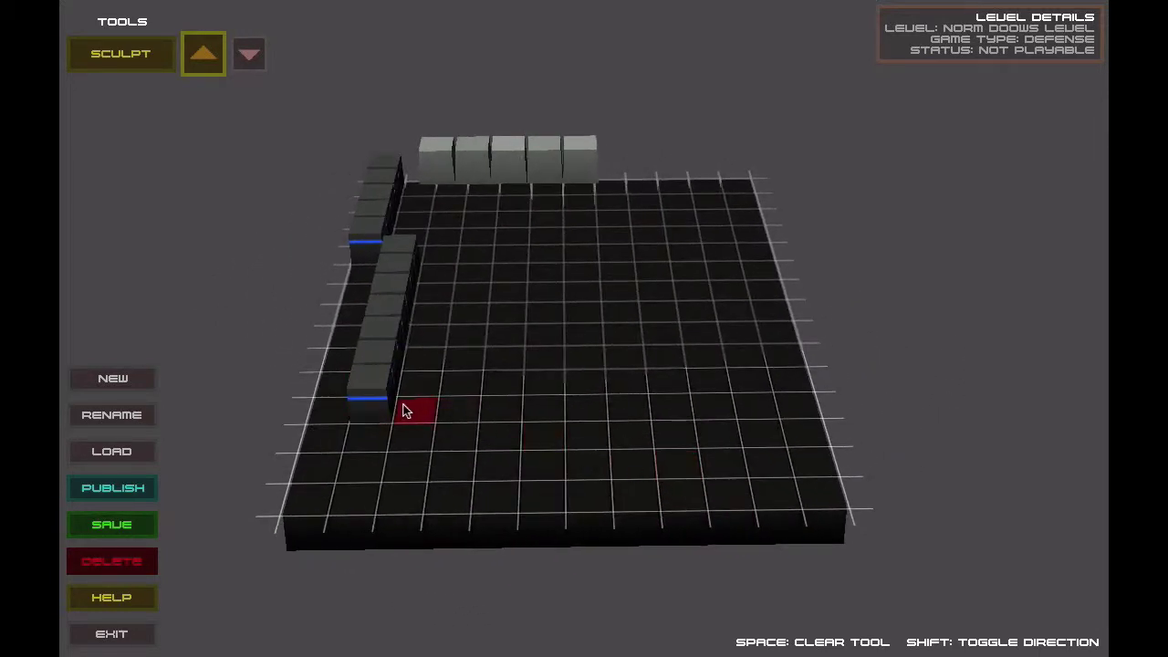
left_click_drag(404, 410, 730, 425)
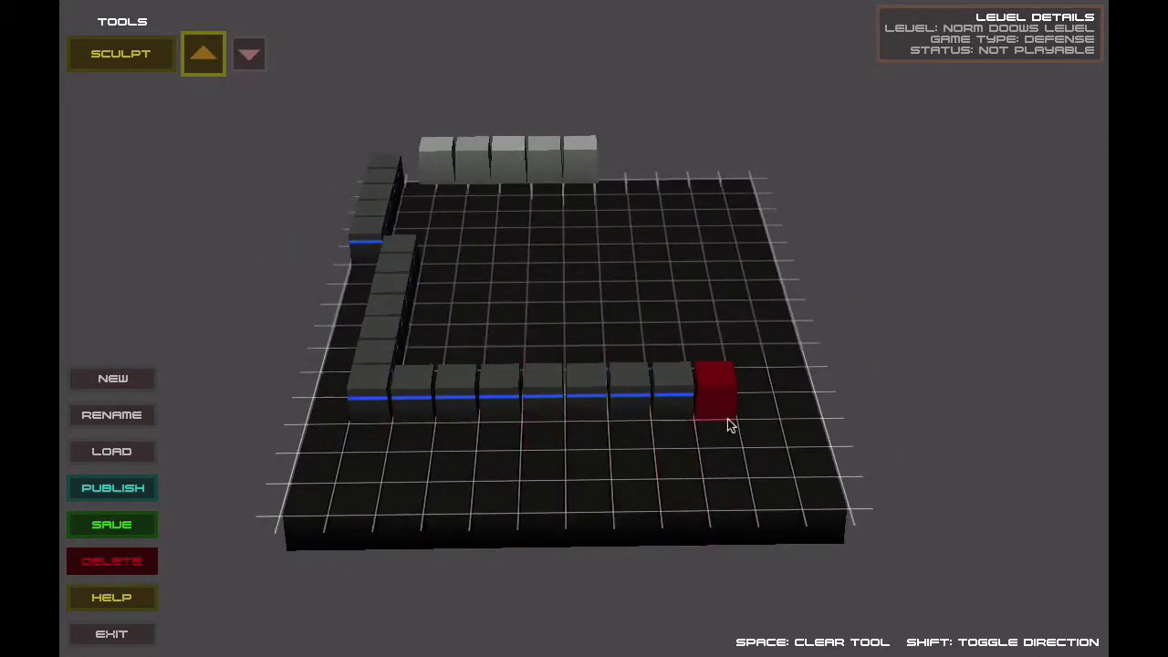
left_click(591, 391)
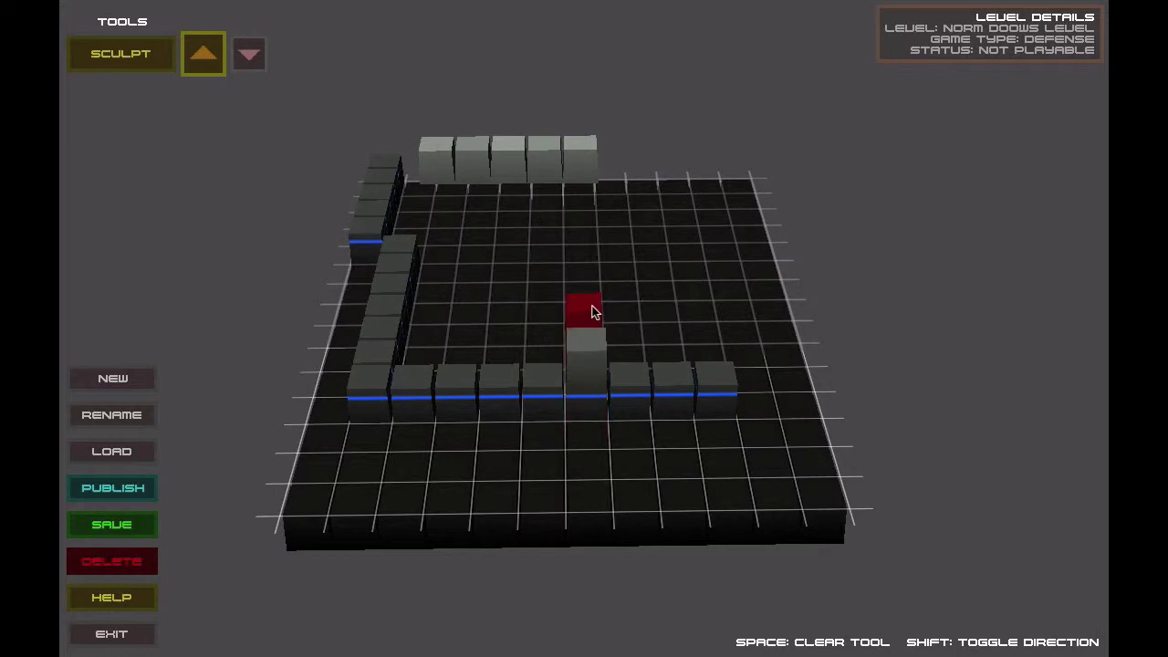
left_click(592, 356)
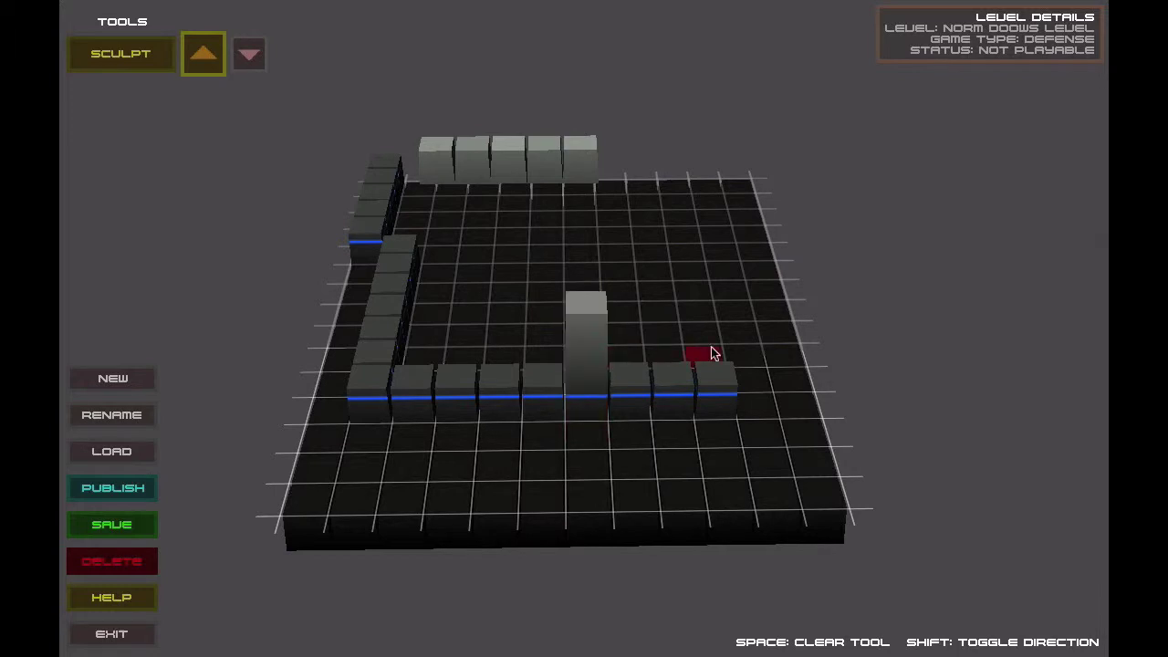
key("Left")
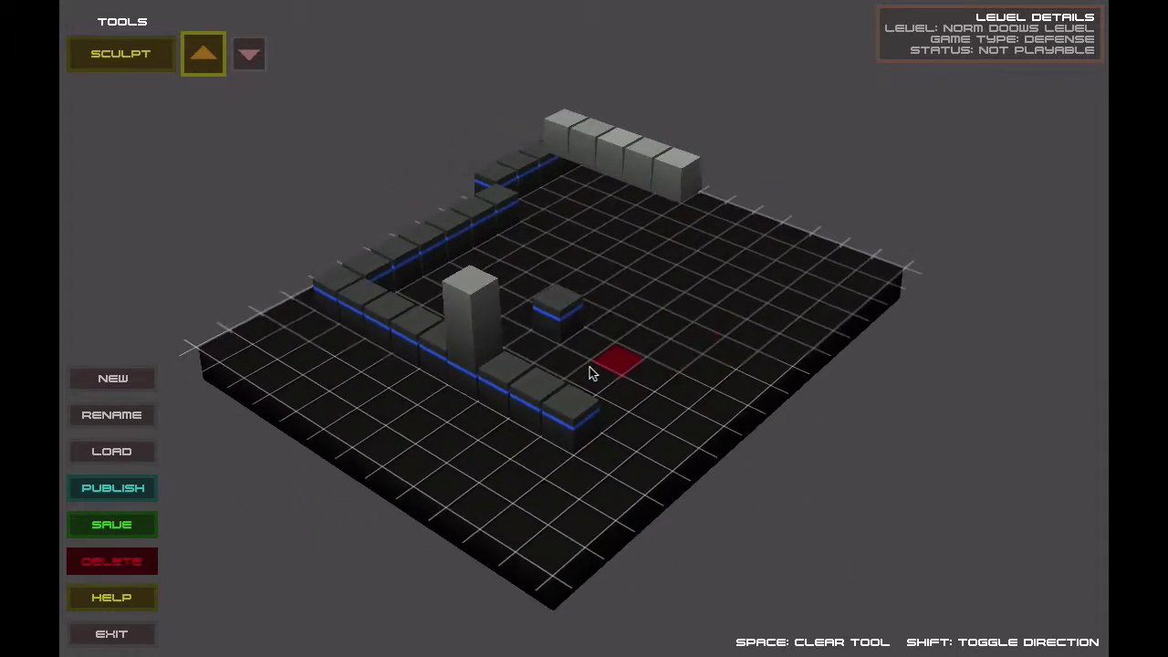
left_click(511, 371)
Raise the front-left corner tile and next three front-edge tiles one block
key("Left")
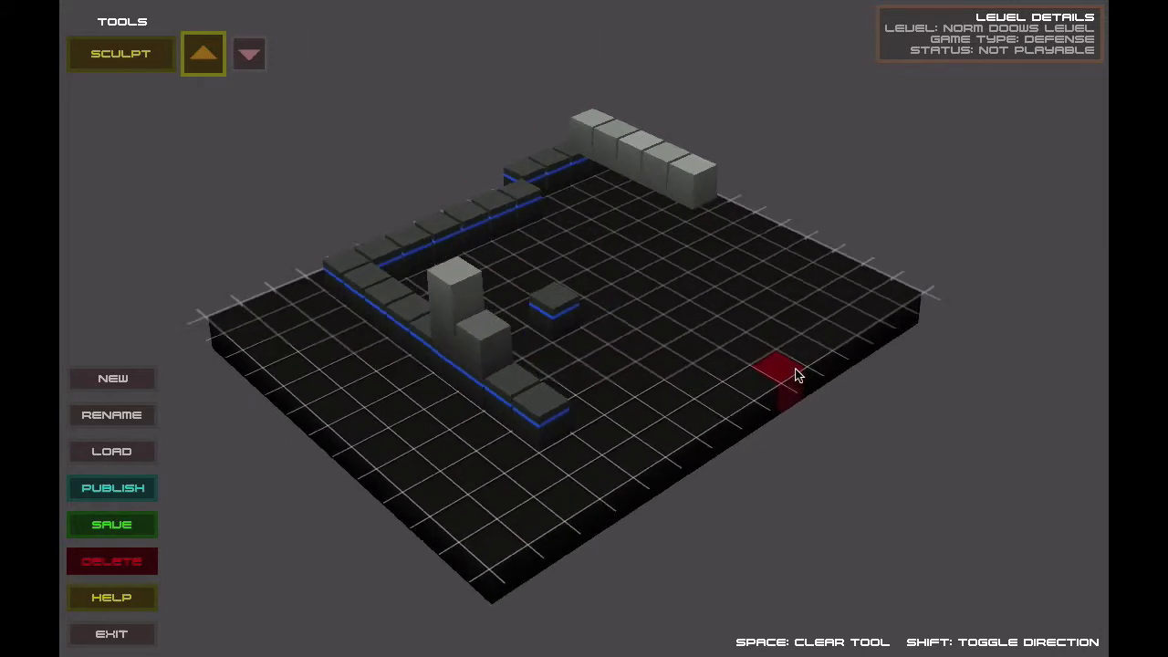
key("Left")
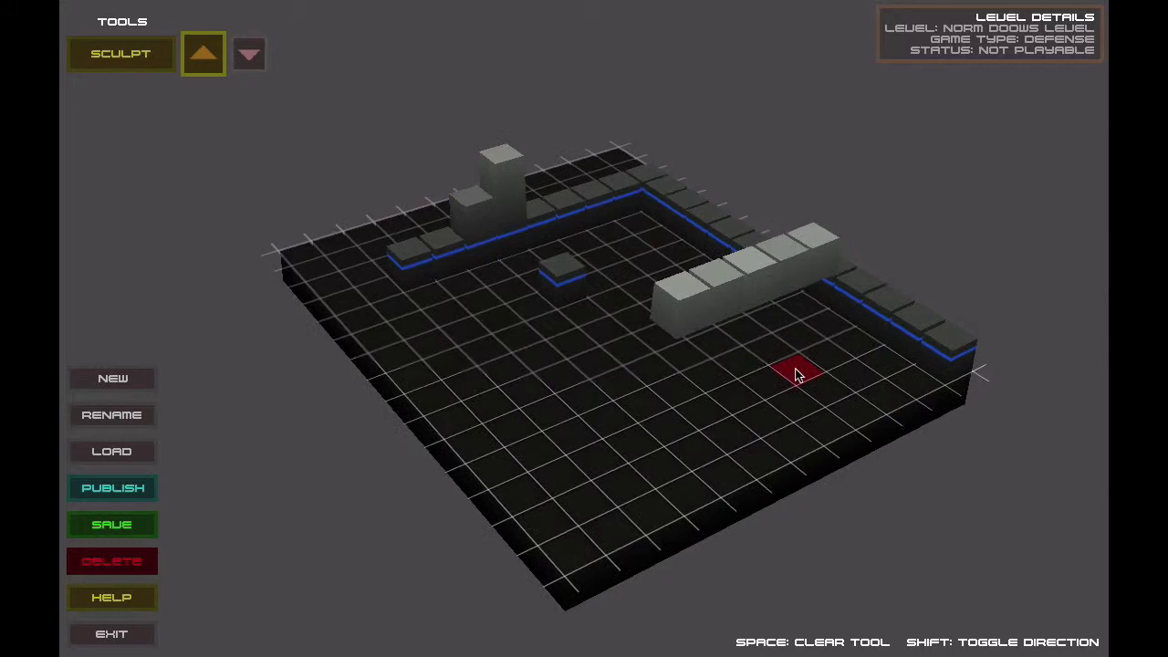
key("Right")
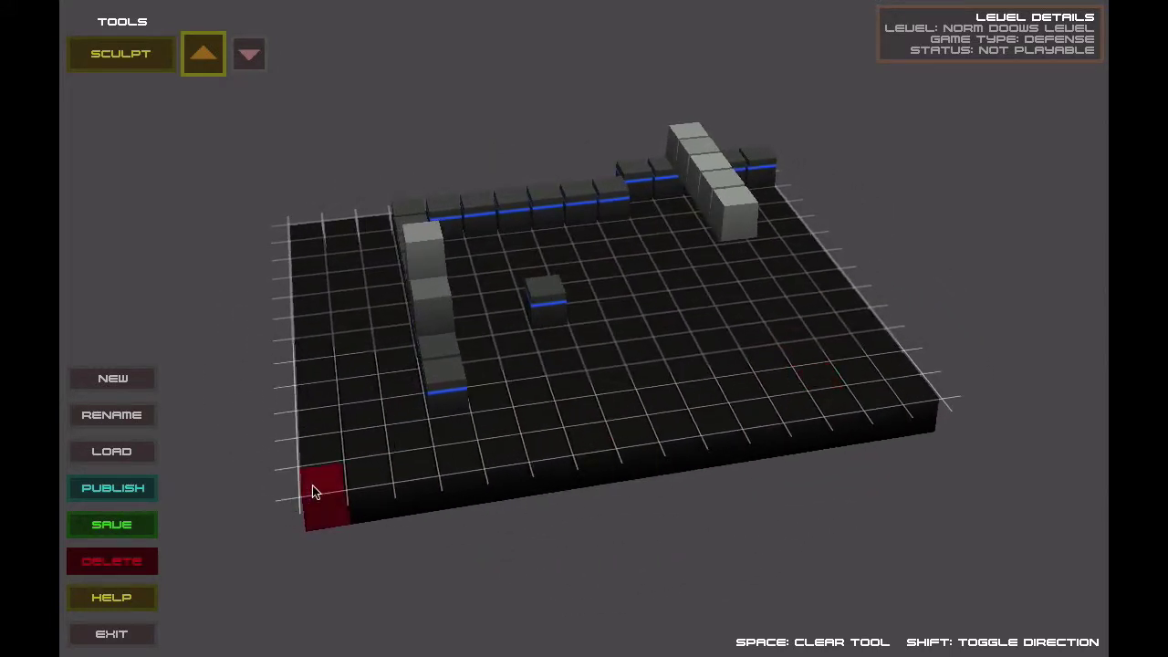
left_click(312, 491)
left_click(386, 475)
left_click(438, 469)
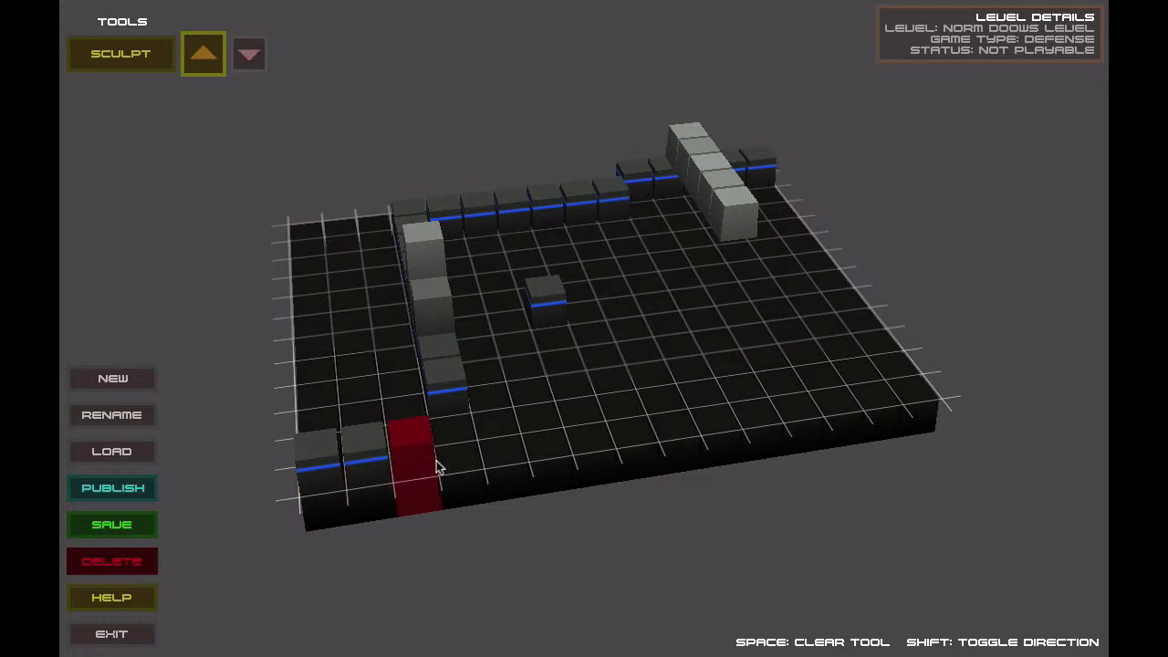
left_click(141, 60)
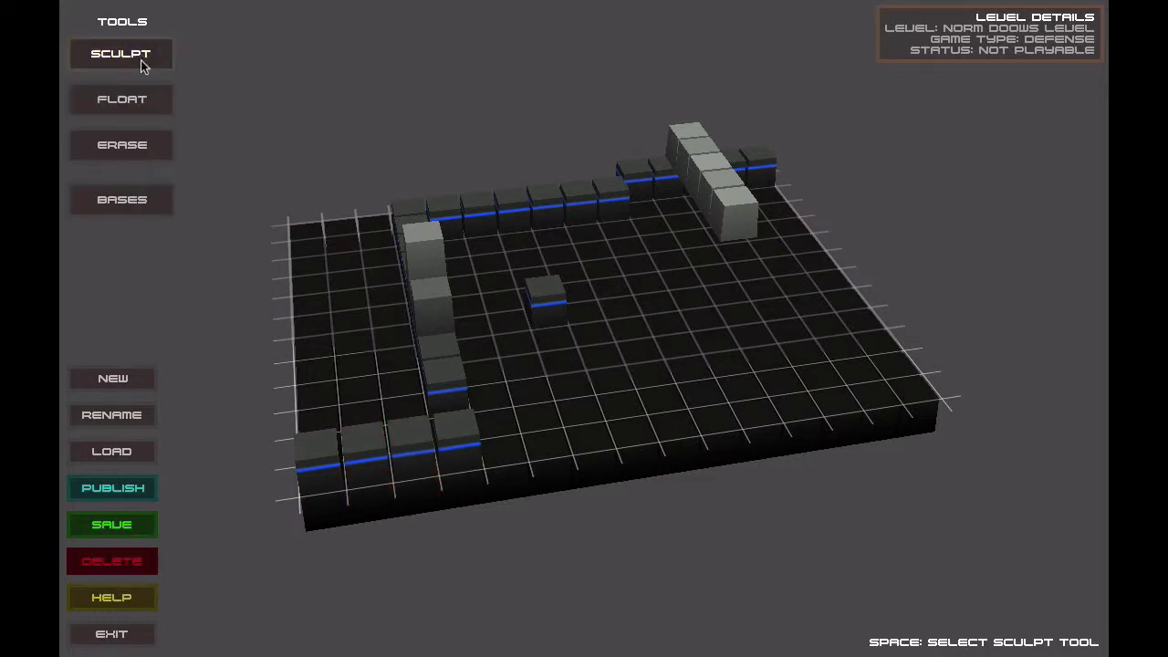
Place the player base on the front-left corner block and return to Sculpt up
left_click(143, 207)
left_click(262, 56)
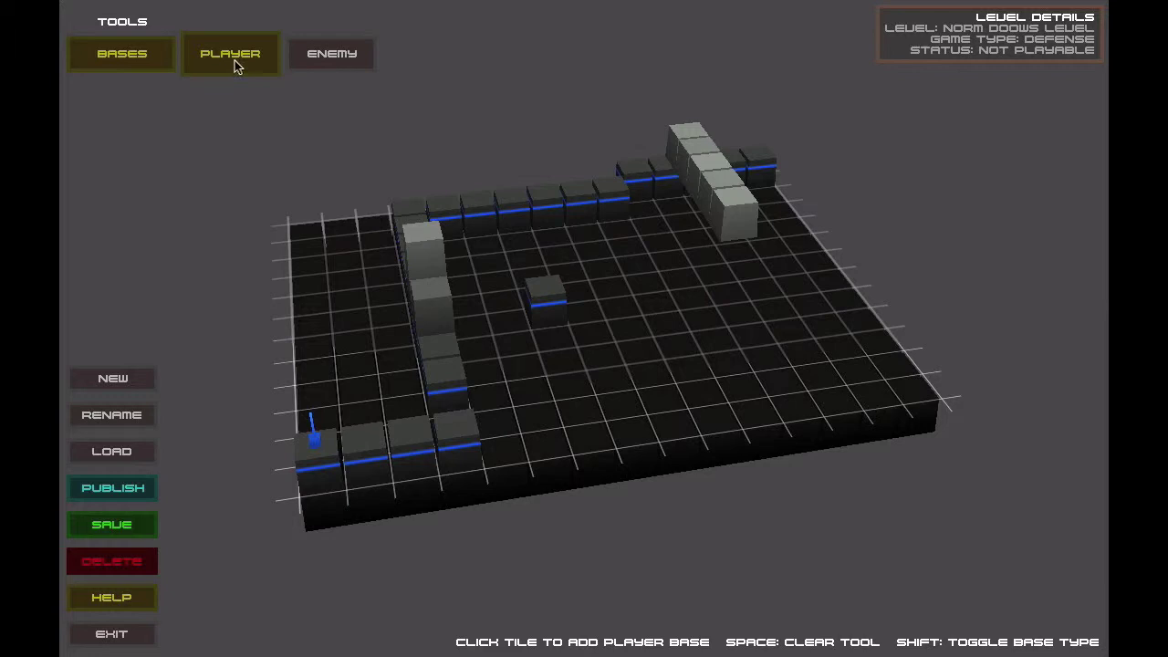
left_click(100, 55)
left_click(116, 60)
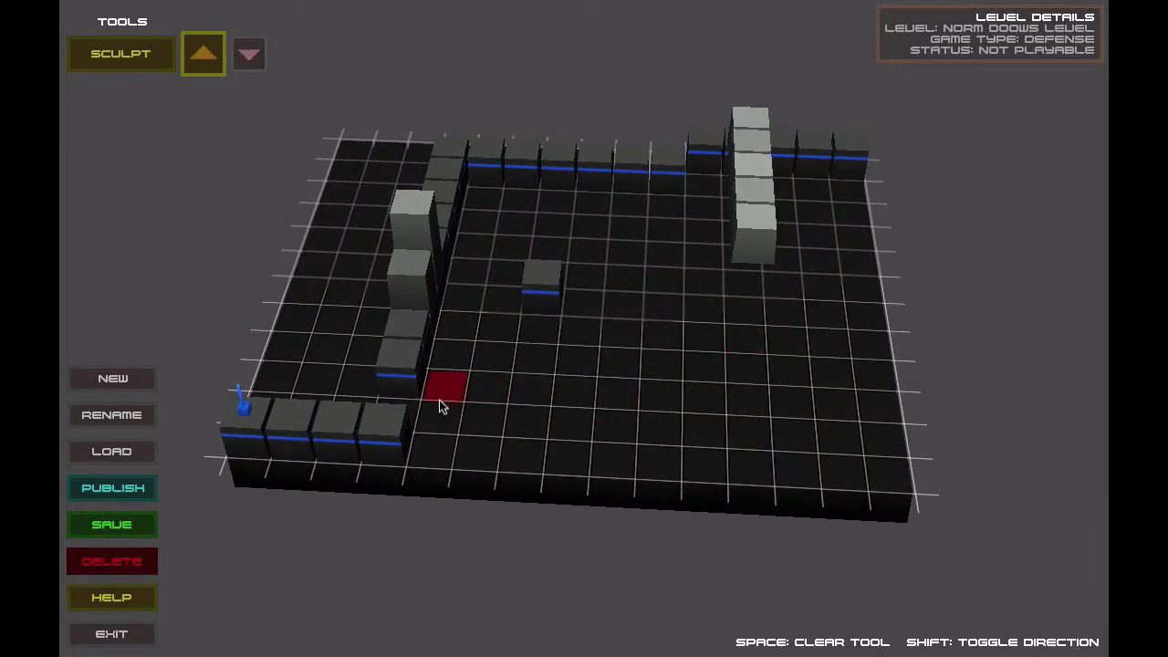
Raise the fourth front-row block, a back-left wall block, and the inner-to-outer wall gap
left_click(405, 410)
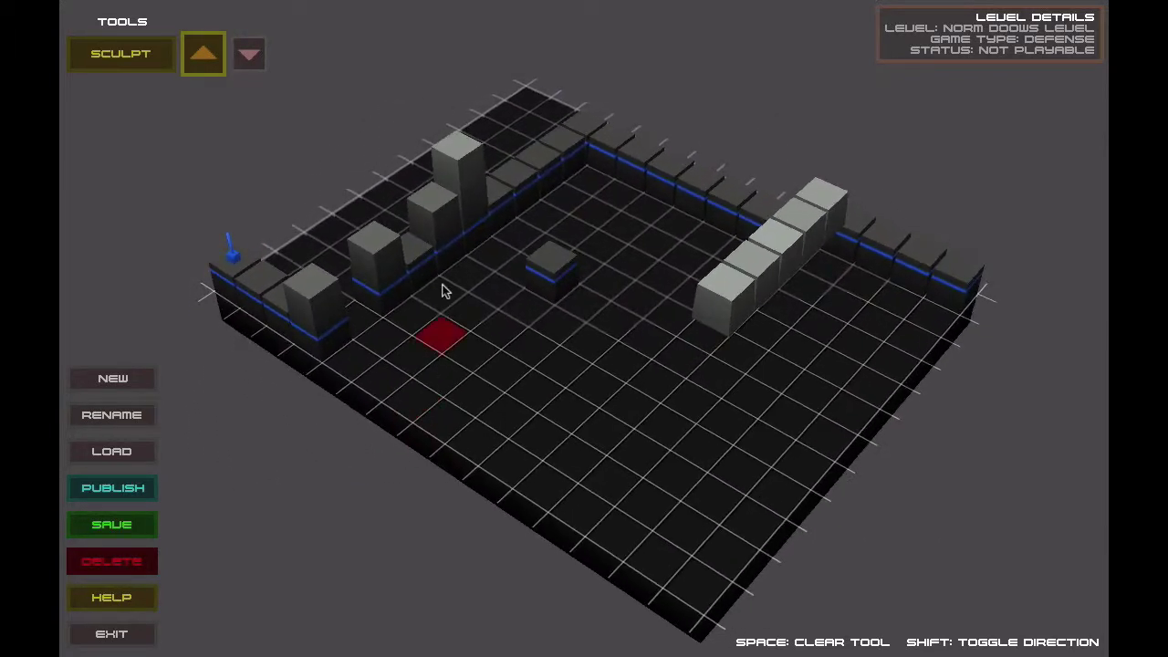
left_click(417, 250)
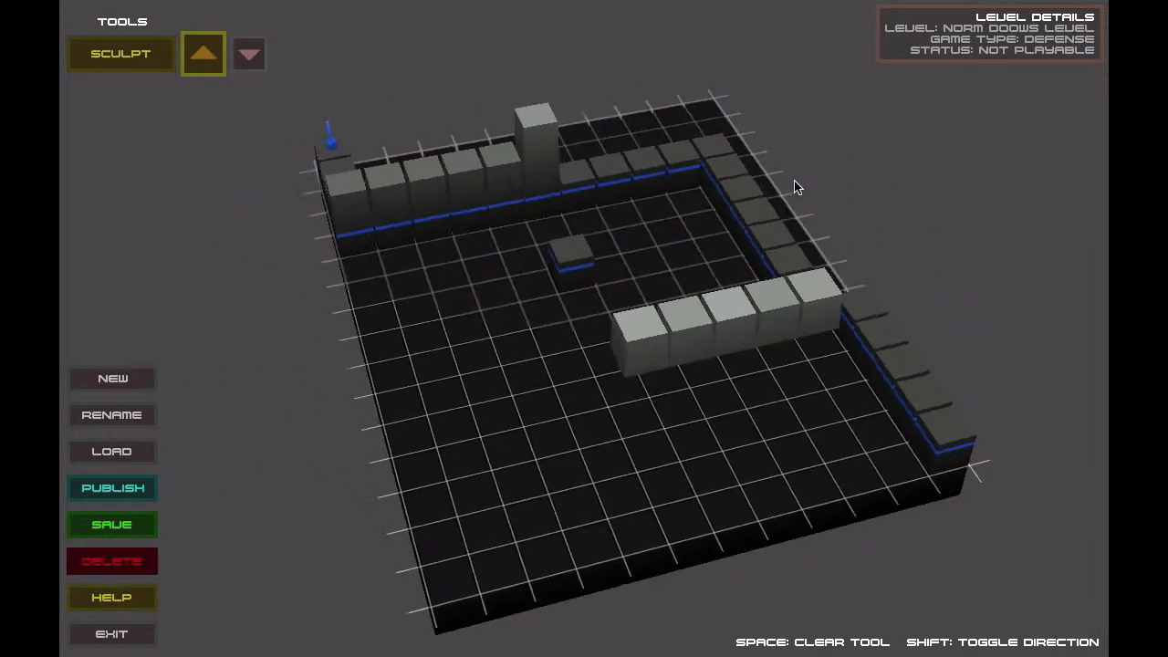
left_click(750, 469)
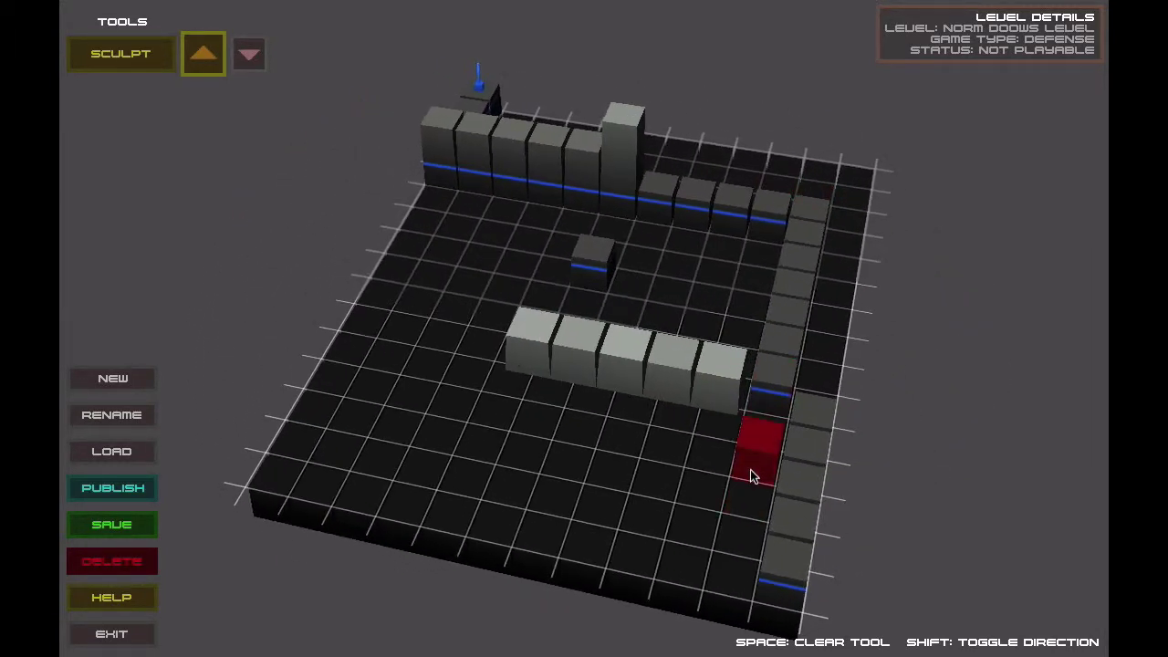
left_click(752, 466)
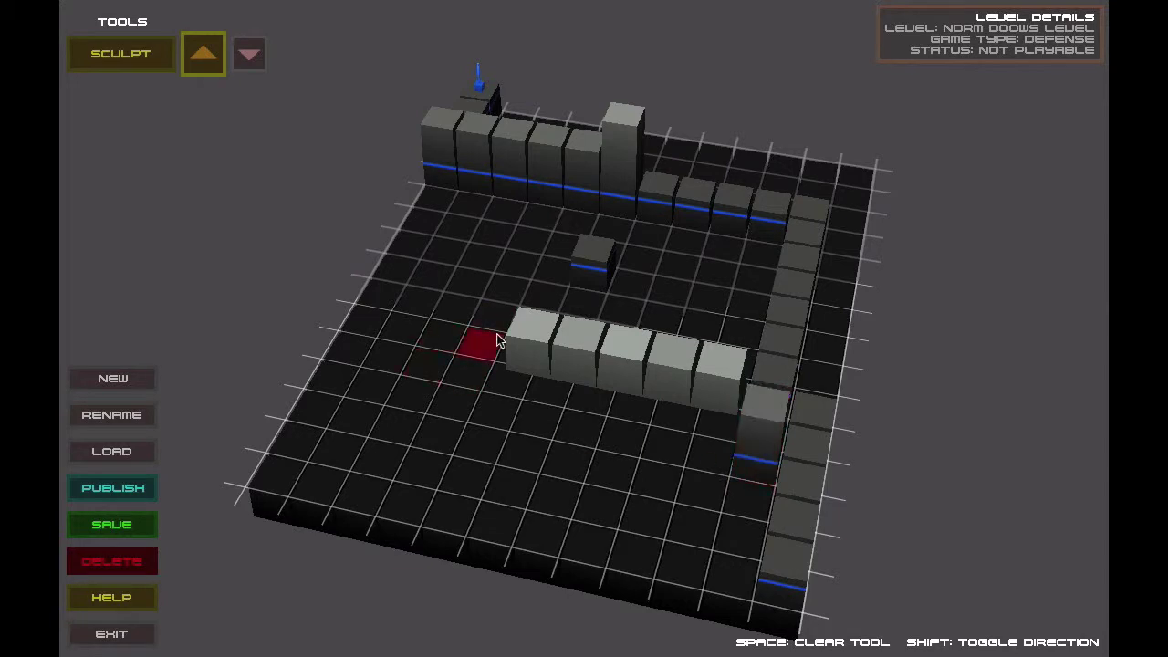
left_click(102, 57)
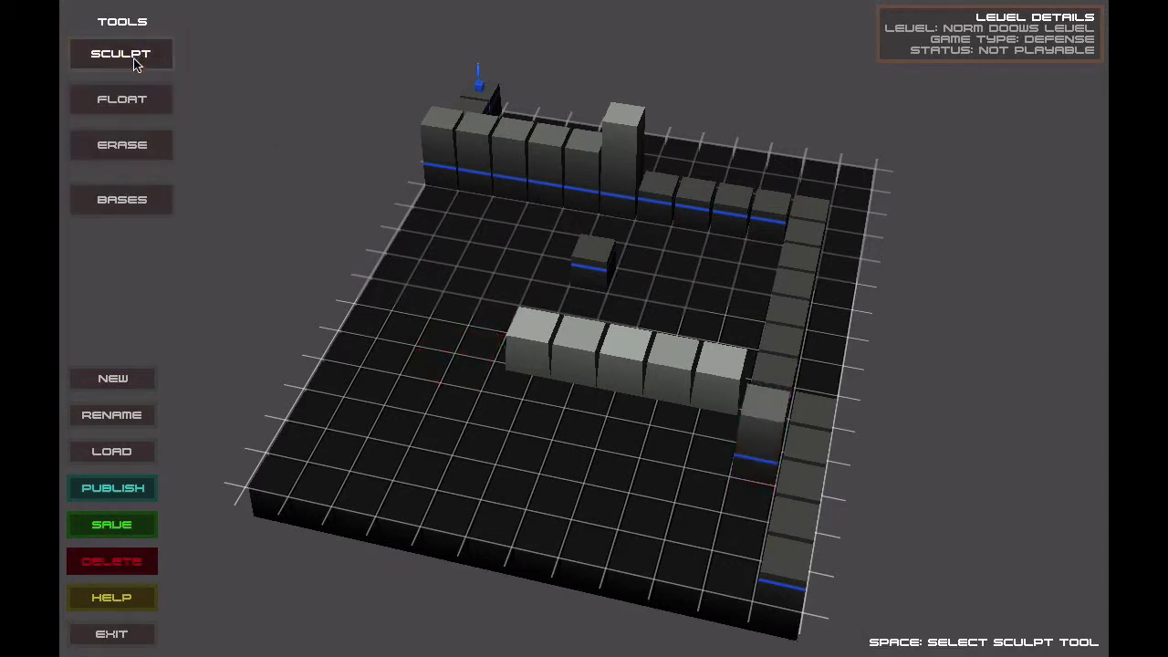
Extend the inner wall at its left end with dropped floating blocks
left_click(125, 105)
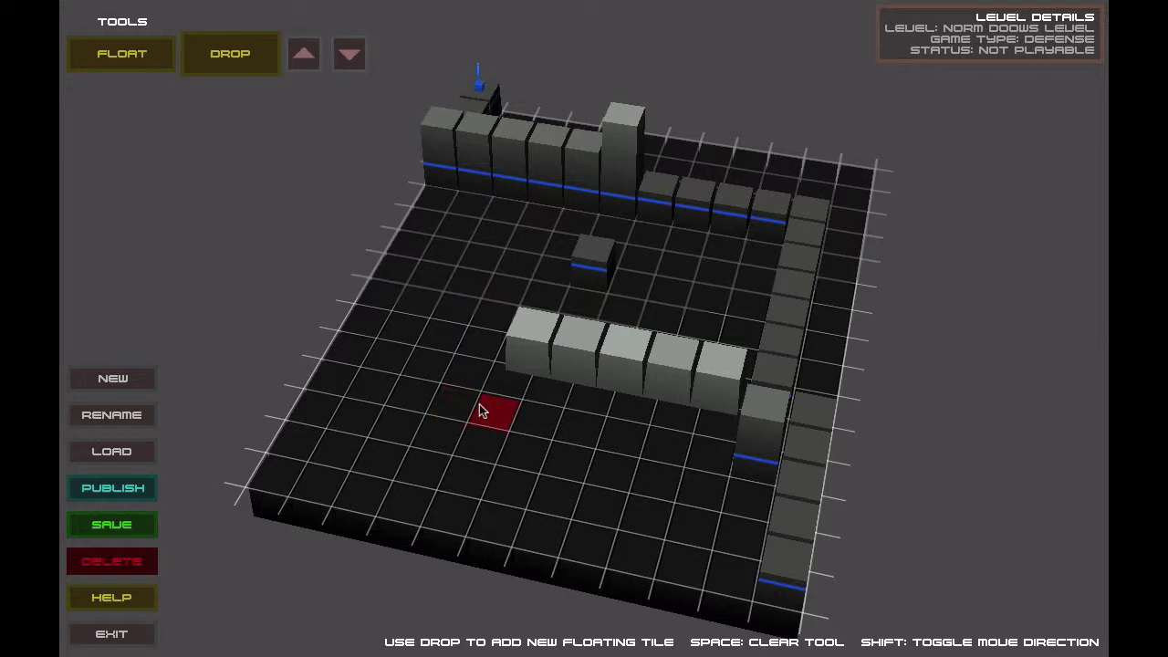
left_click(544, 418)
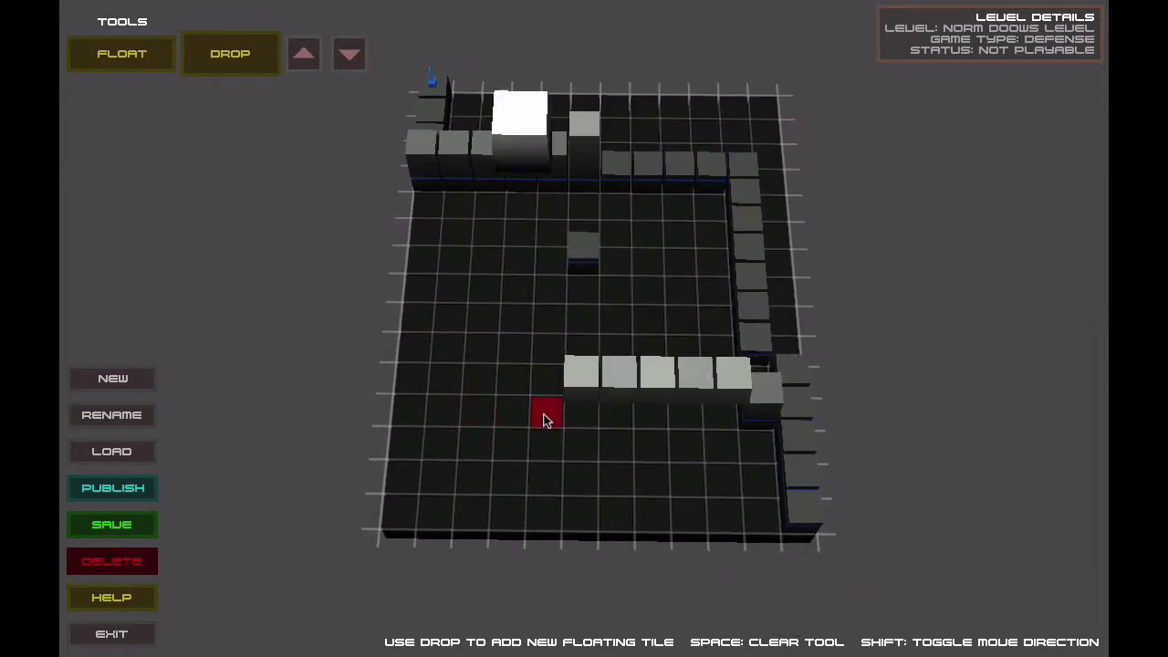
left_click(507, 412)
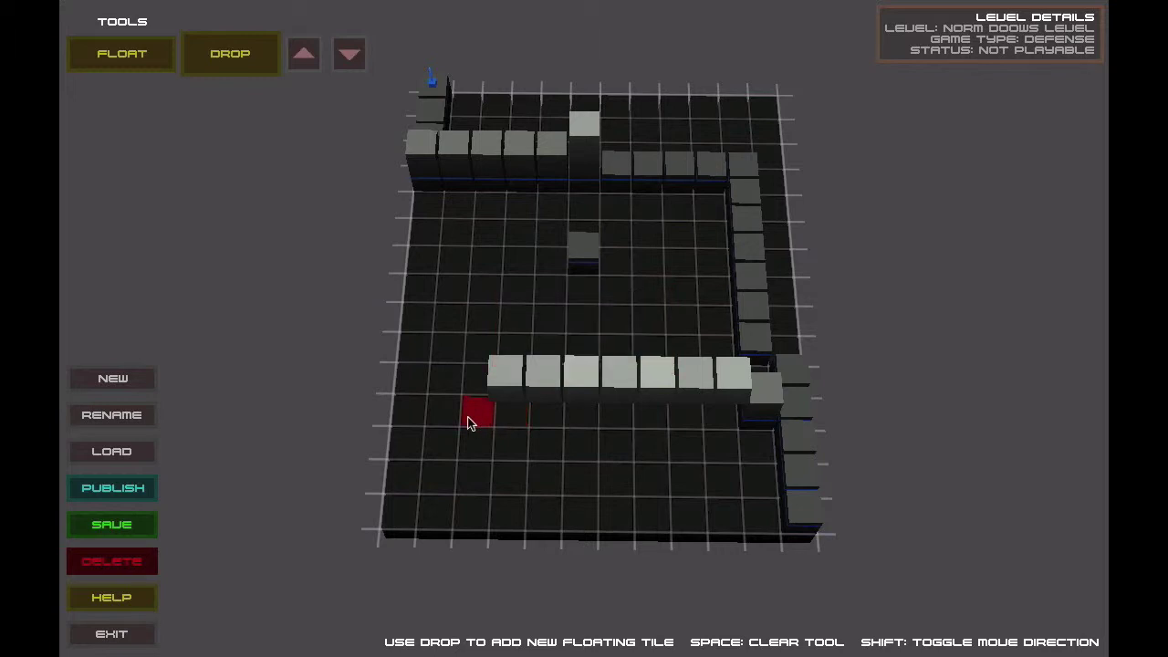
left_click(470, 422)
left_click(472, 372)
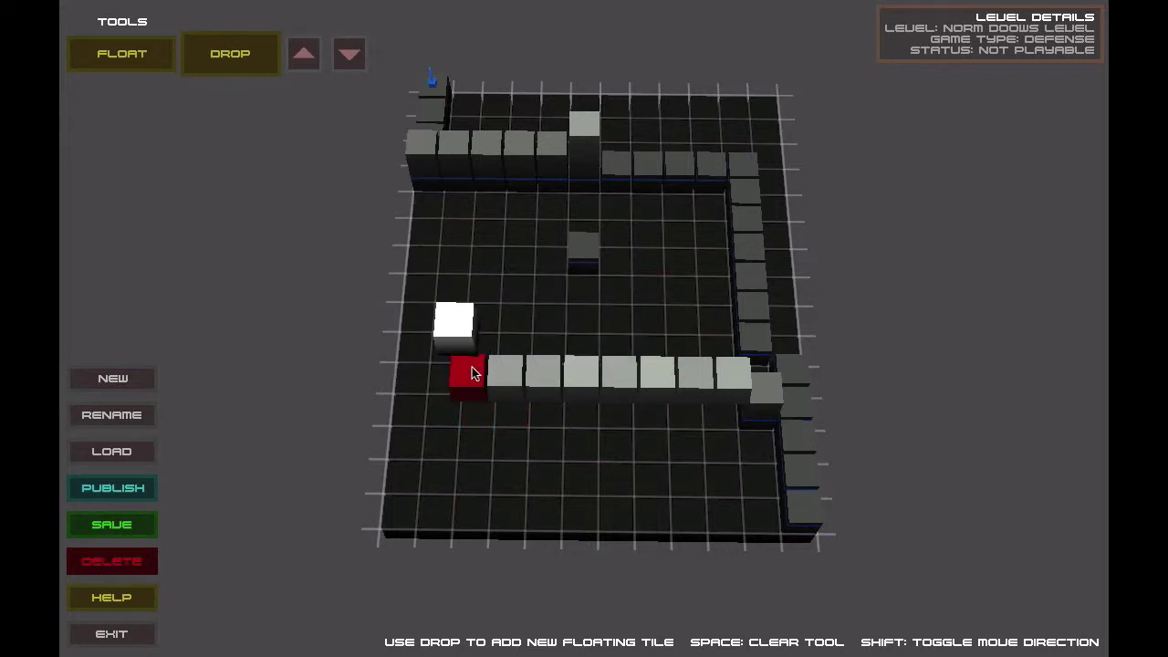
Drop a row of six floating white blocks just behind the inner wall
scroll(472, 372, "up", 3)
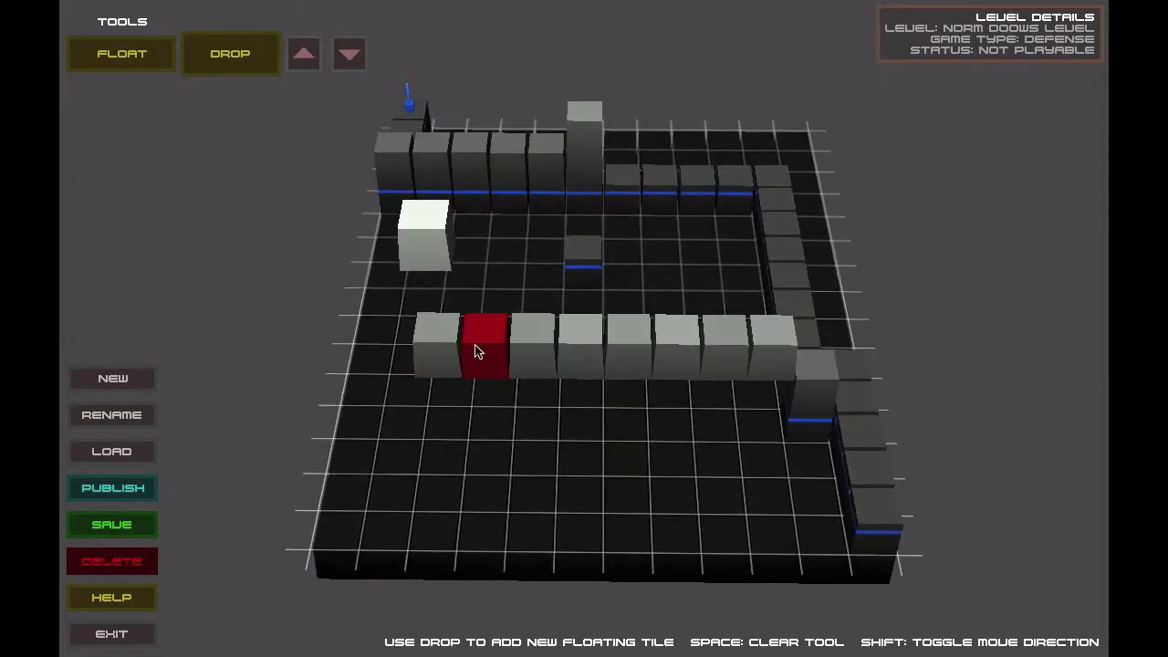
left_click(475, 351)
left_click(536, 347)
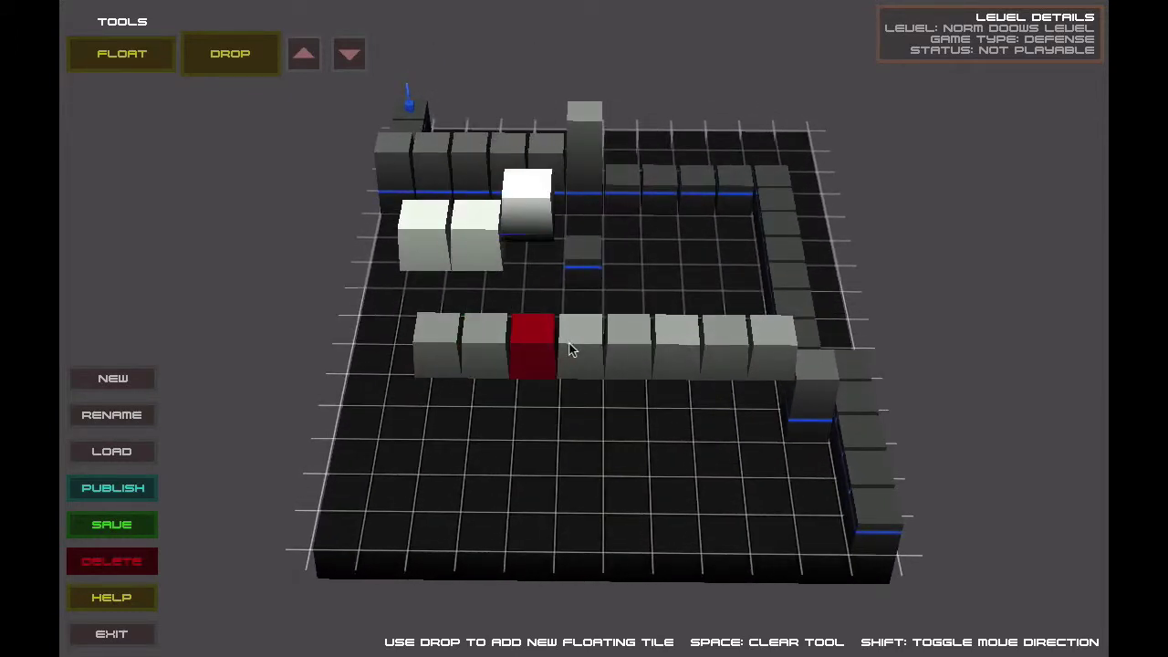
left_click(583, 344)
left_click(633, 351)
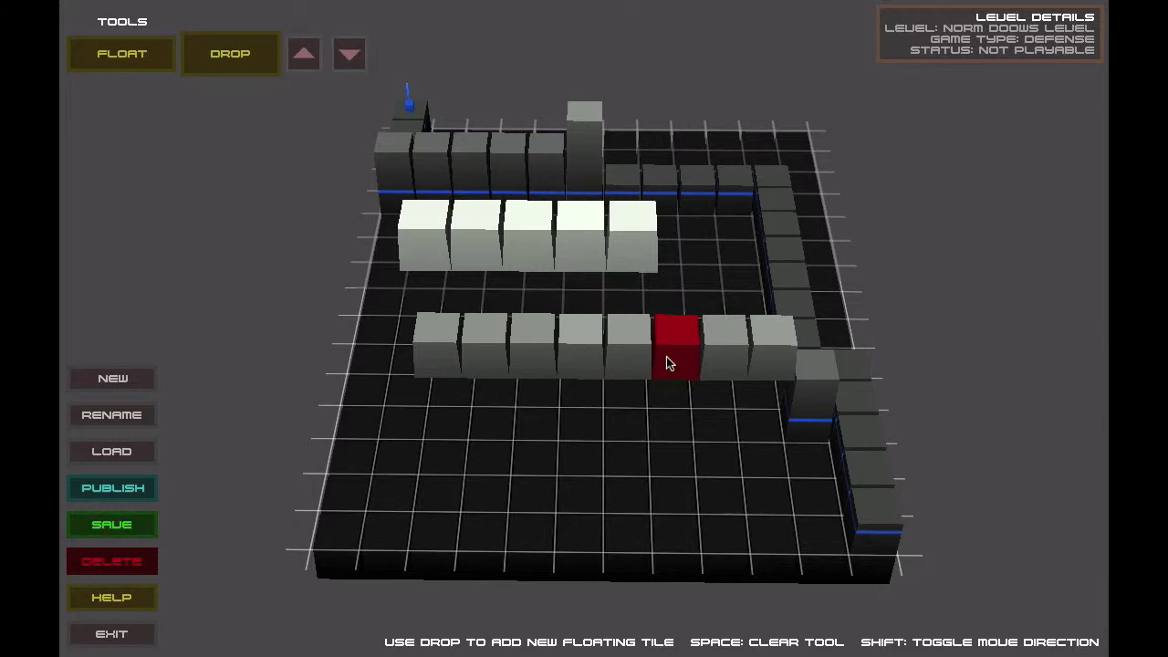
left_click(667, 356)
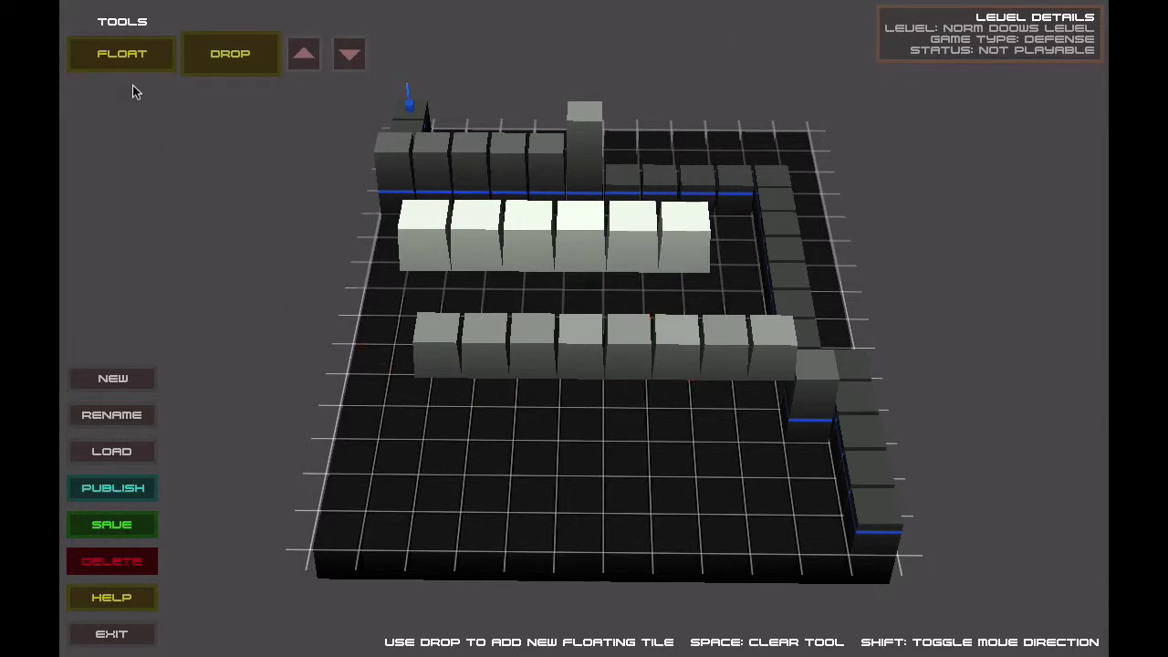
left_click(122, 58)
Raise tall columns at the inner wall's left end and the neighbouring cell
left_click(123, 58)
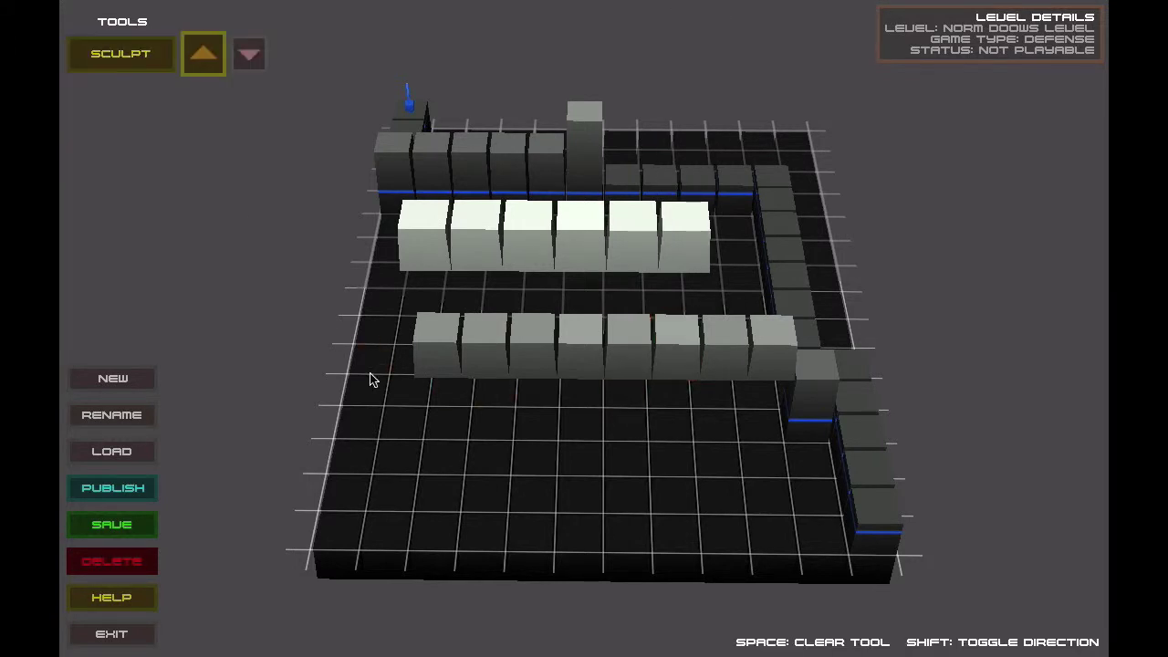
left_click(406, 425)
left_click(407, 425)
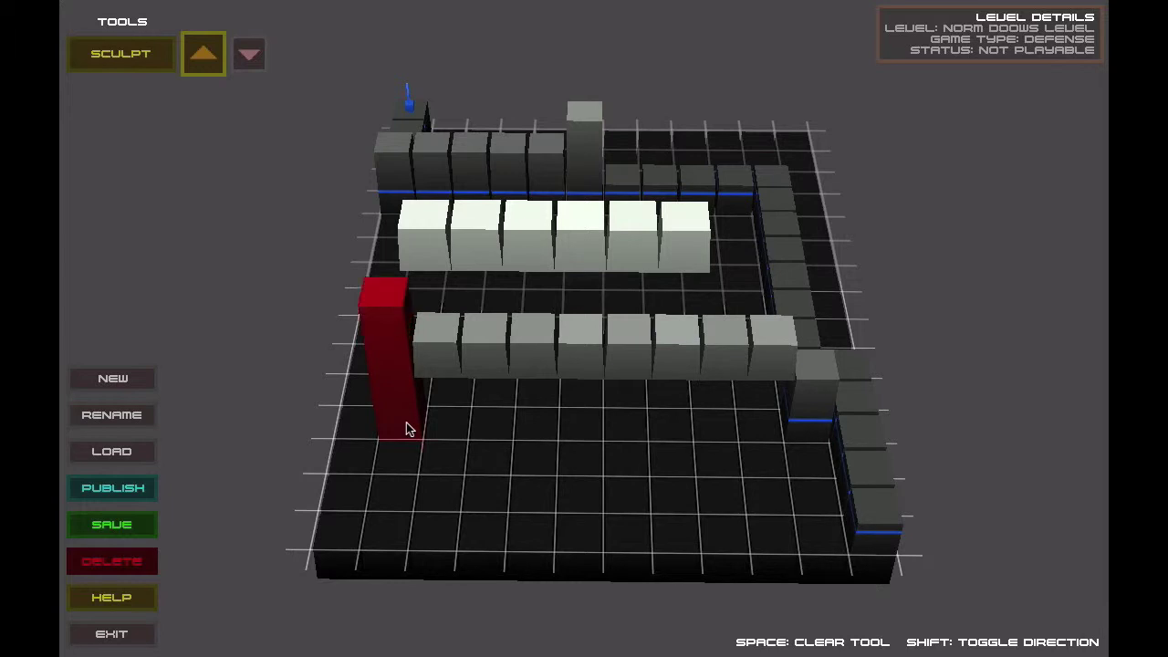
left_click(373, 328)
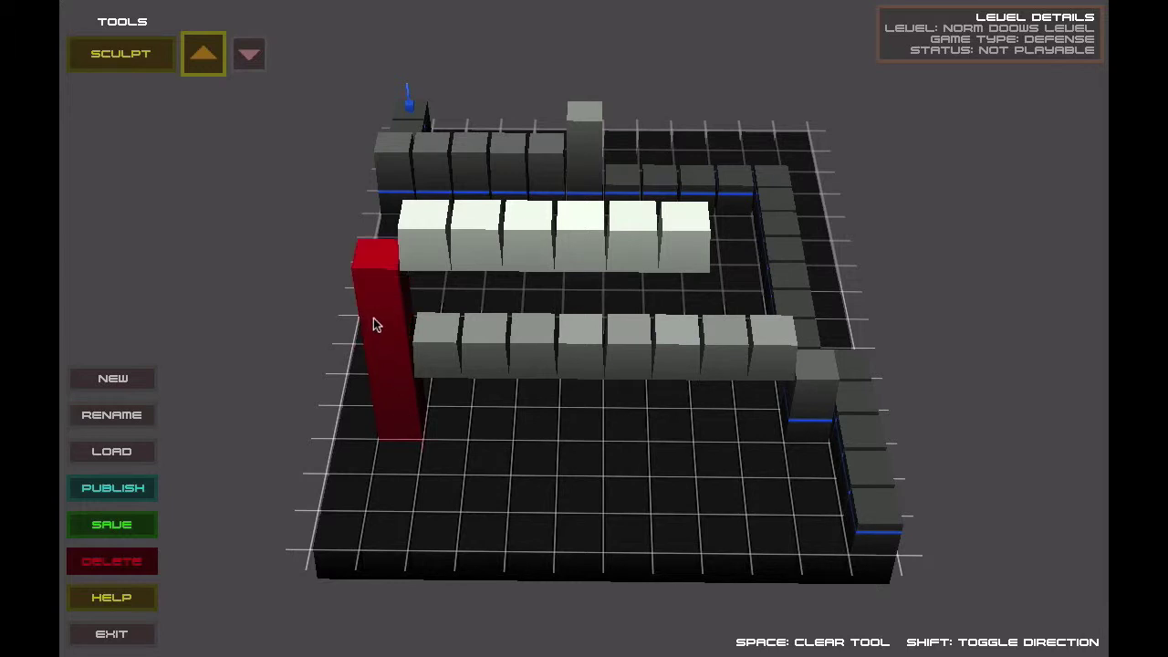
left_click(345, 436)
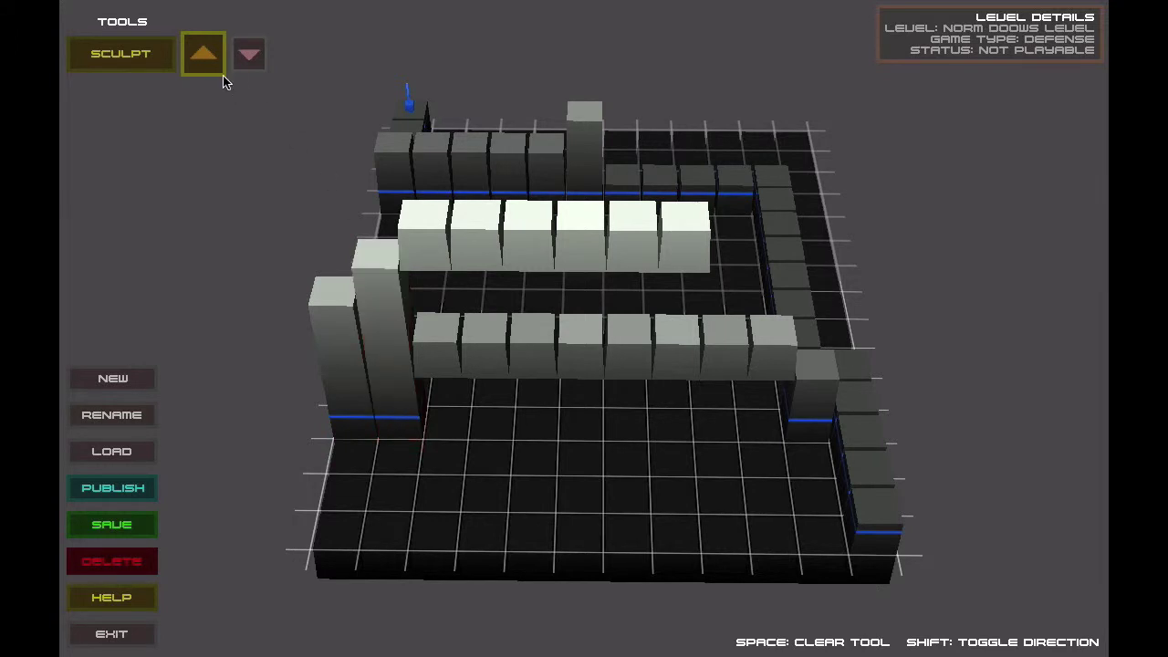
Lower the extra column back to wall height, leaving one tall pillar
left_click(246, 65)
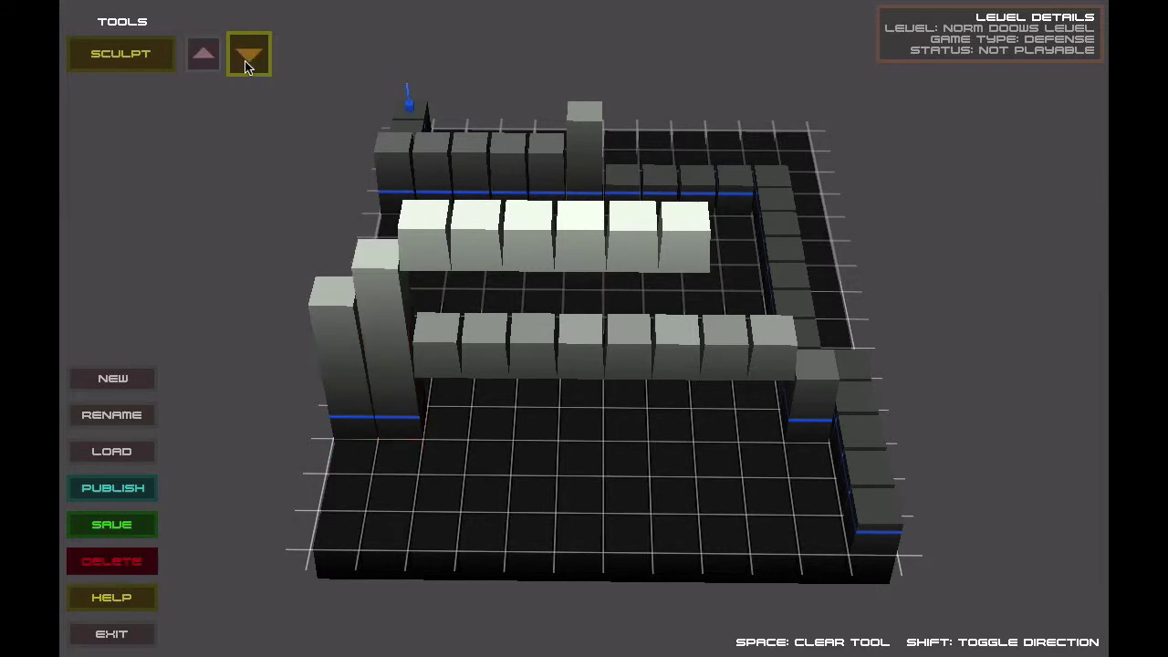
left_click(369, 251)
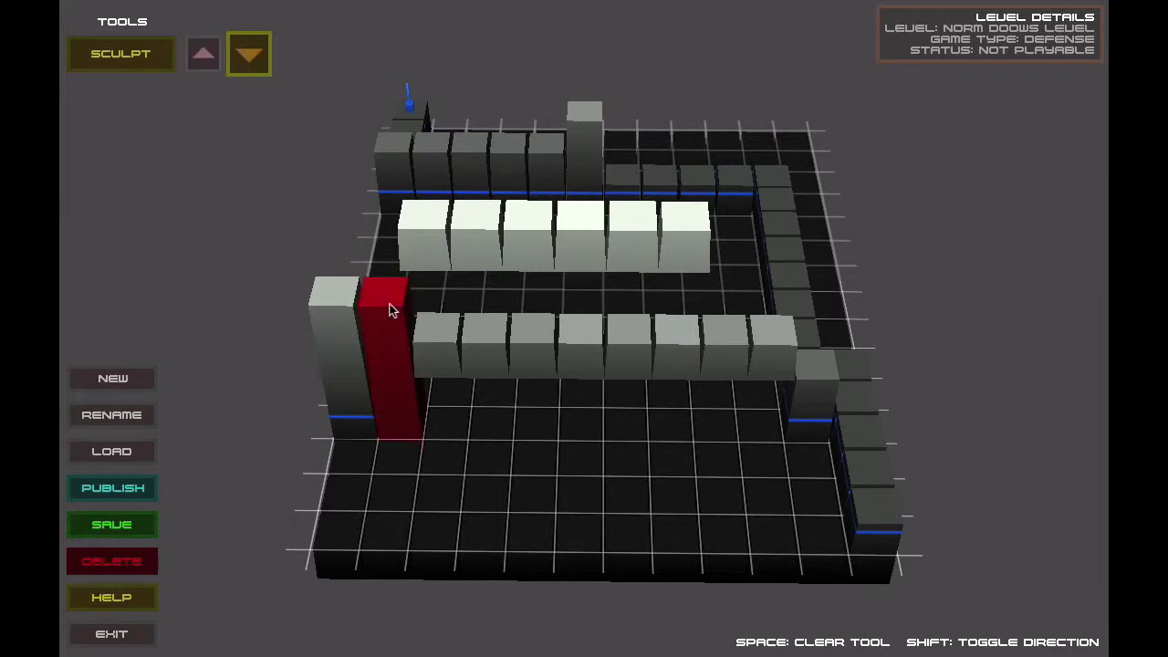
left_click(251, 68)
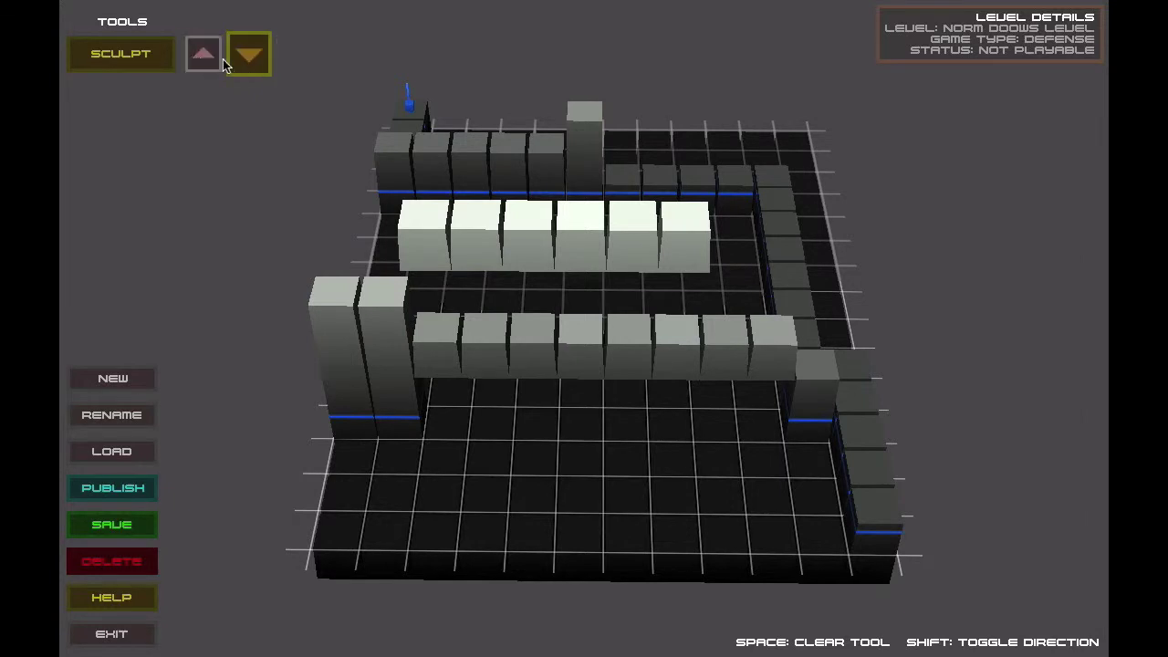
left_click(400, 320)
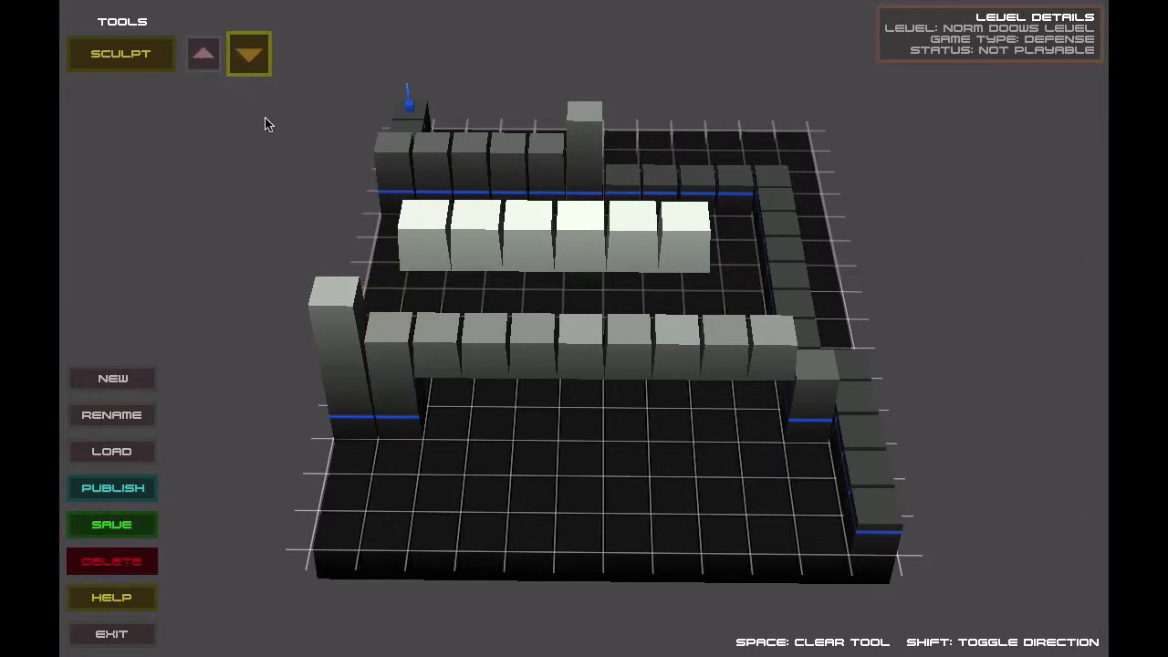
left_click(207, 56)
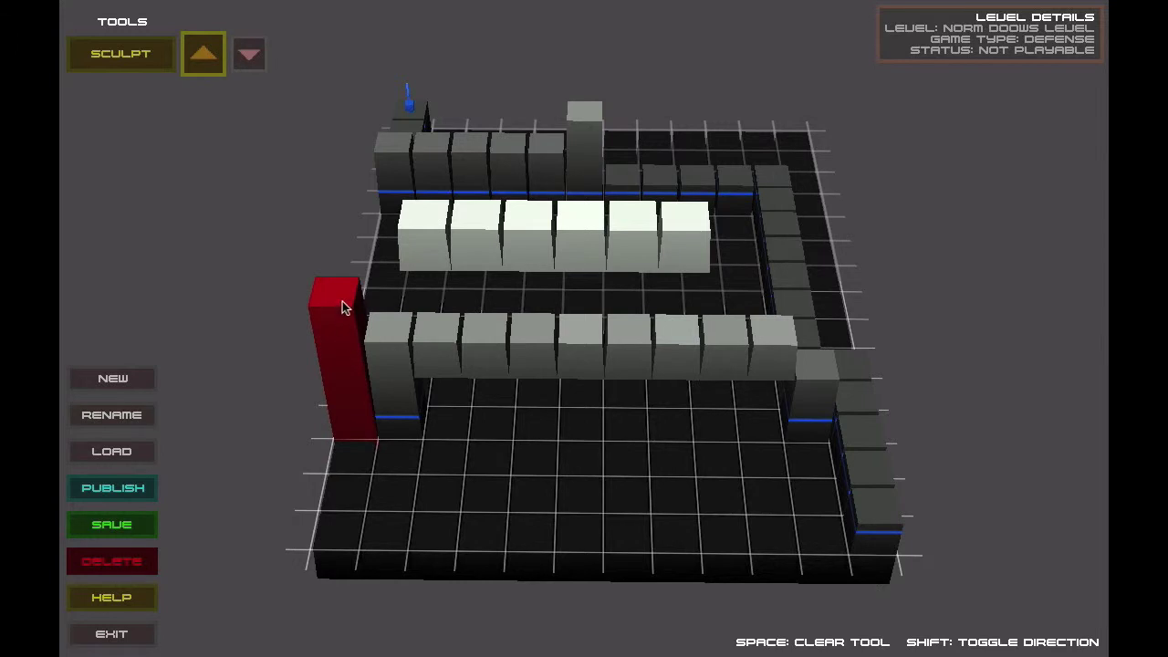
key("Right")
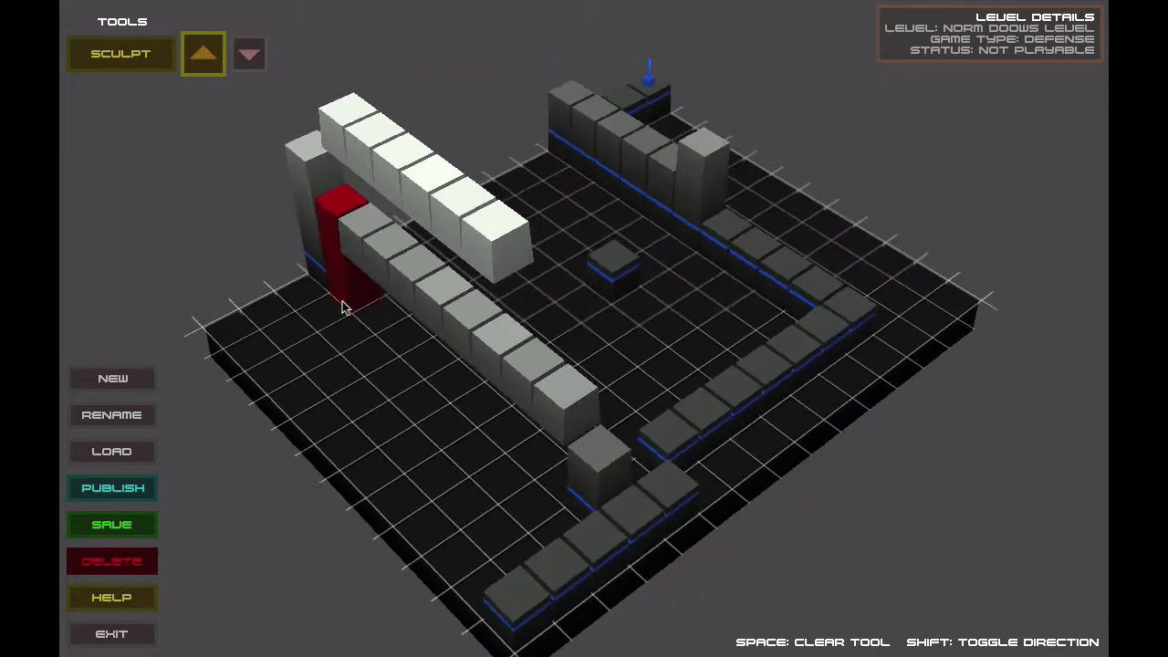
key("Right")
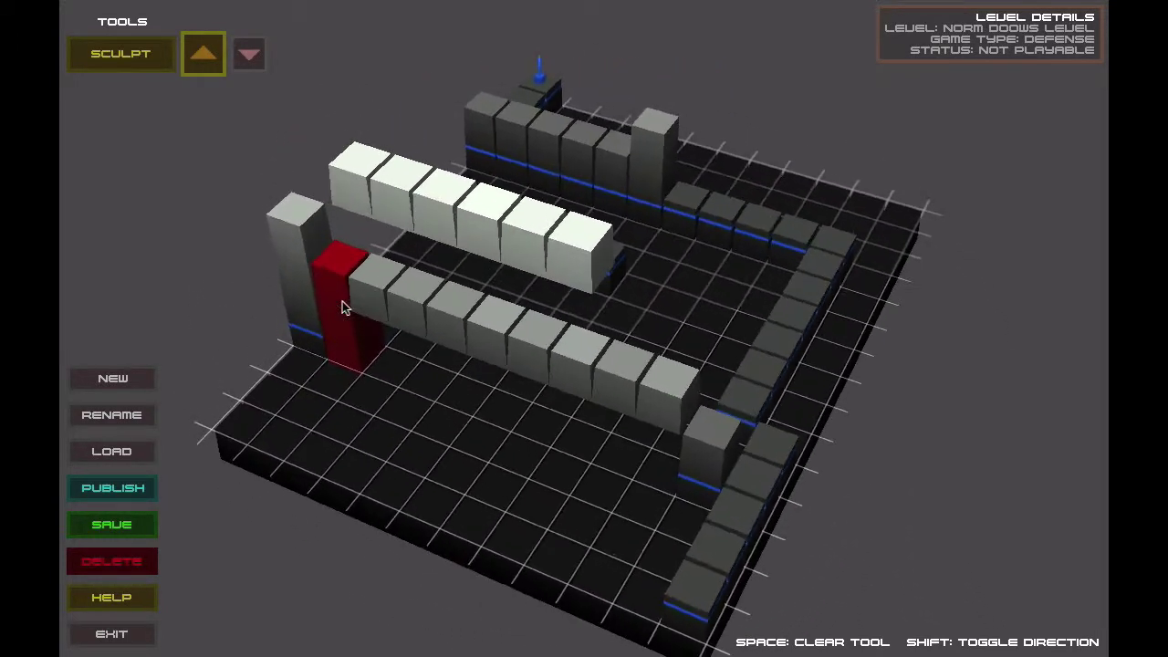
Raise two columns beside the tall column, trimming one back down two cubes
left_click(288, 374)
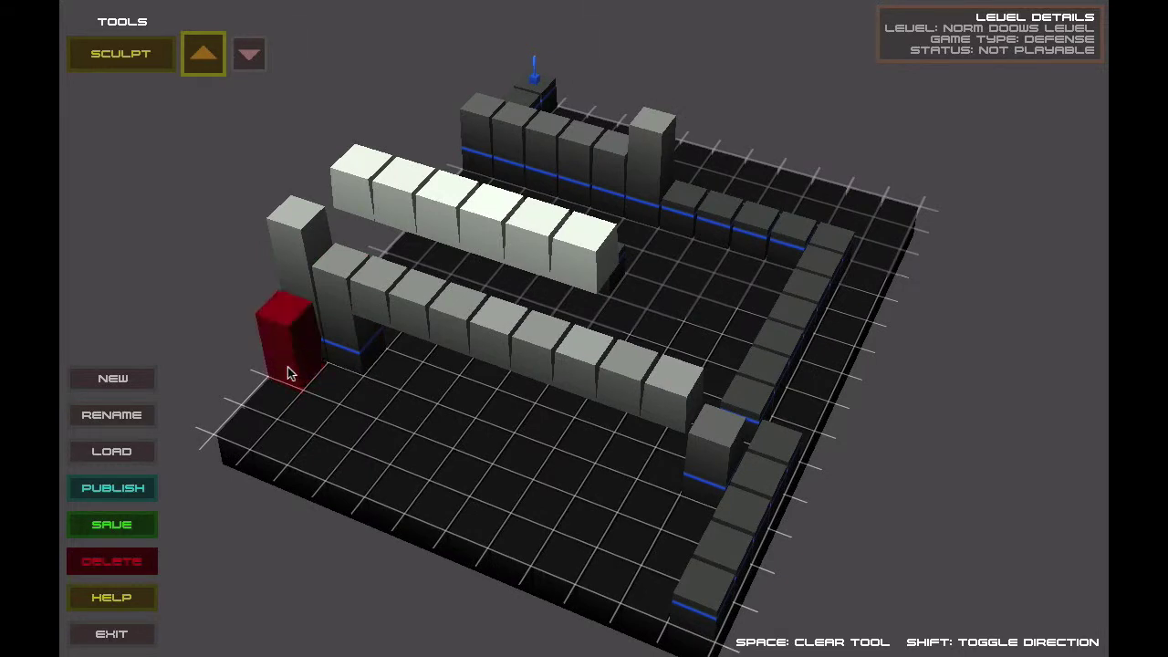
left_click(330, 386)
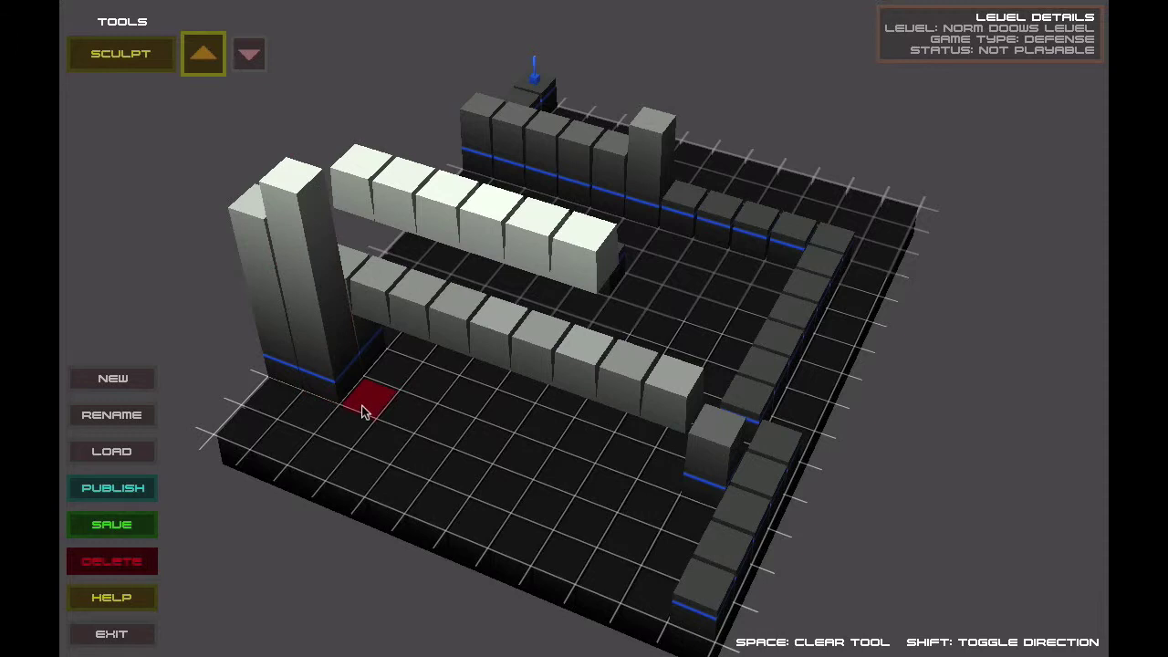
left_click(363, 412)
left_click(302, 295)
left_click(248, 53)
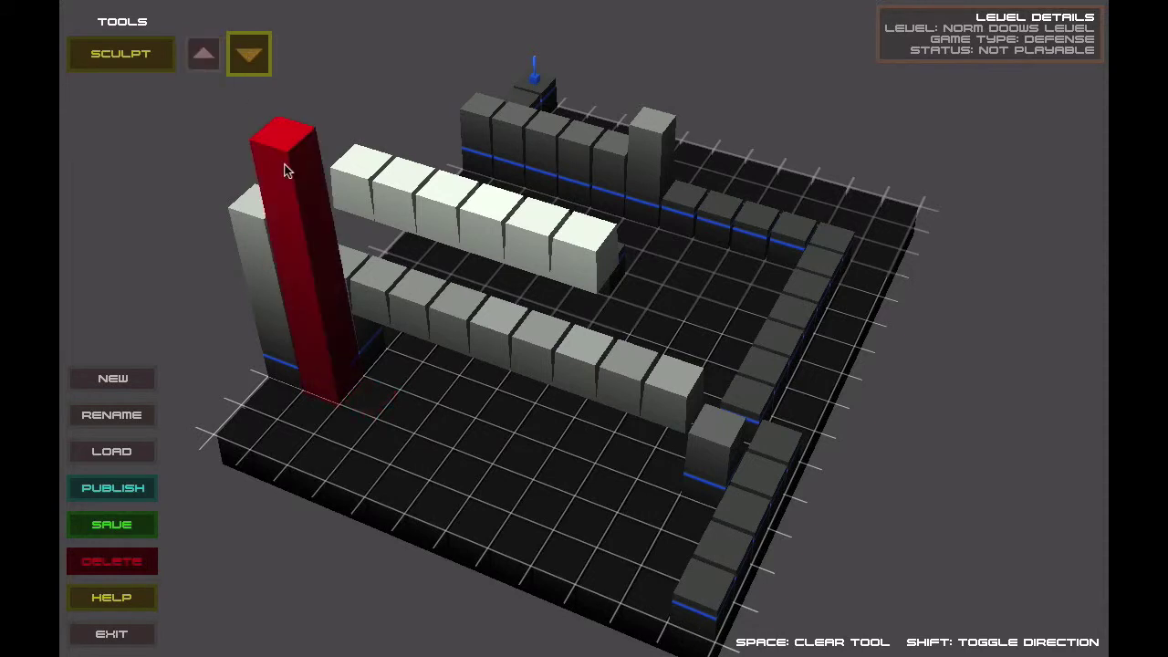
left_click(286, 172)
left_click(297, 206)
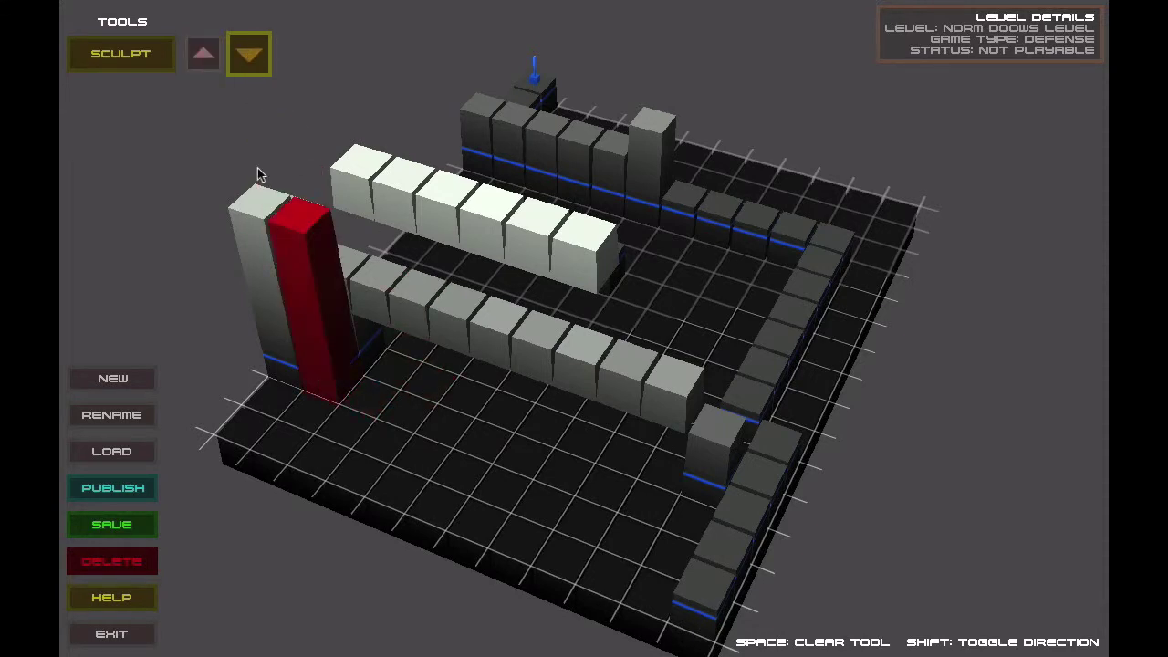
left_click(202, 53)
Raise six more full-height columns to extend the tall white wall
left_click(360, 404)
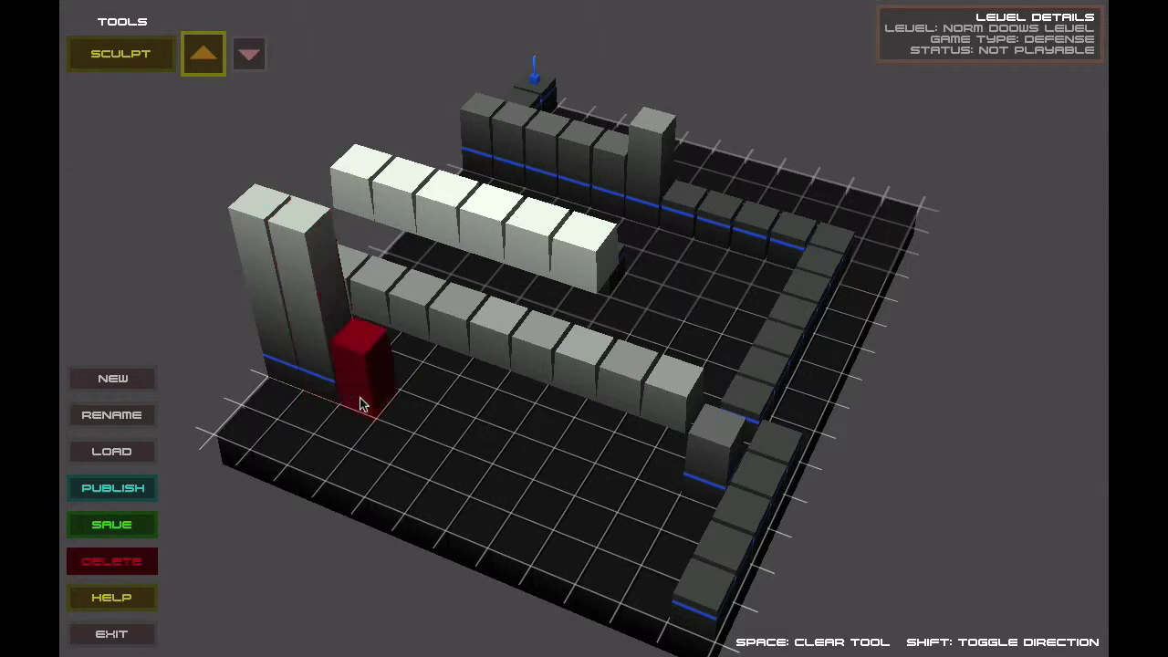
left_click(394, 425)
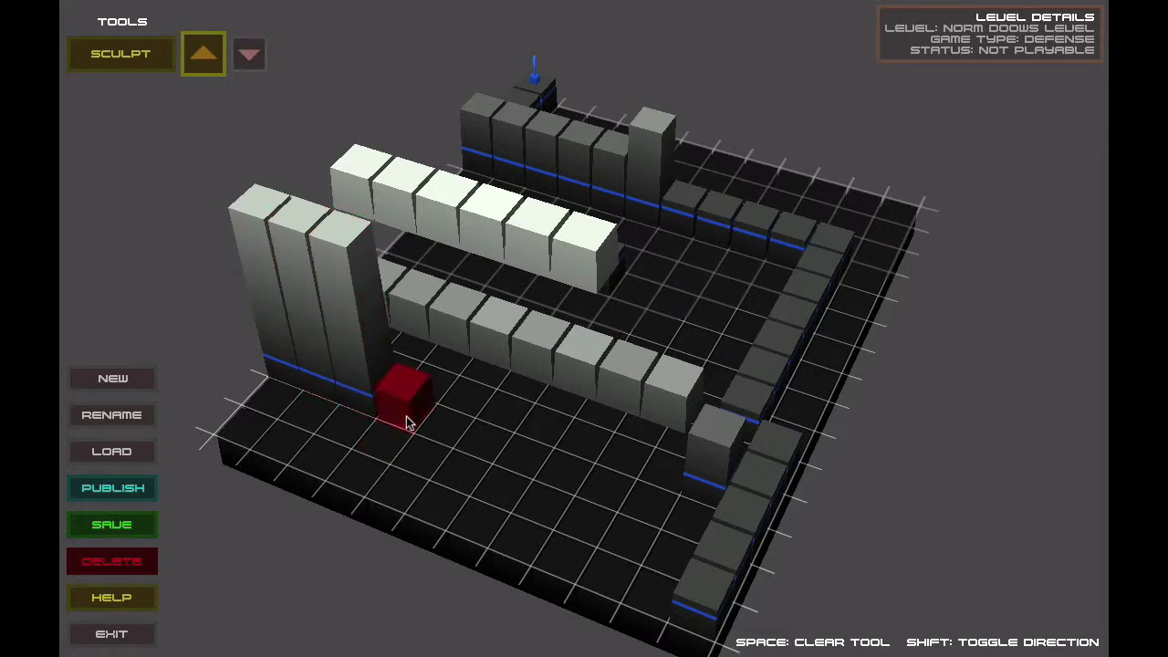
left_click(448, 438)
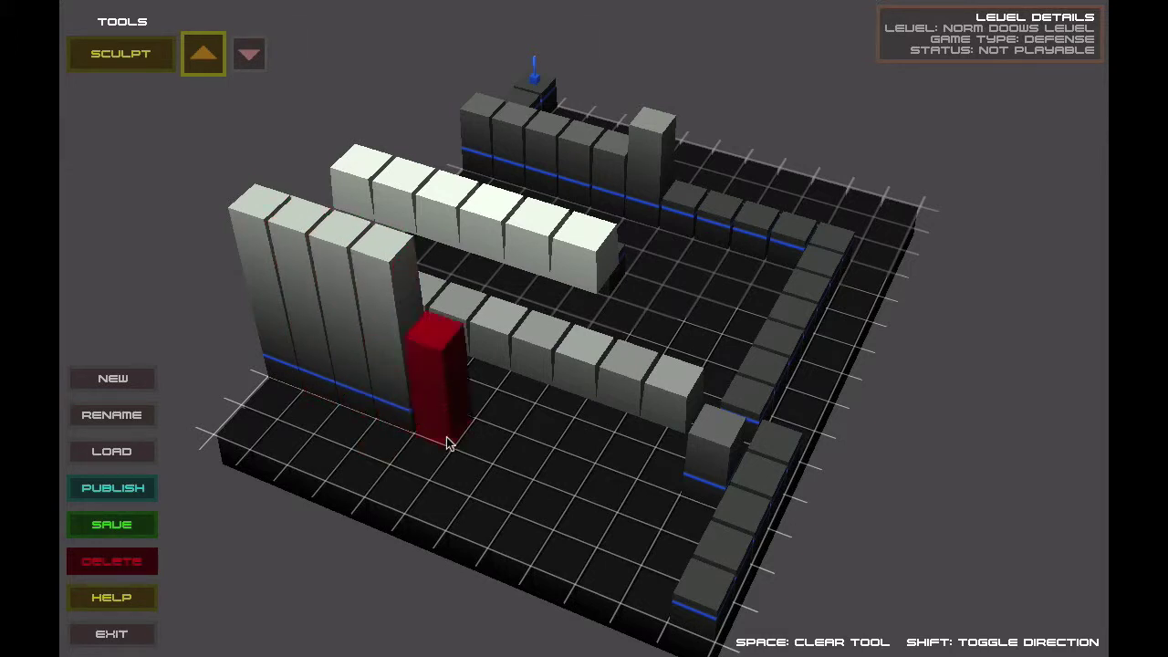
left_click(485, 452)
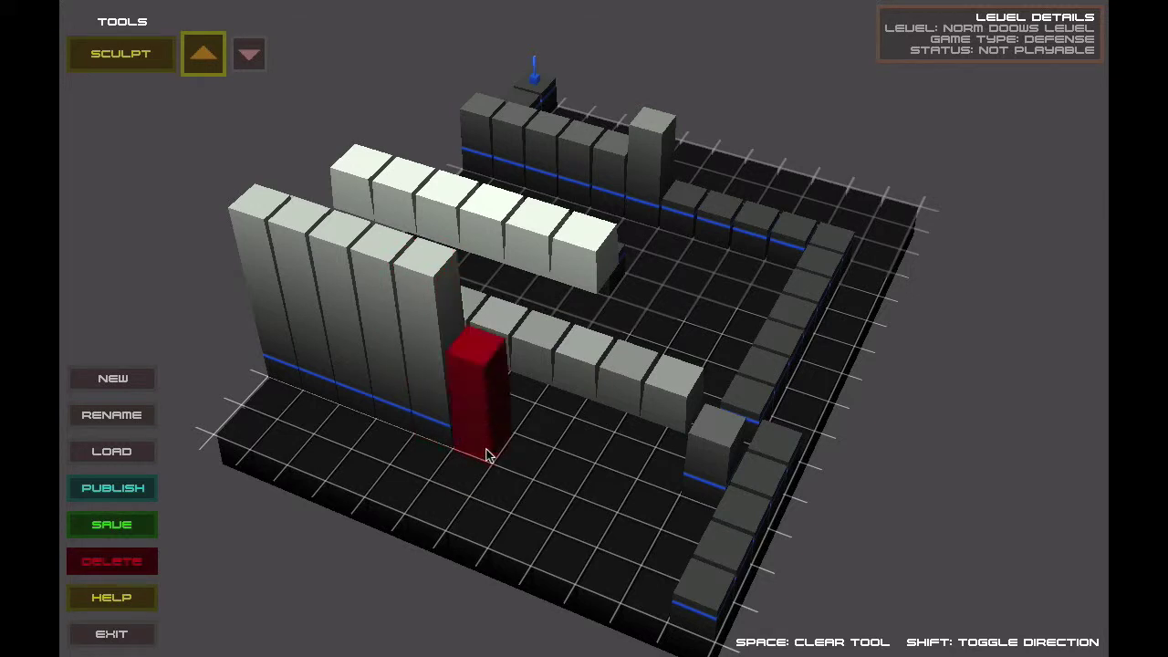
left_click(529, 478)
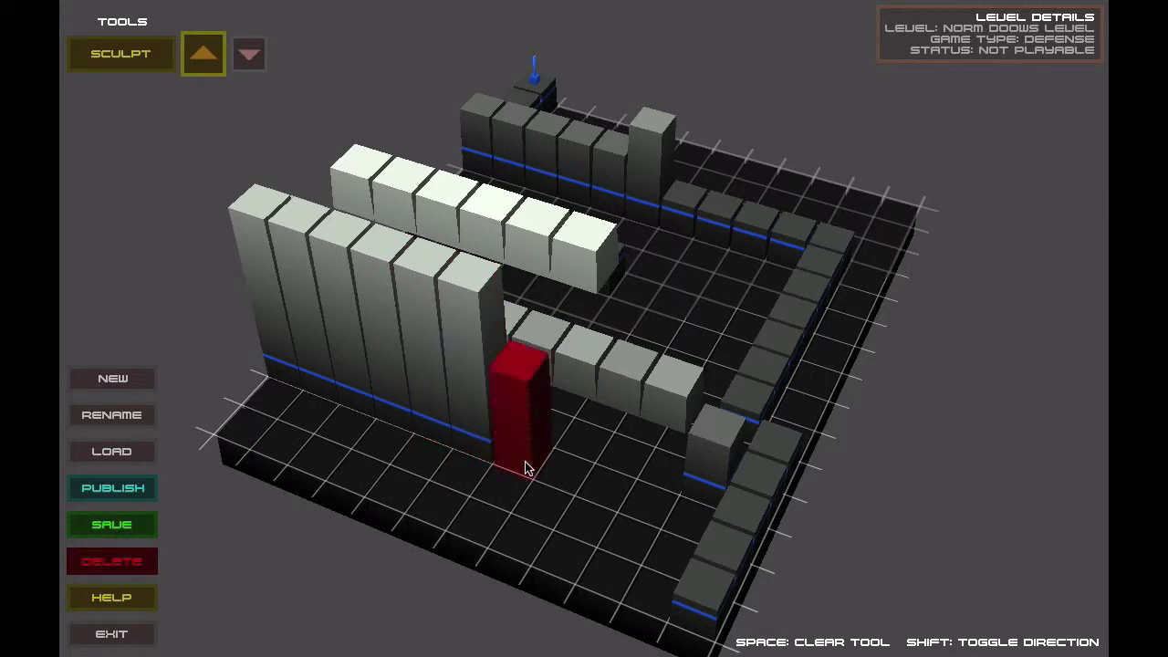
left_click(573, 488)
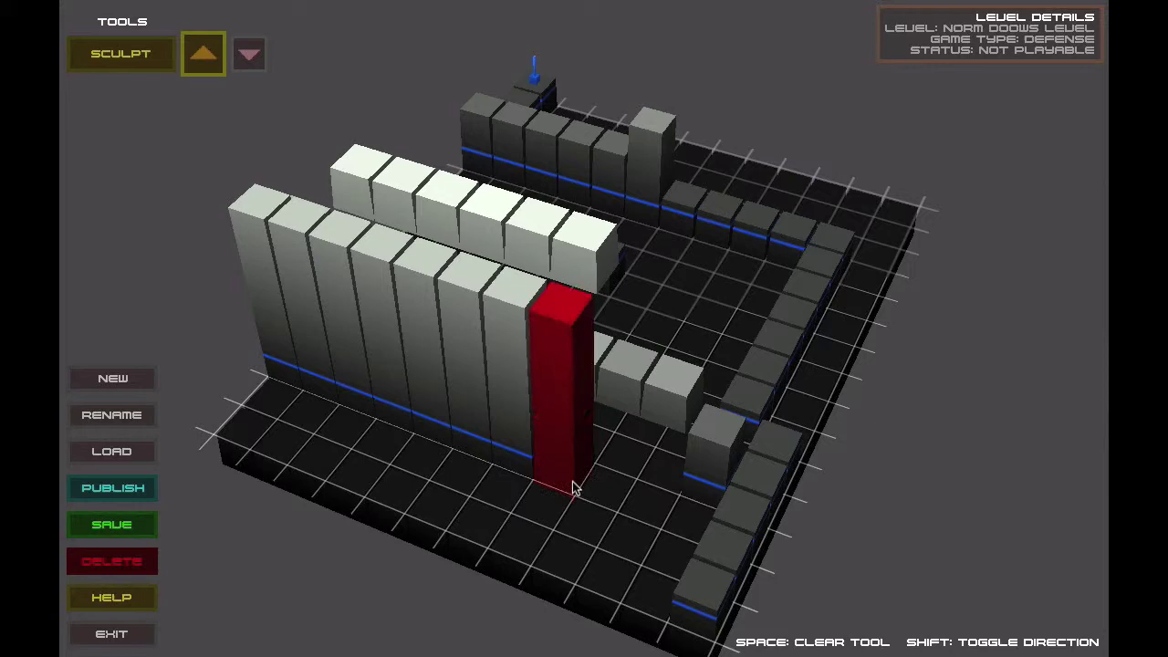
key("Right")
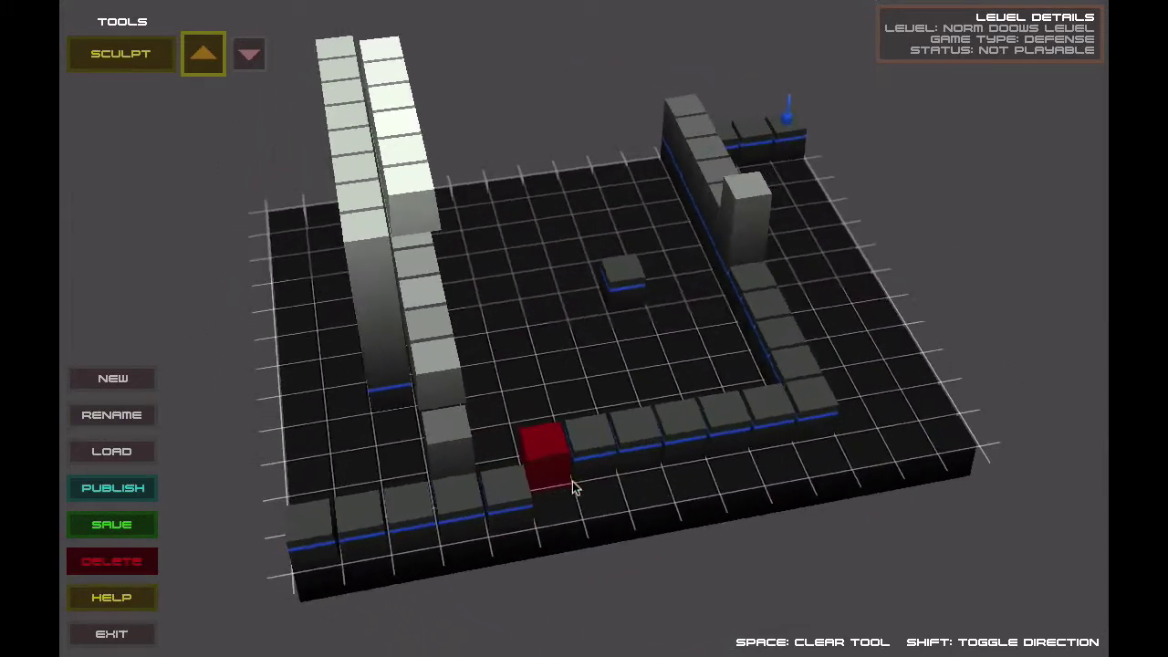
key("Right")
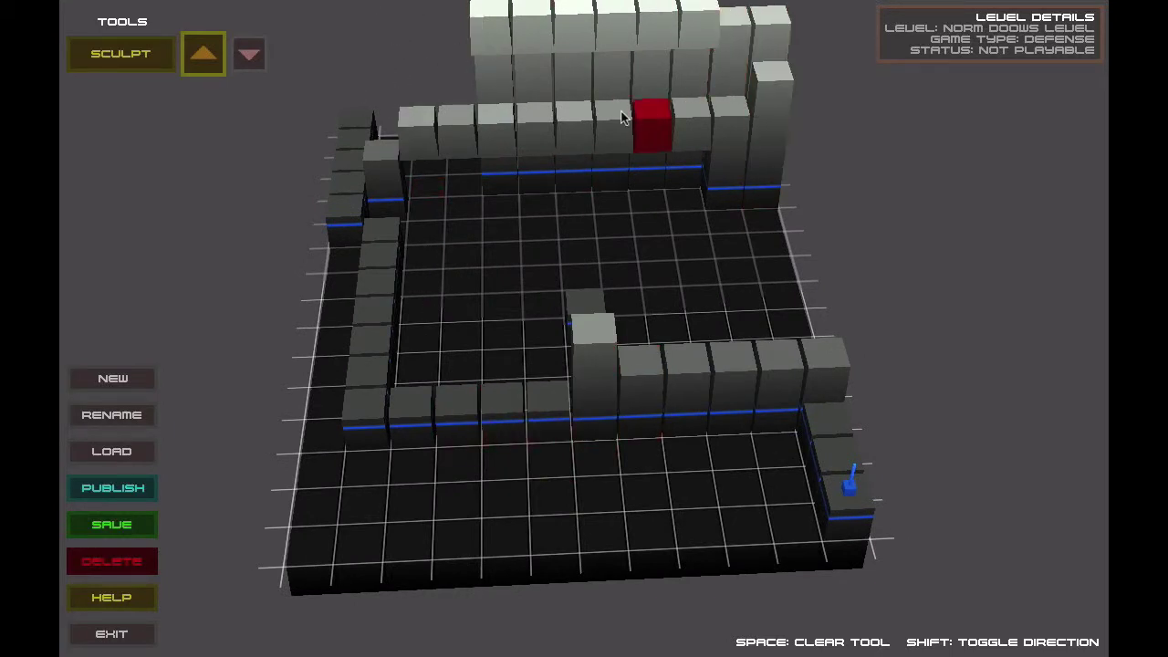
scroll(383, 277, "down", 3)
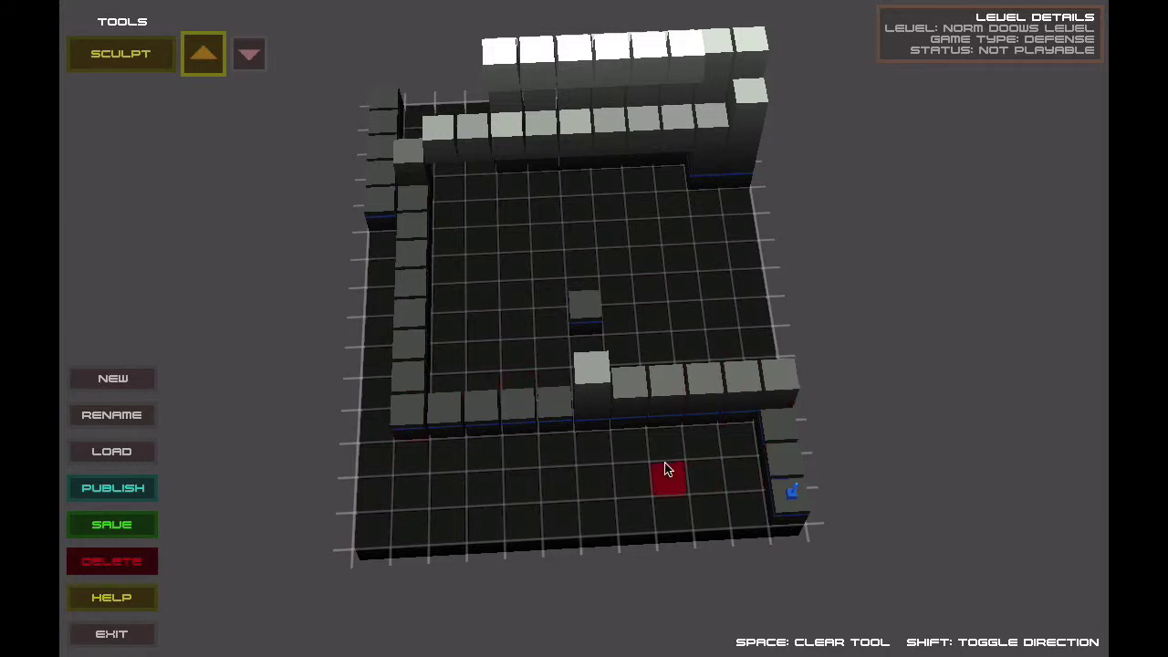
key("Left")
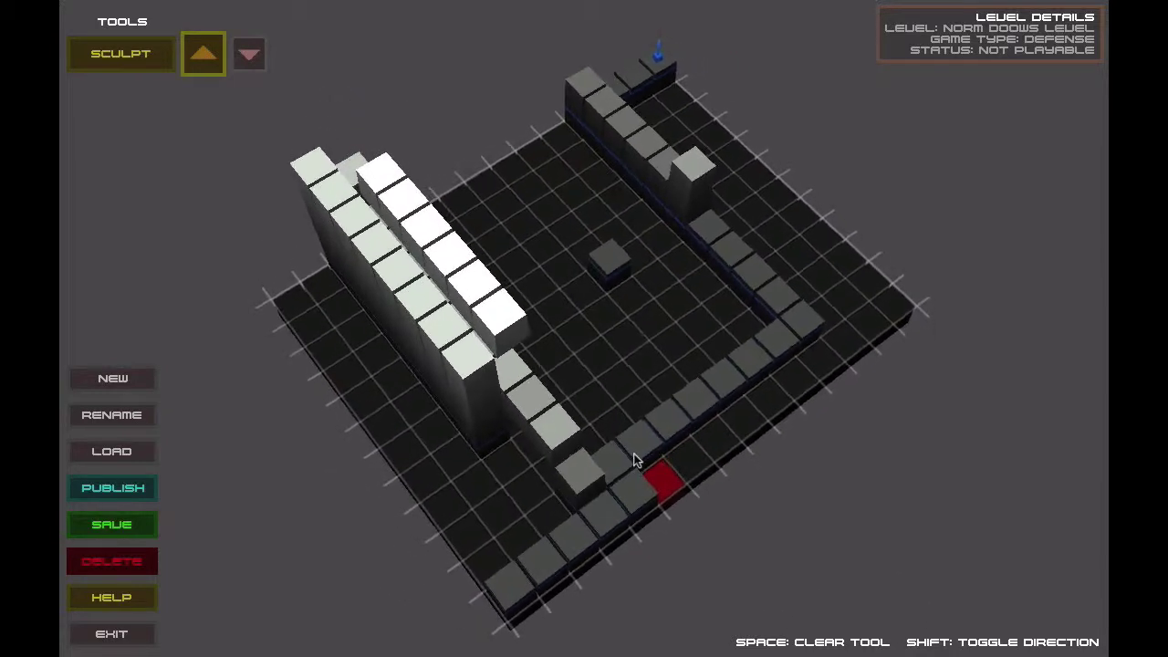
Raise a second row of tall wall columns, evening out the end column
left_click(320, 286)
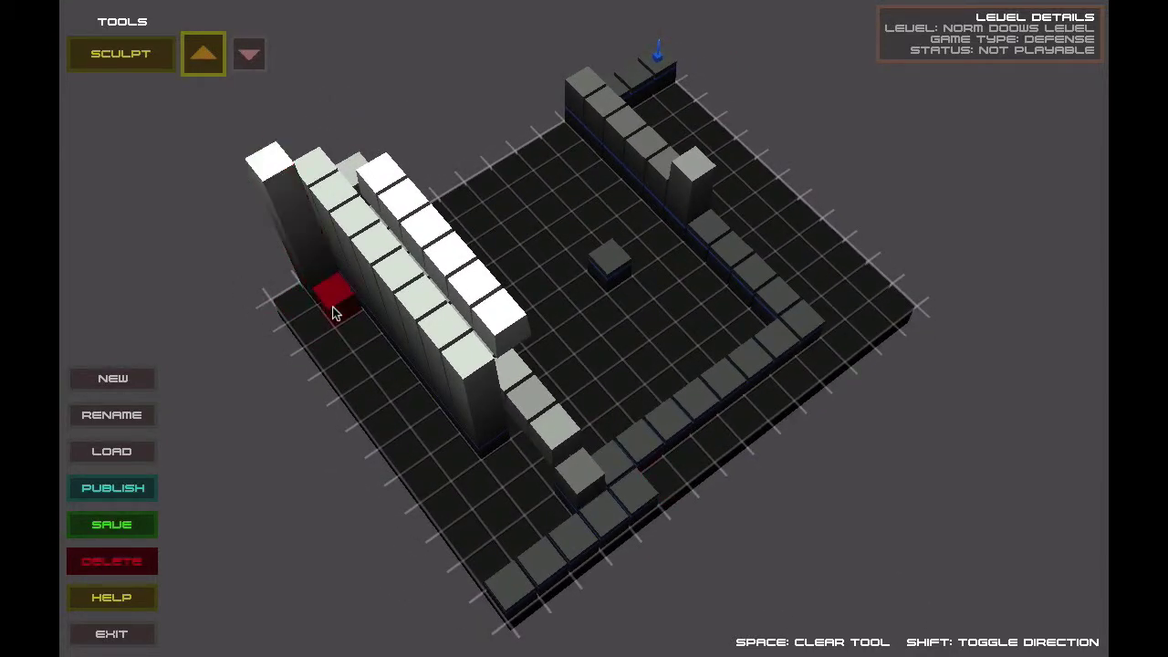
left_click(332, 313)
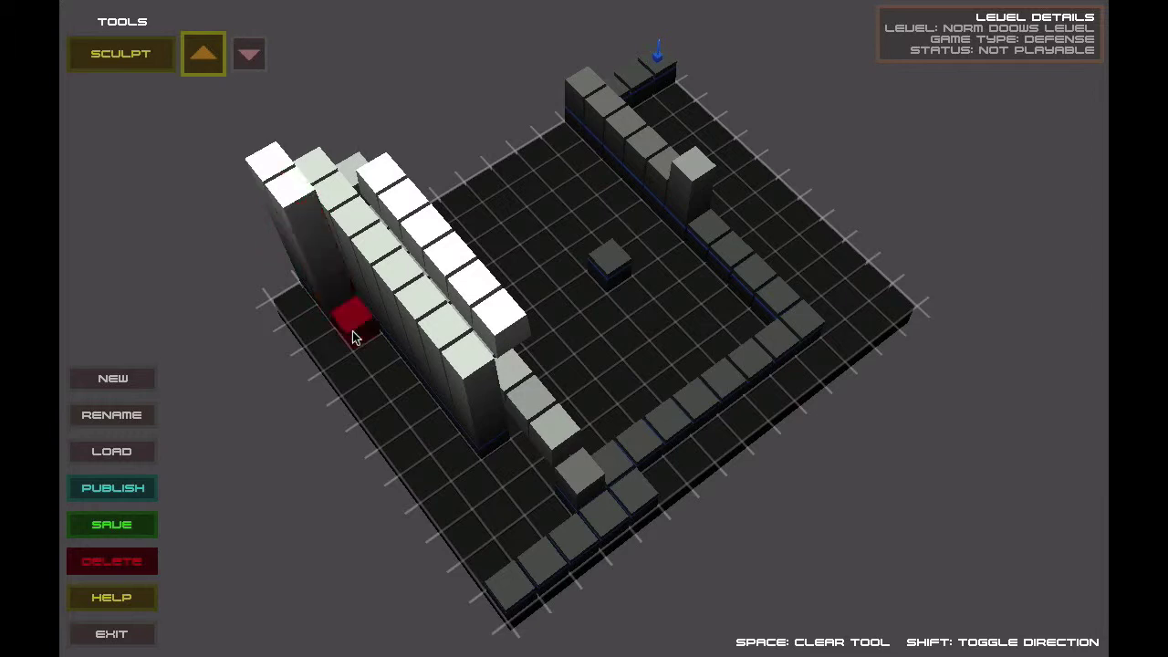
left_click(352, 333)
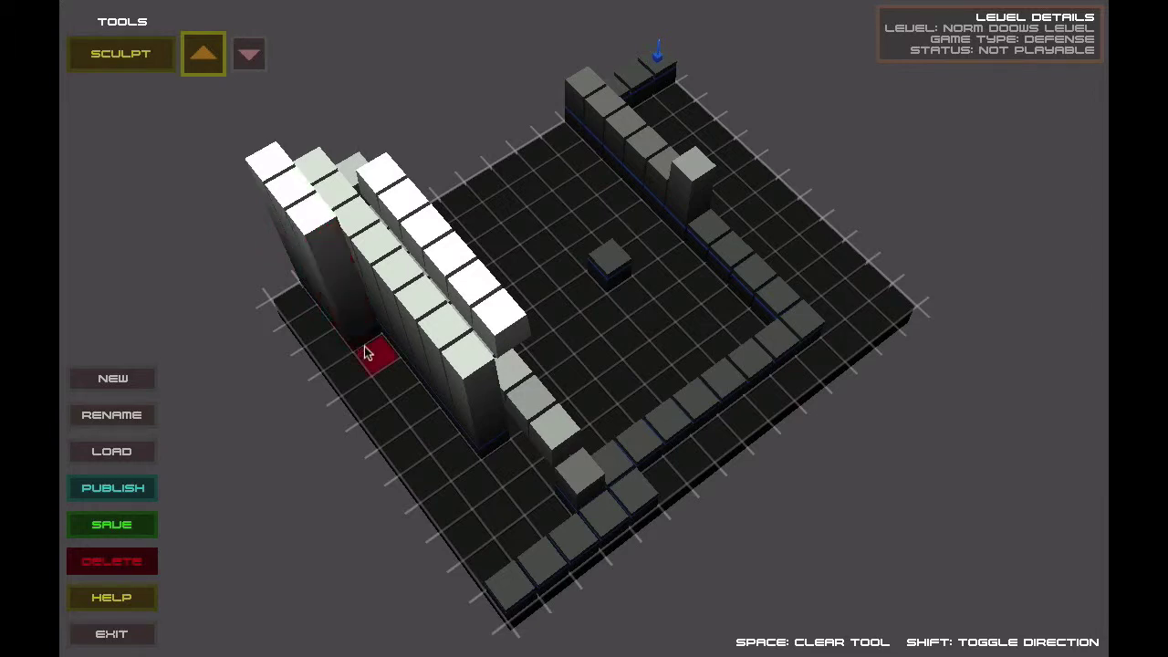
left_click(367, 354)
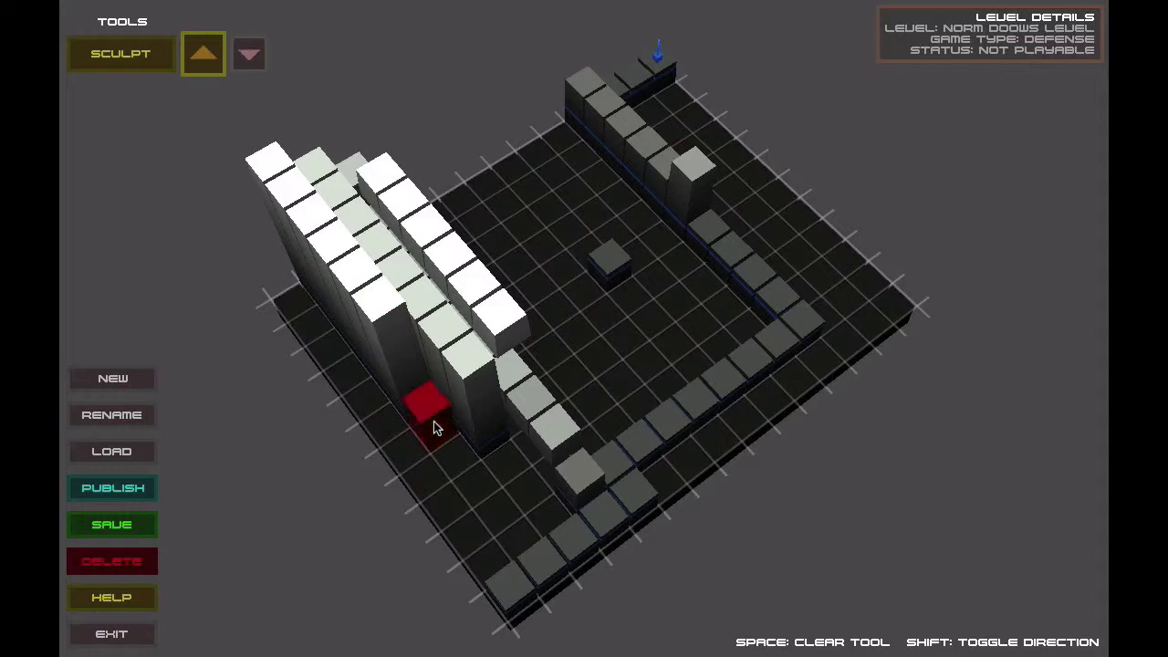
left_click(433, 422)
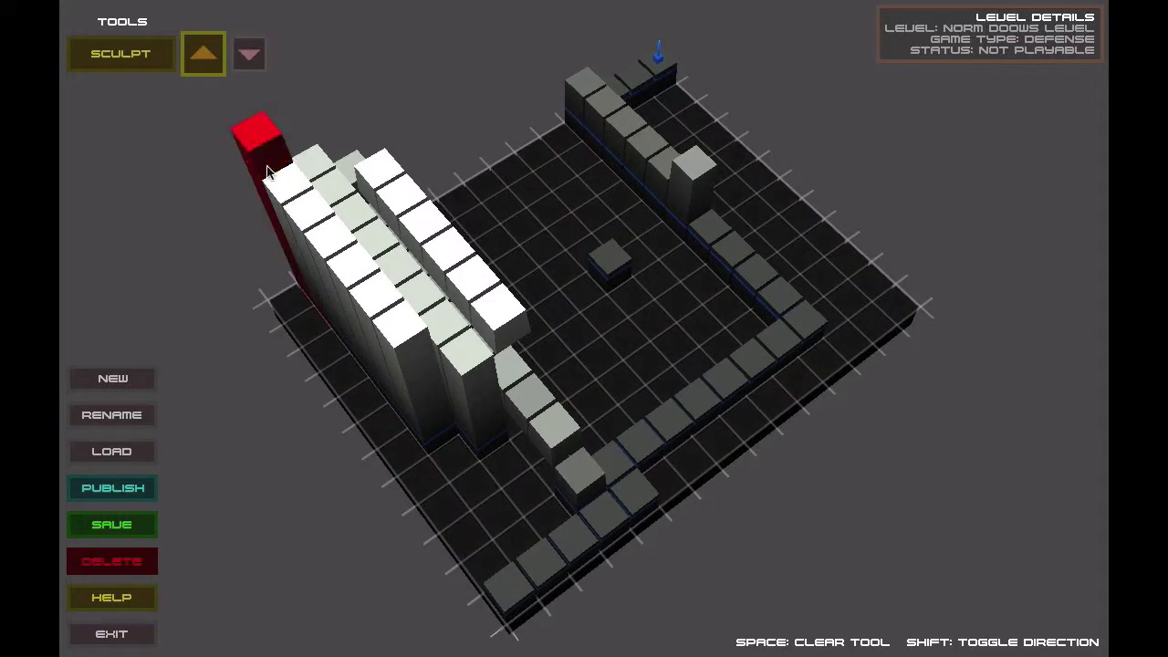
left_click_drag(269, 173, 444, 418)
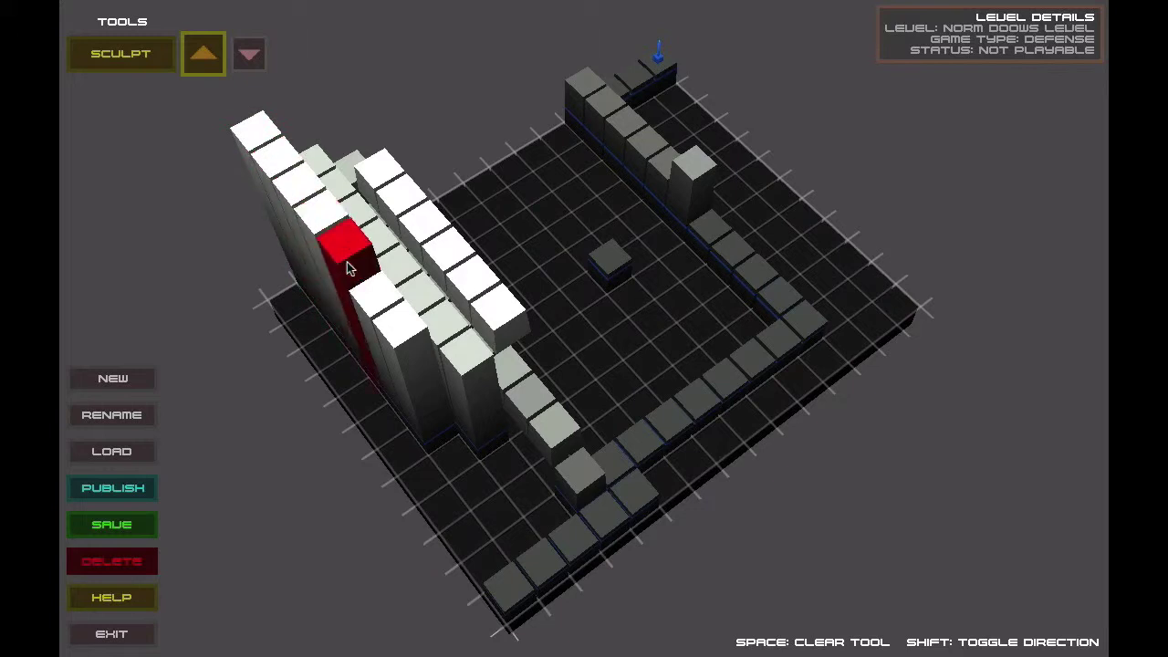
left_click(445, 419)
left_click(249, 54)
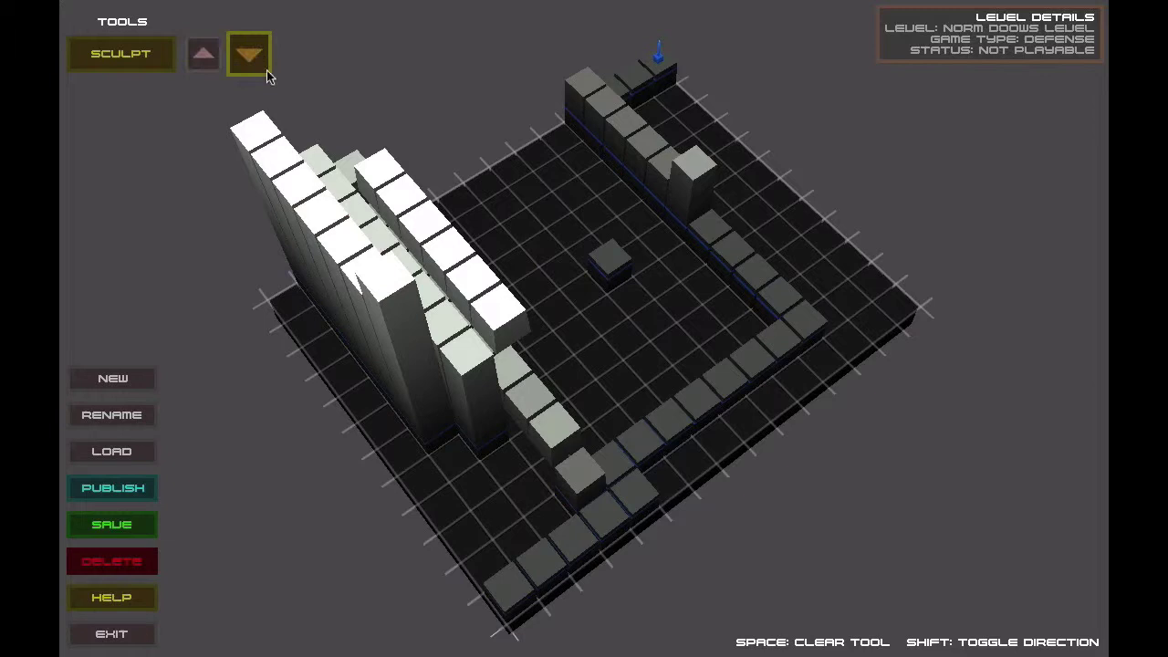
left_click(415, 310)
left_click(203, 54)
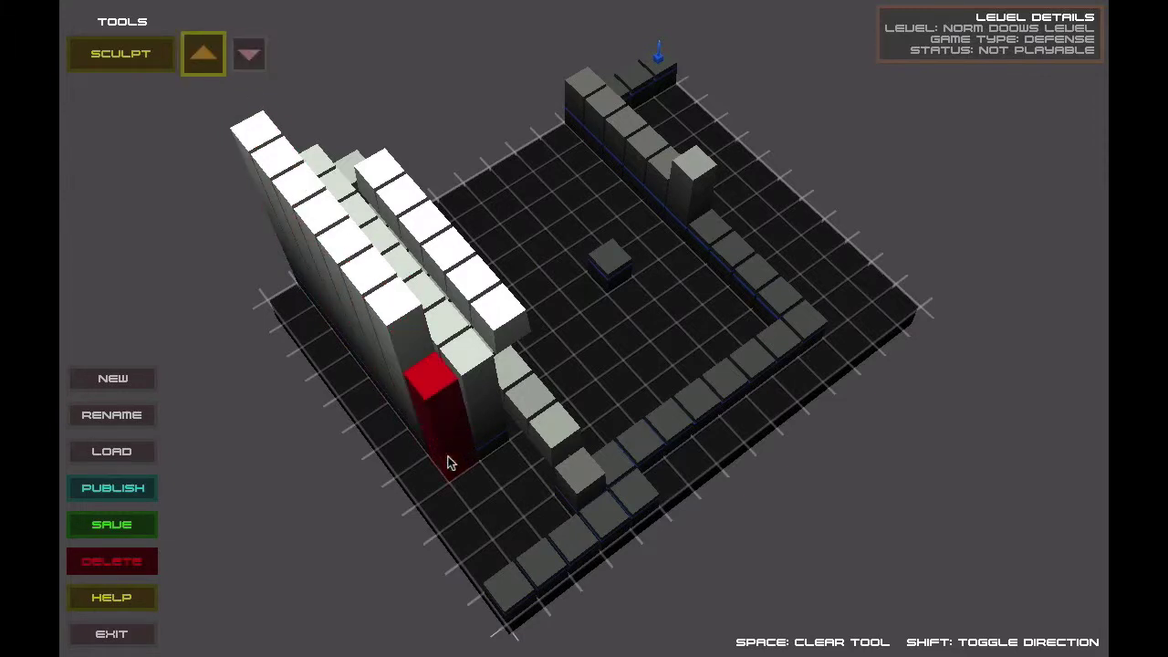
left_click(447, 462)
Give the second wall a stepped-down end toward the front
key("Left")
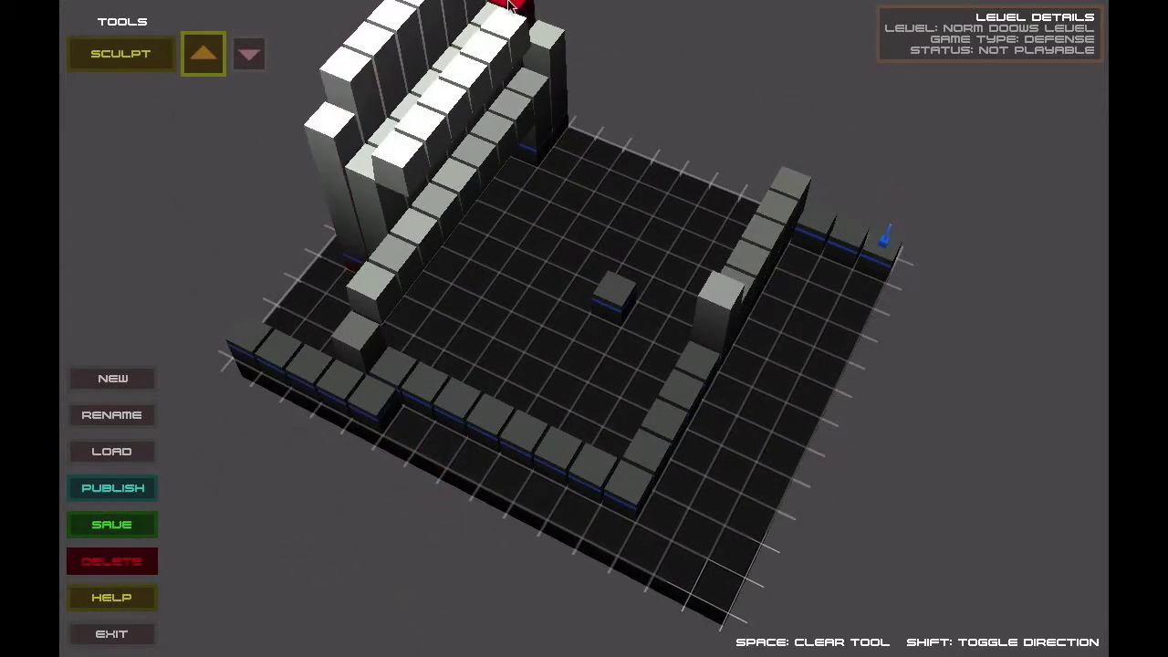
key("Left")
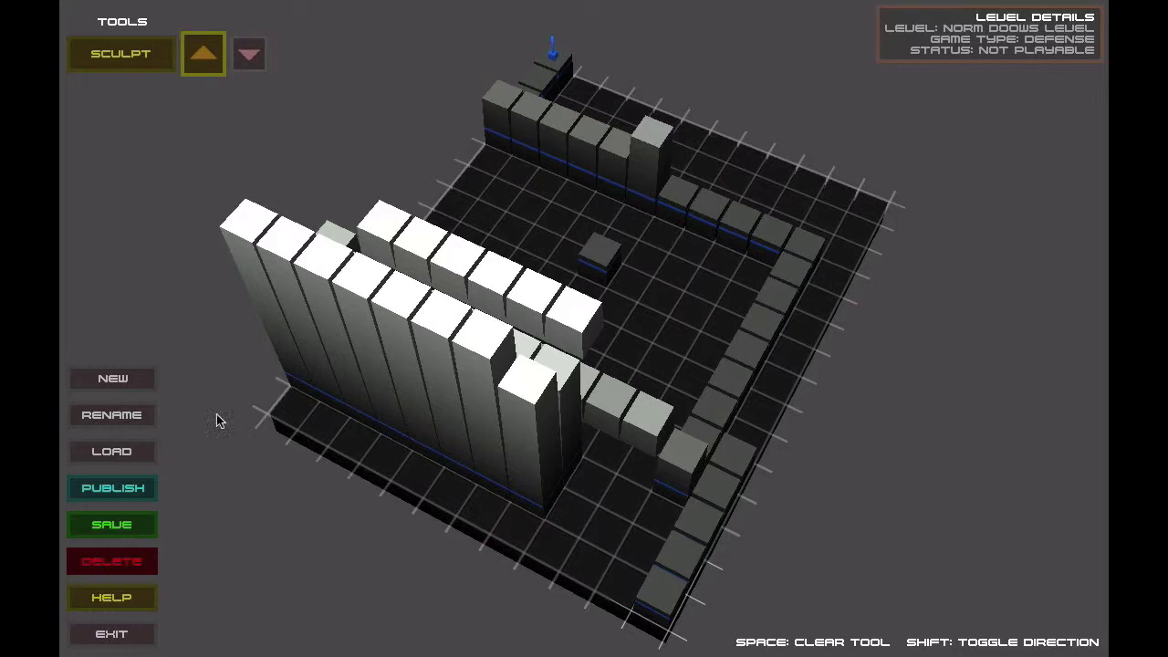
left_click(577, 508)
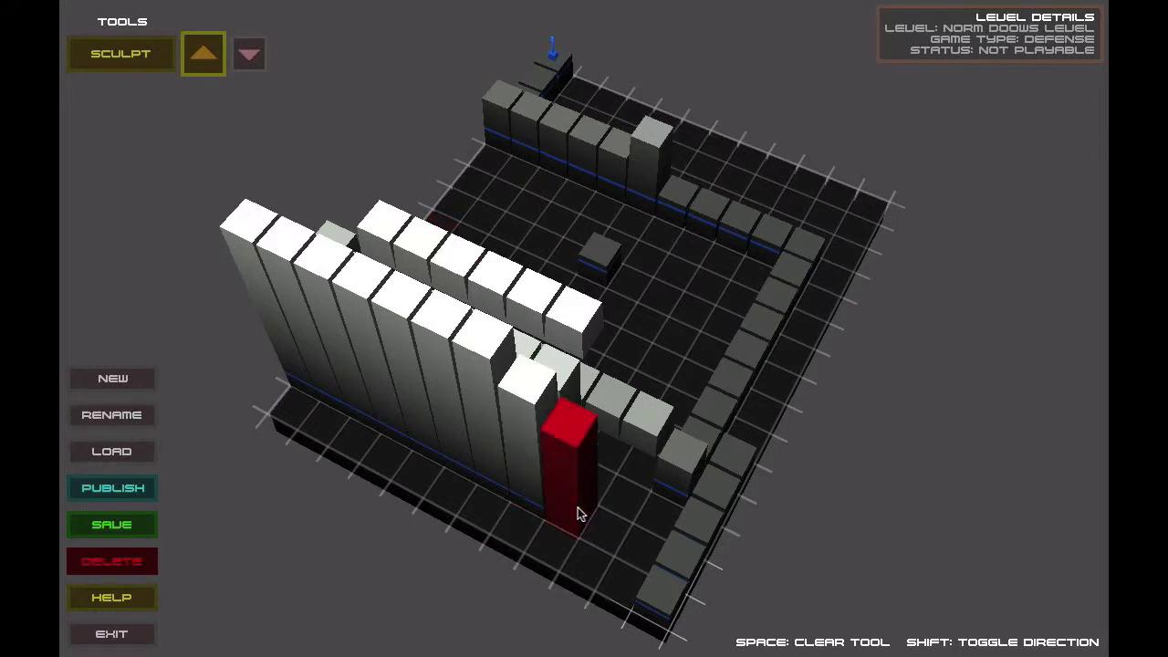
left_click(616, 546)
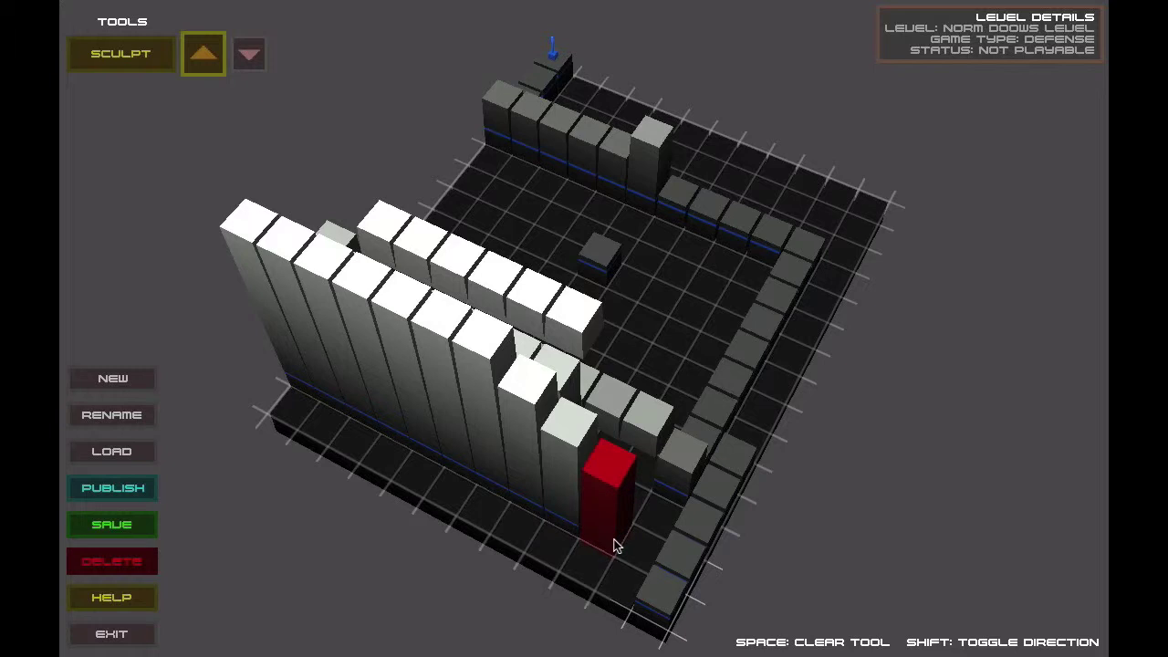
key("Left")
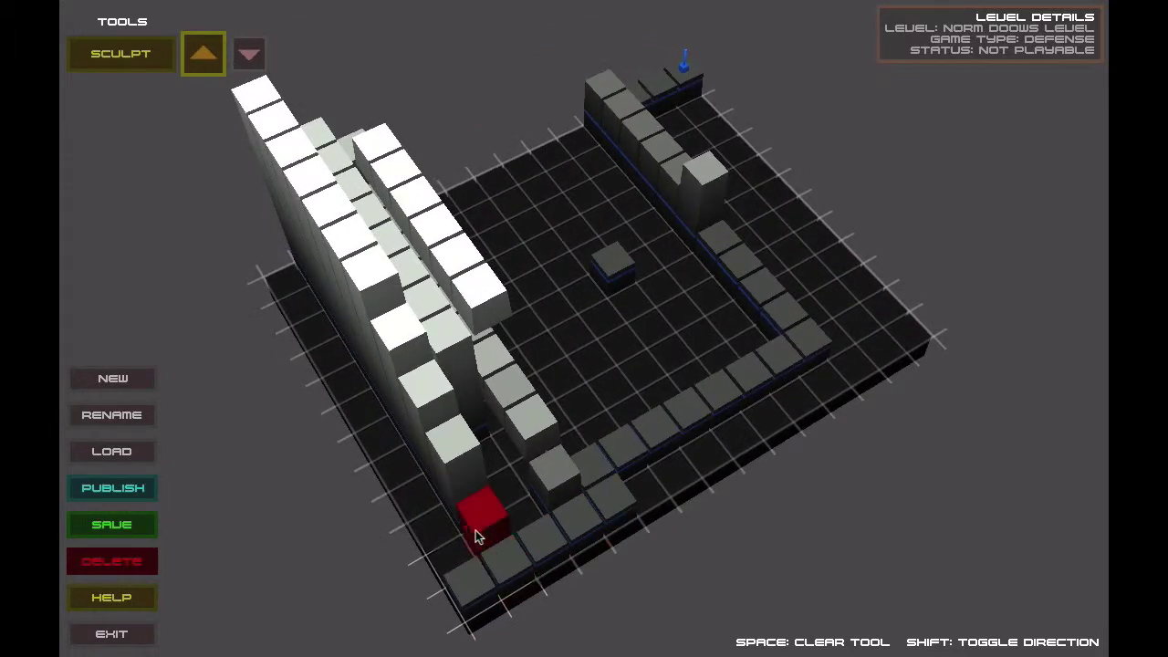
left_click(476, 530)
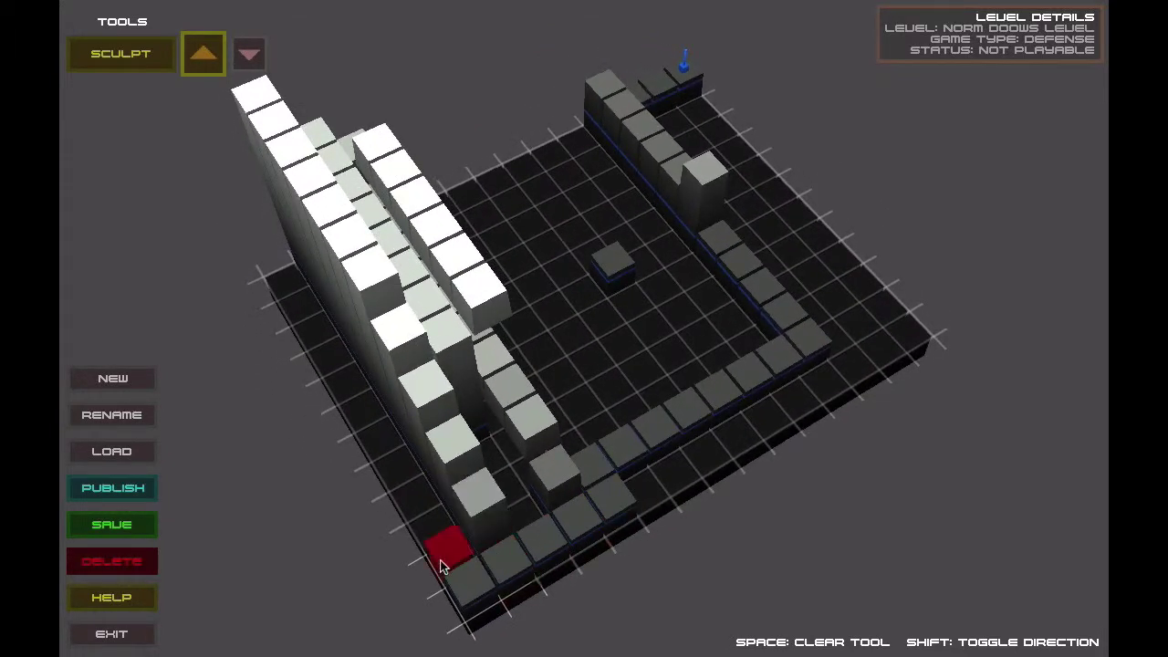
Raise the front-row floor tiles into a low one-block wall
key("Left")
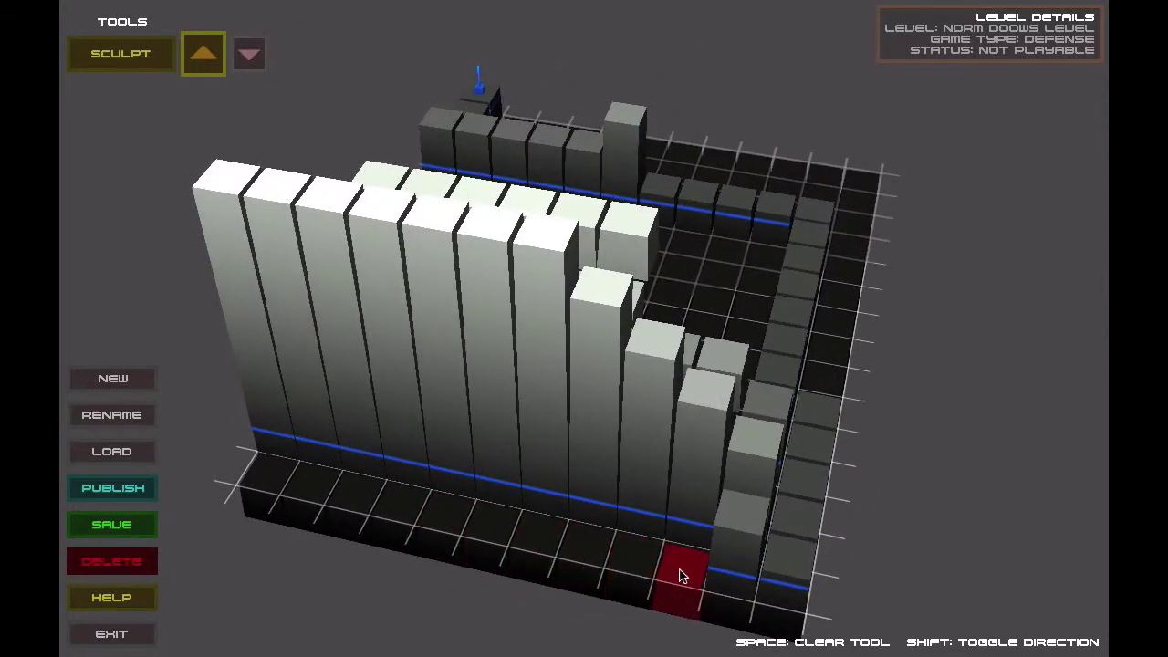
left_click_drag(684, 577, 346, 510)
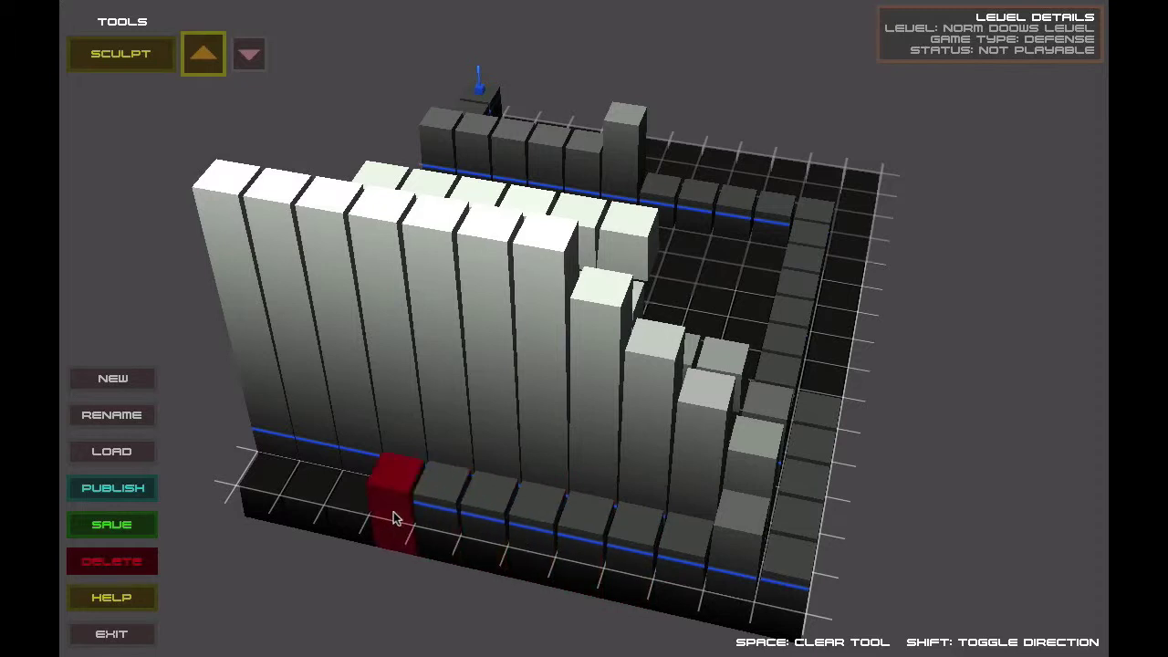
left_click_drag(345, 511, 260, 478)
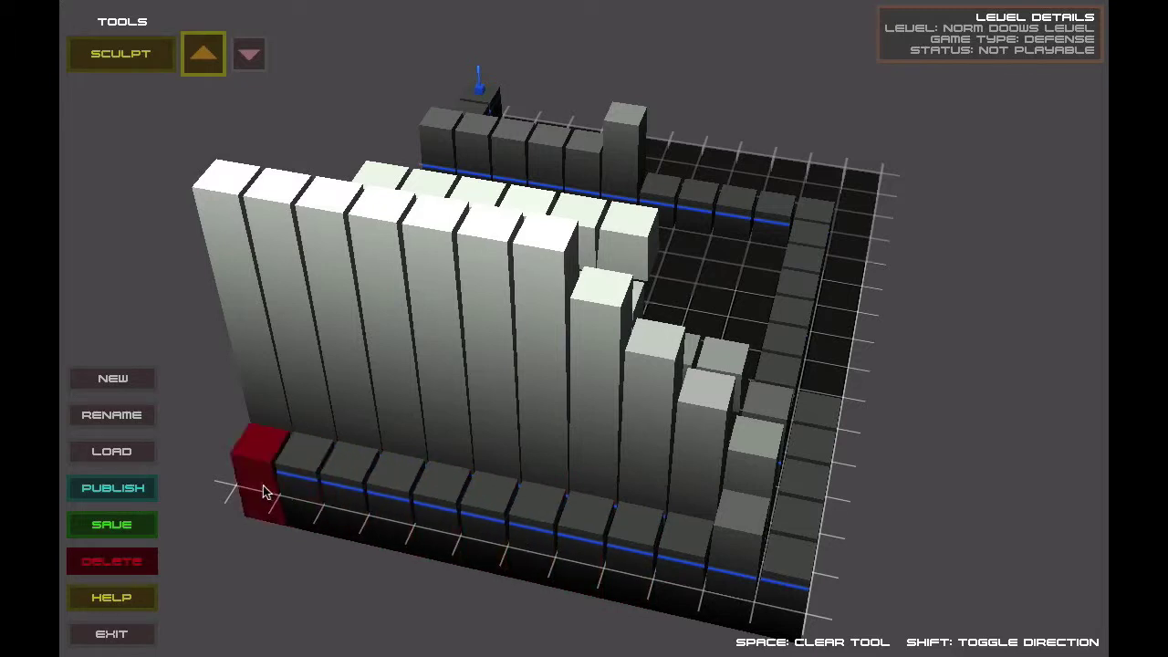
Place four red enemy bases, Cubemen's maximum, along the front-left low wall blocks
left_click(154, 64)
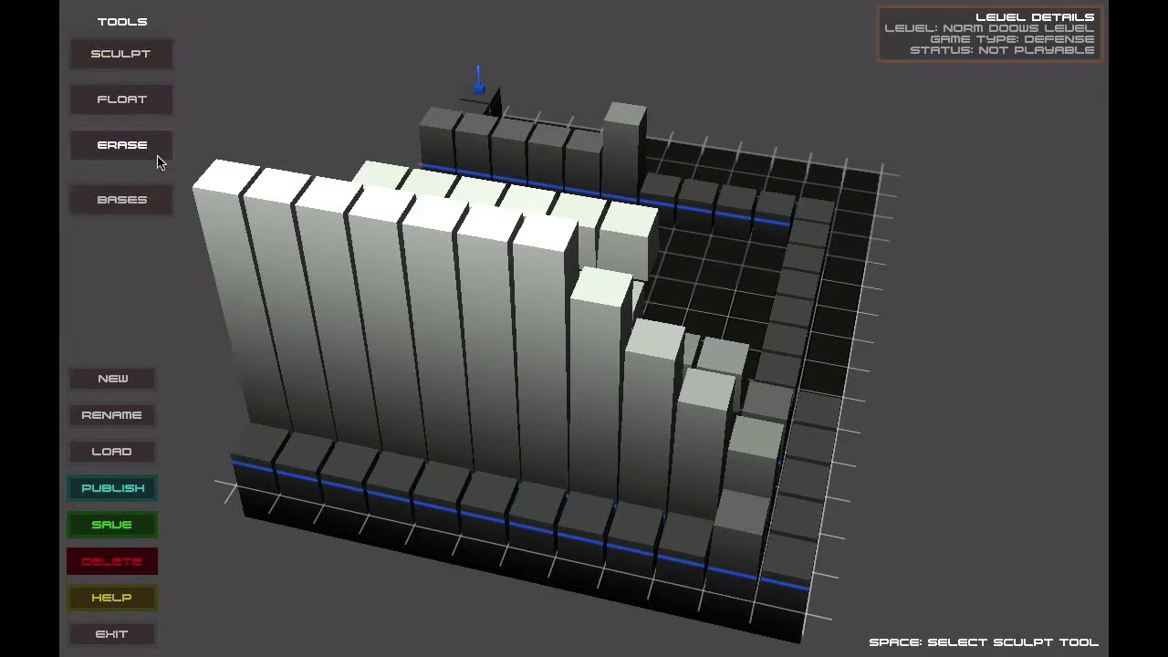
left_click(146, 207)
left_click(347, 52)
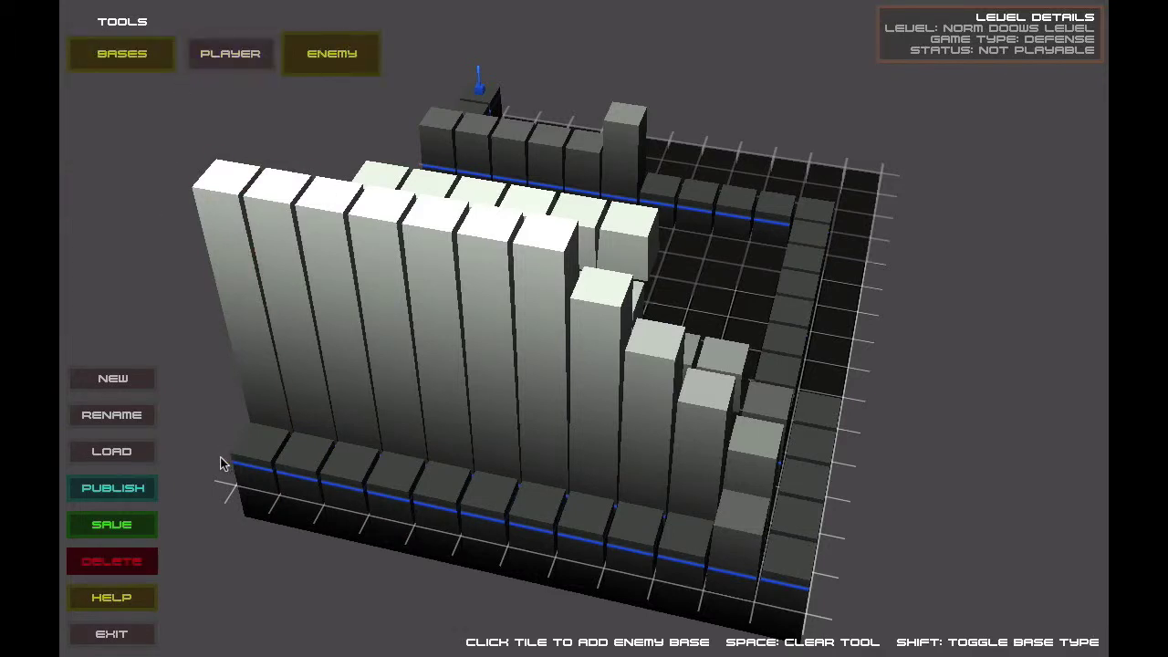
left_click(262, 461)
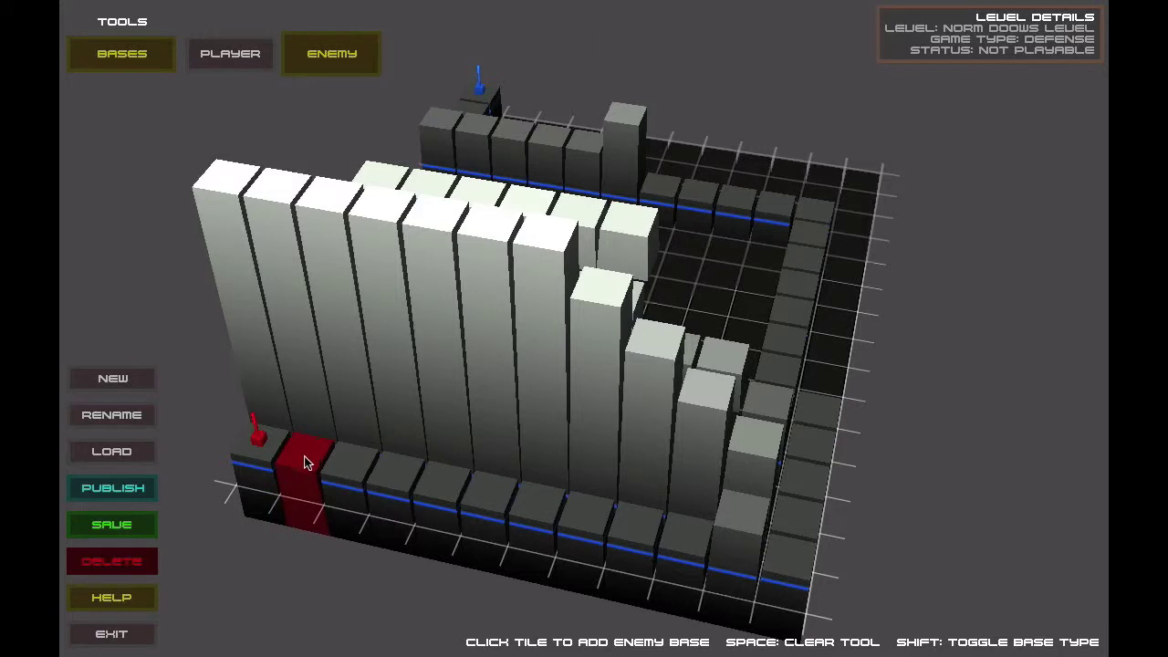
left_click(344, 474)
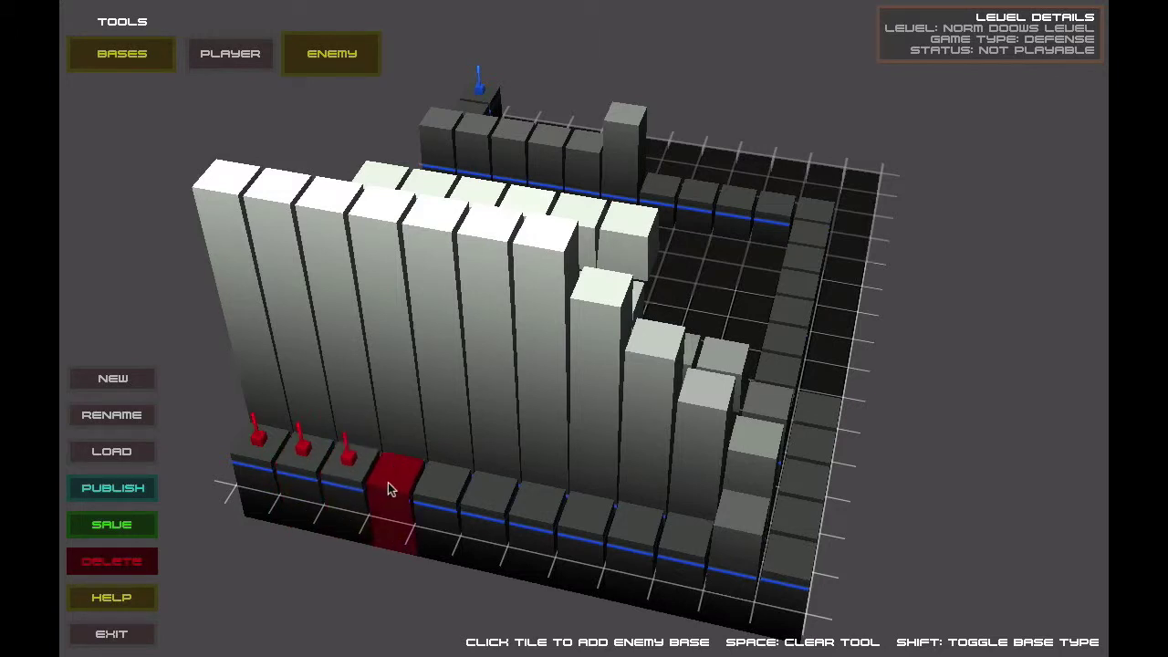
left_click(388, 482)
left_click(438, 497)
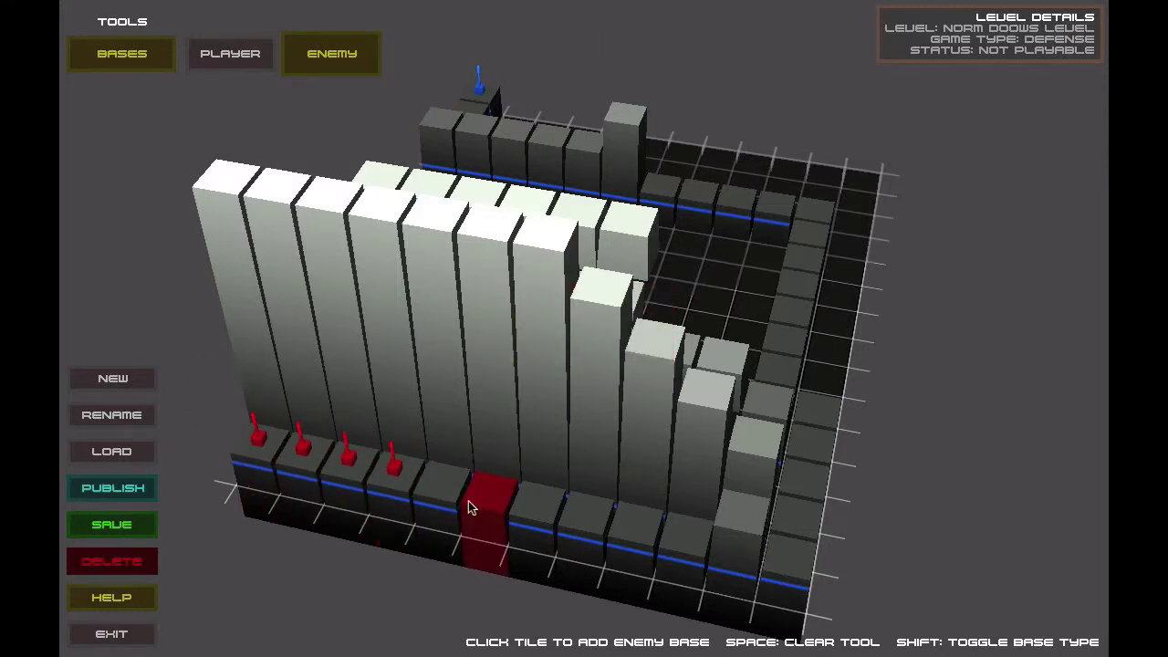
left_click(150, 53)
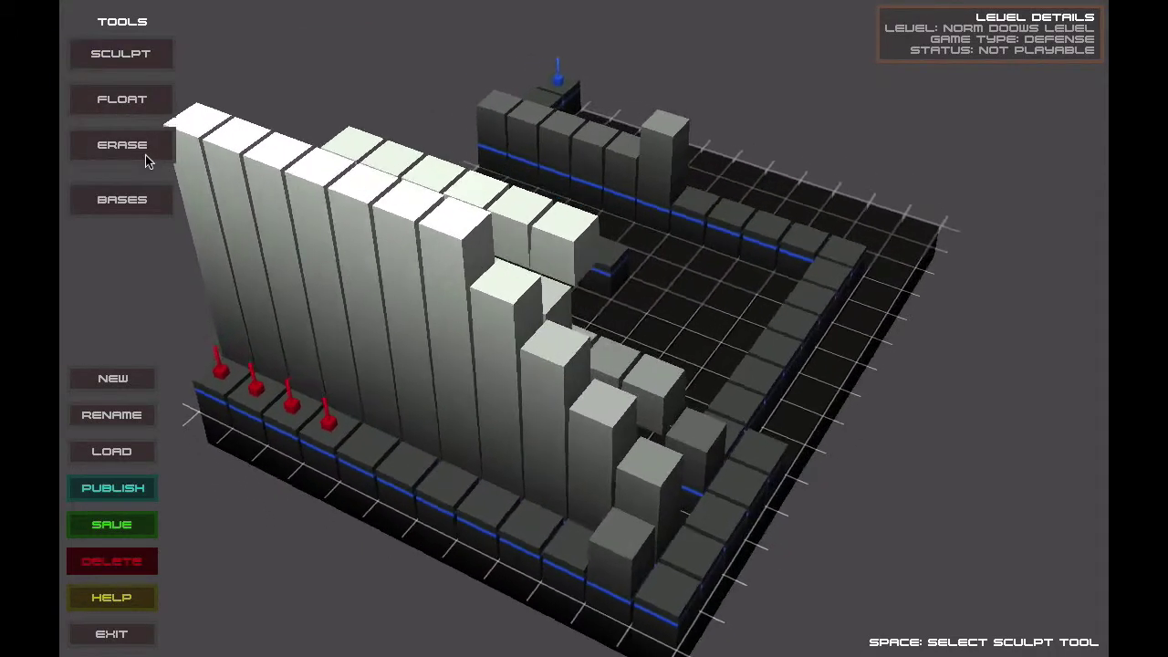
Sculpt four front-row blocks of the low inner wall down to floor level
left_click(121, 53)
left_click(525, 619)
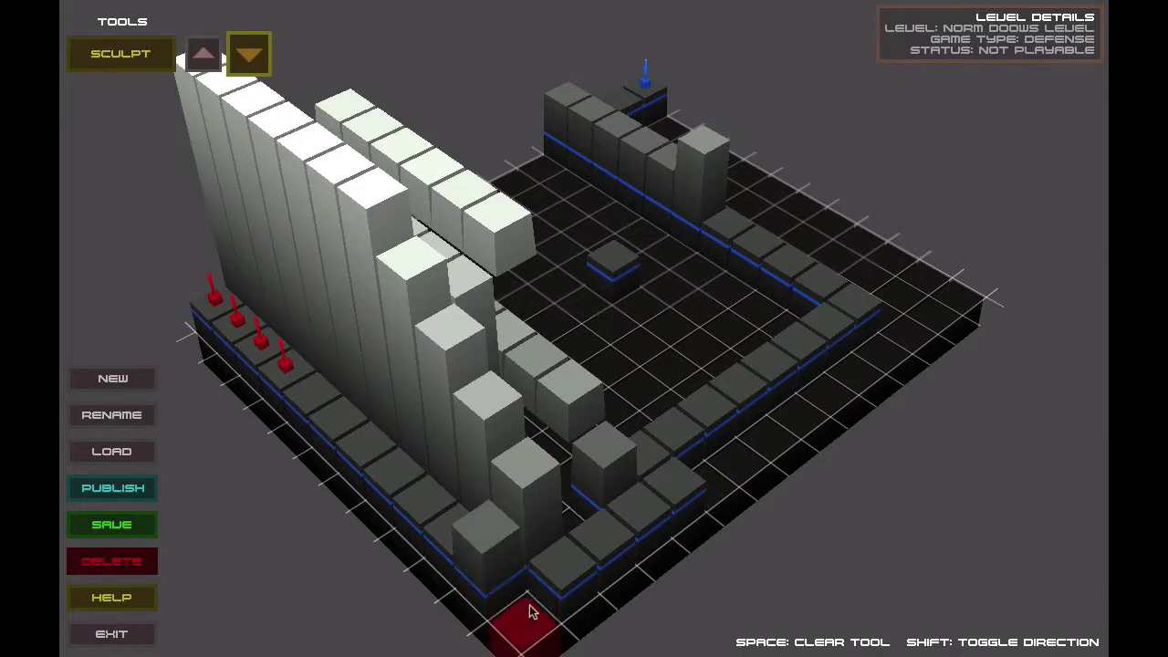
left_click(605, 568)
left_click(650, 543)
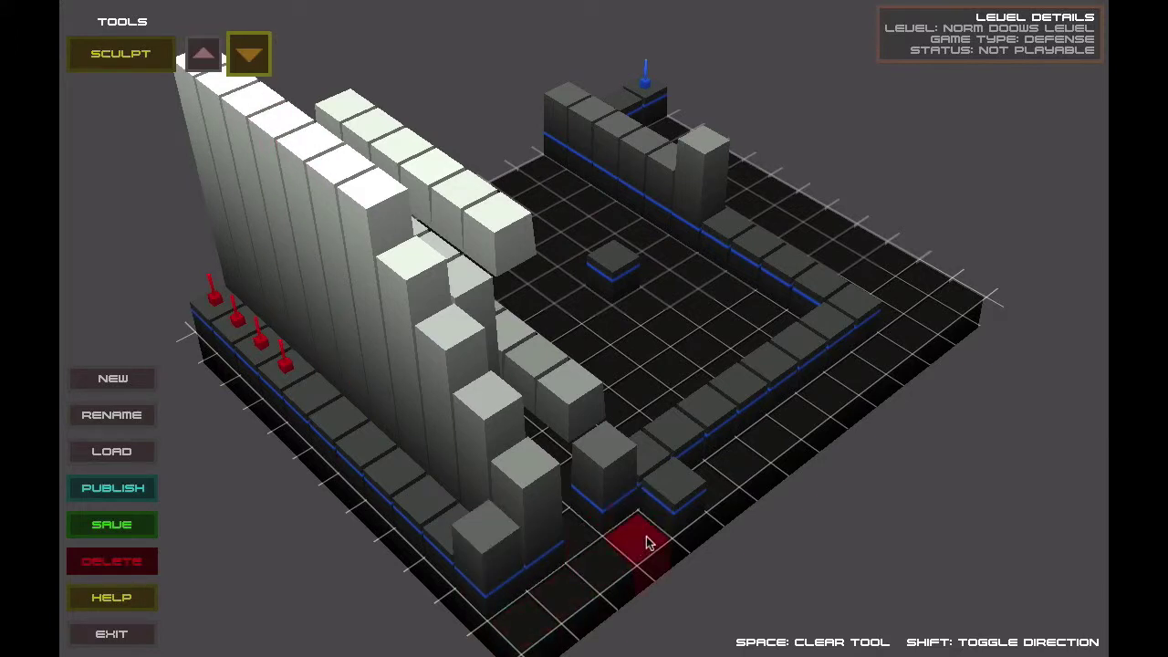
left_click(675, 520)
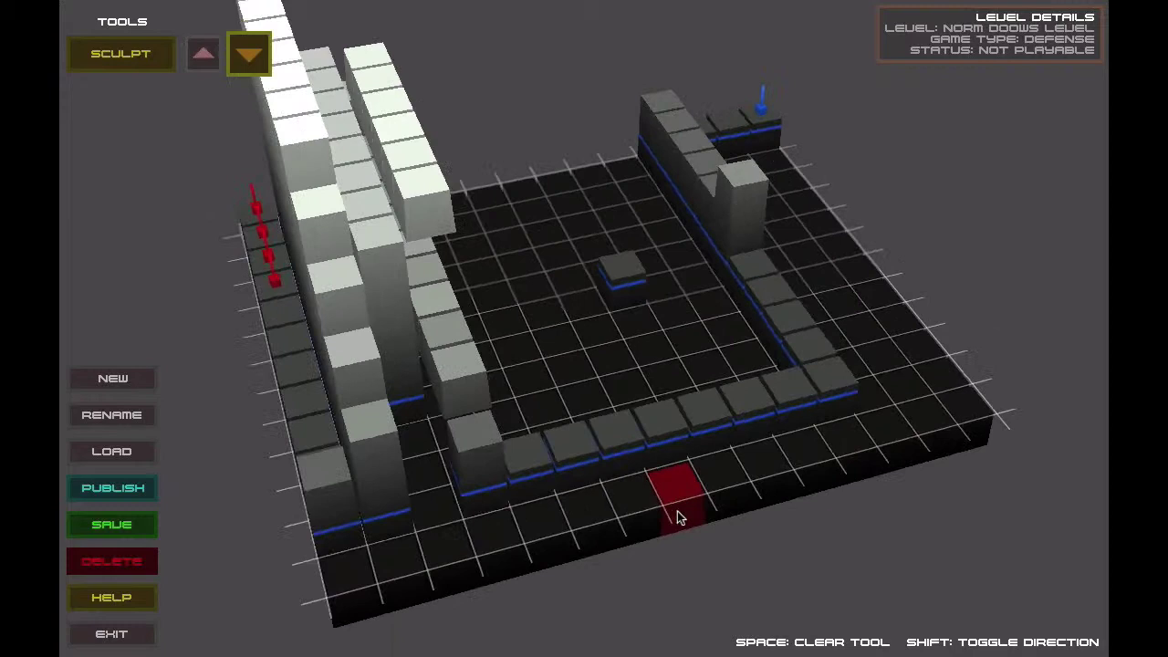
left_click(100, 55)
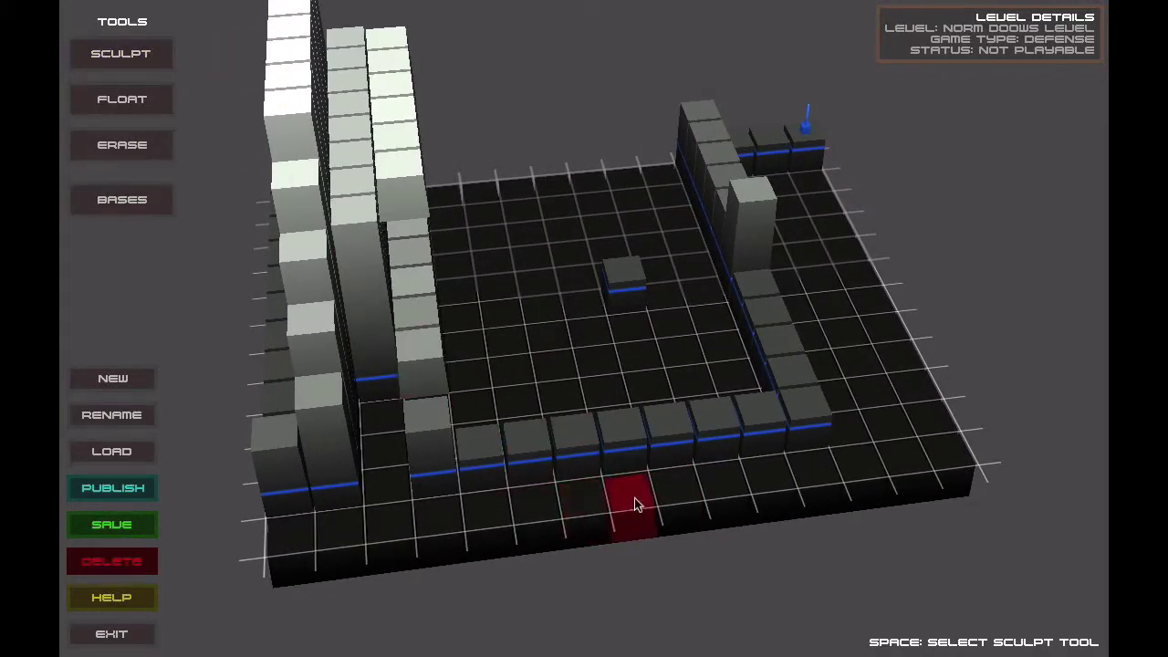
key("Left")
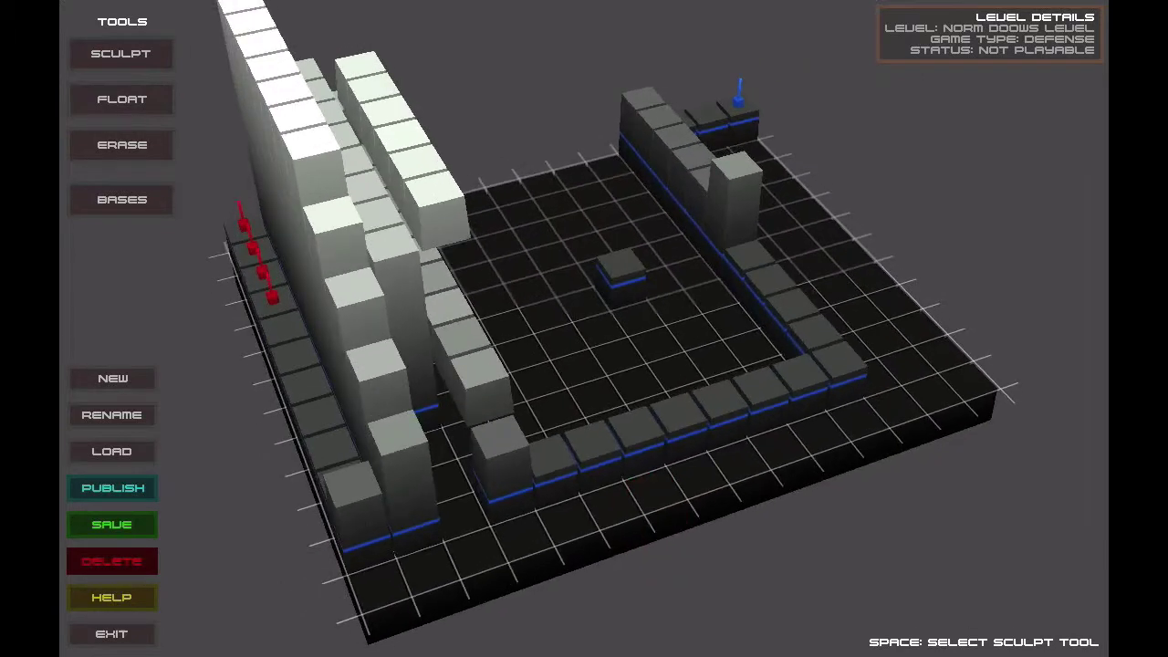
left_click(110, 46)
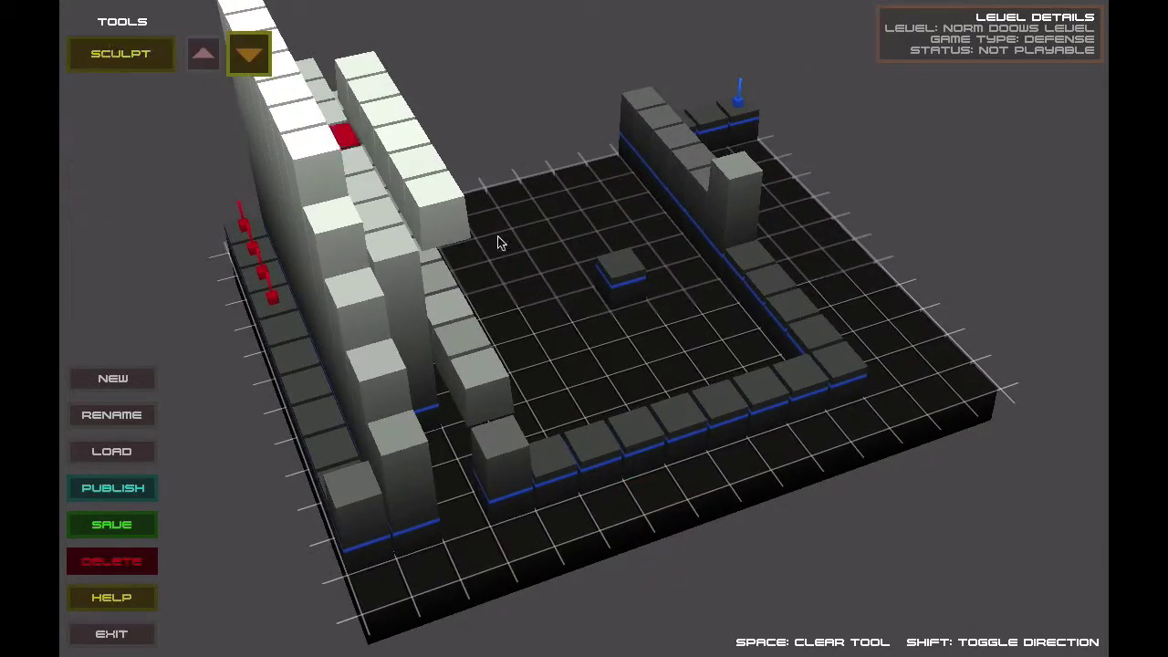
Raise a two-block-tall column near the right wall
left_click(201, 57)
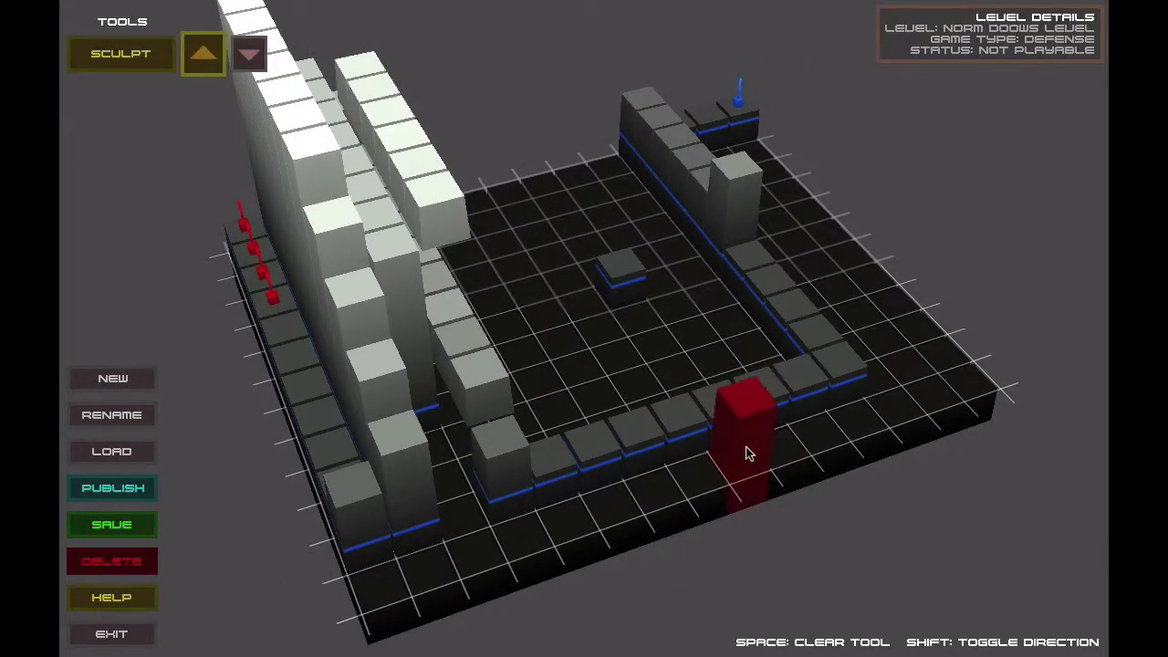
key("Left")
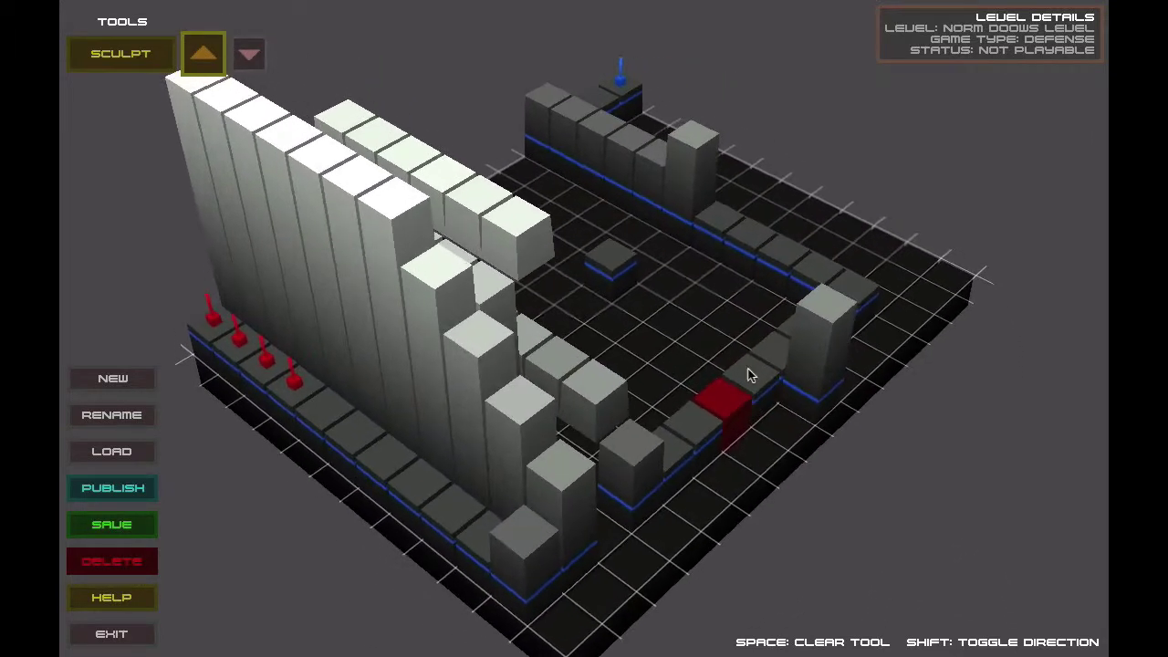
left_click(727, 358)
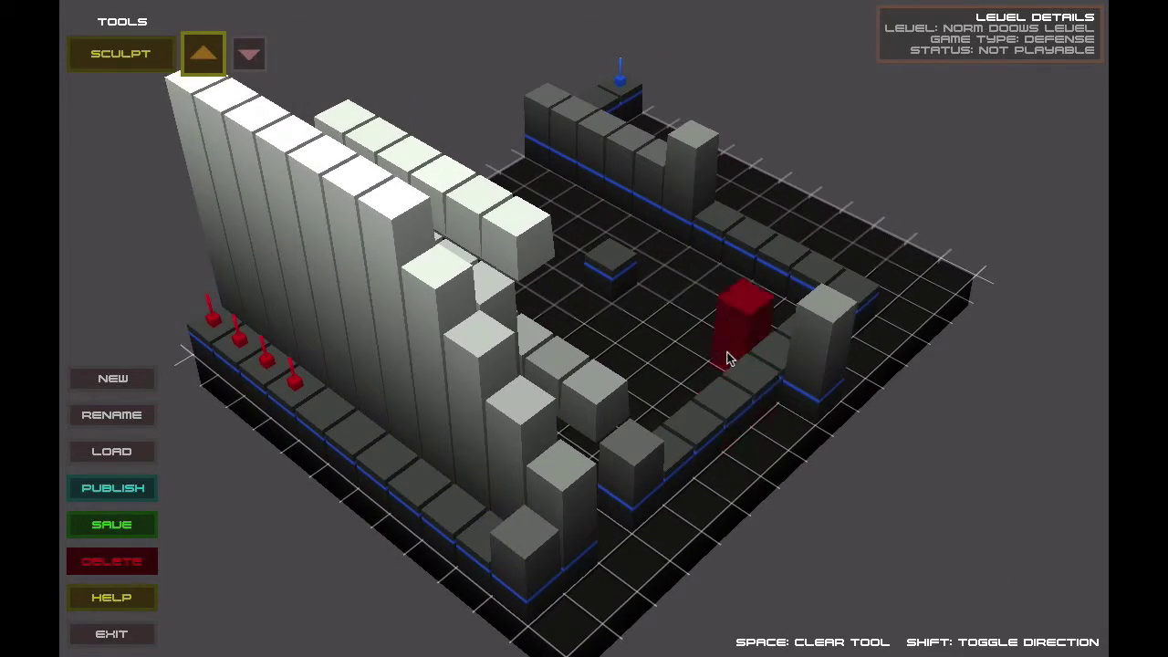
left_click(726, 358)
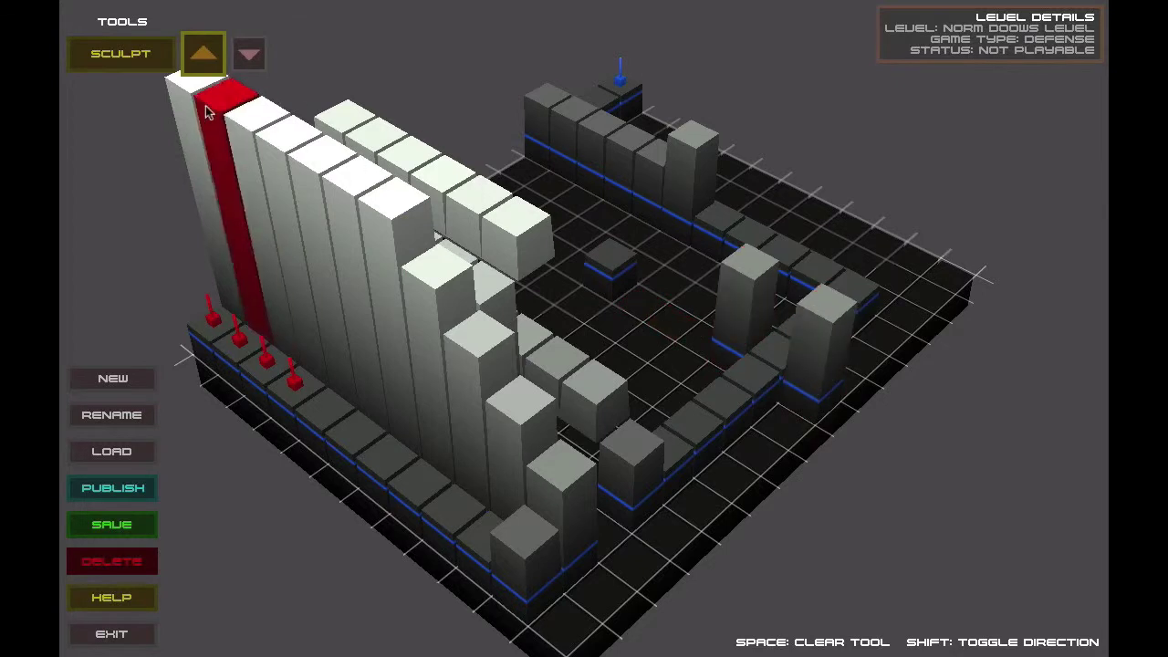
Drop a floating tile bridging the two pillars to form an archway
left_click(135, 62)
left_click(125, 106)
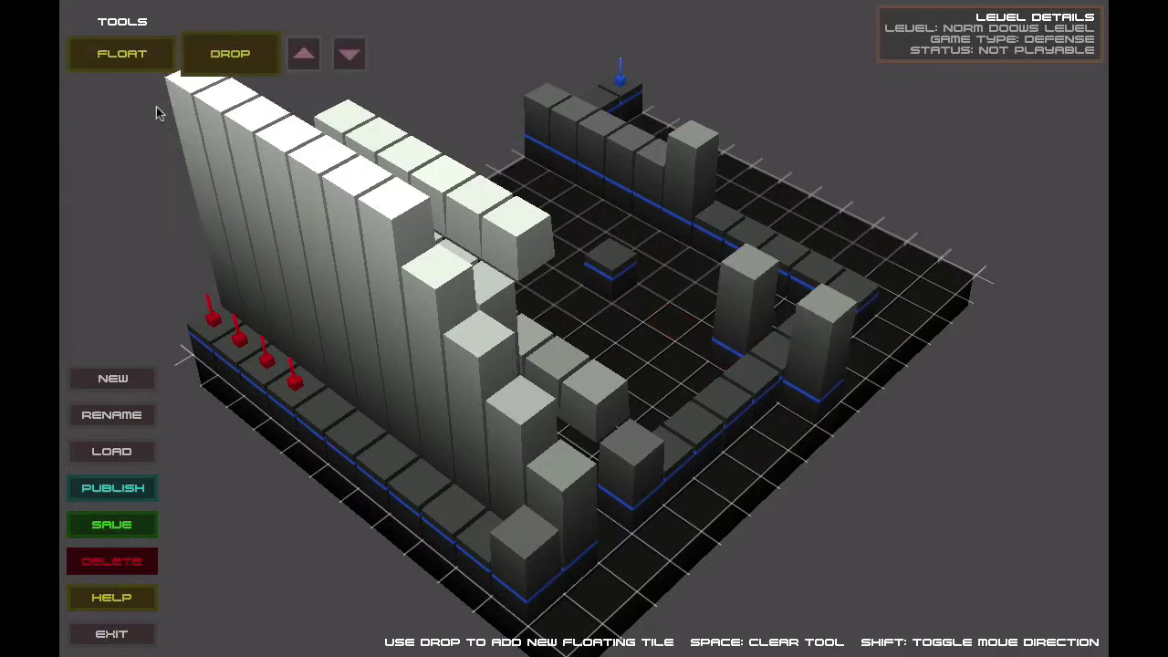
left_click(776, 353)
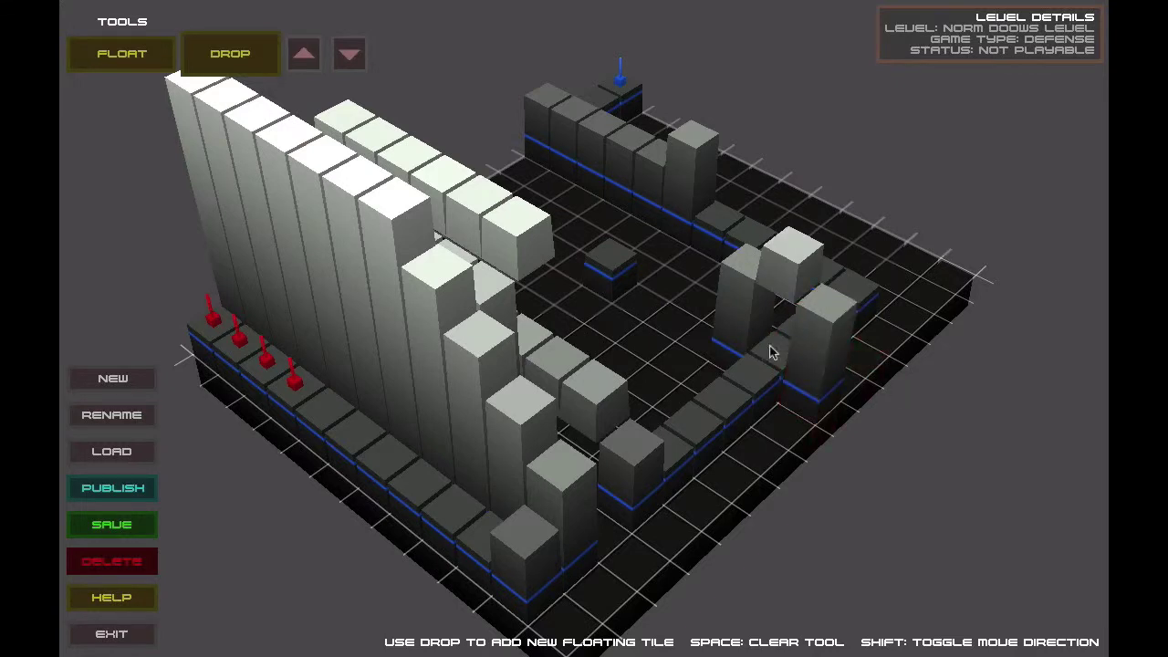
left_click(103, 50)
left_click(139, 62)
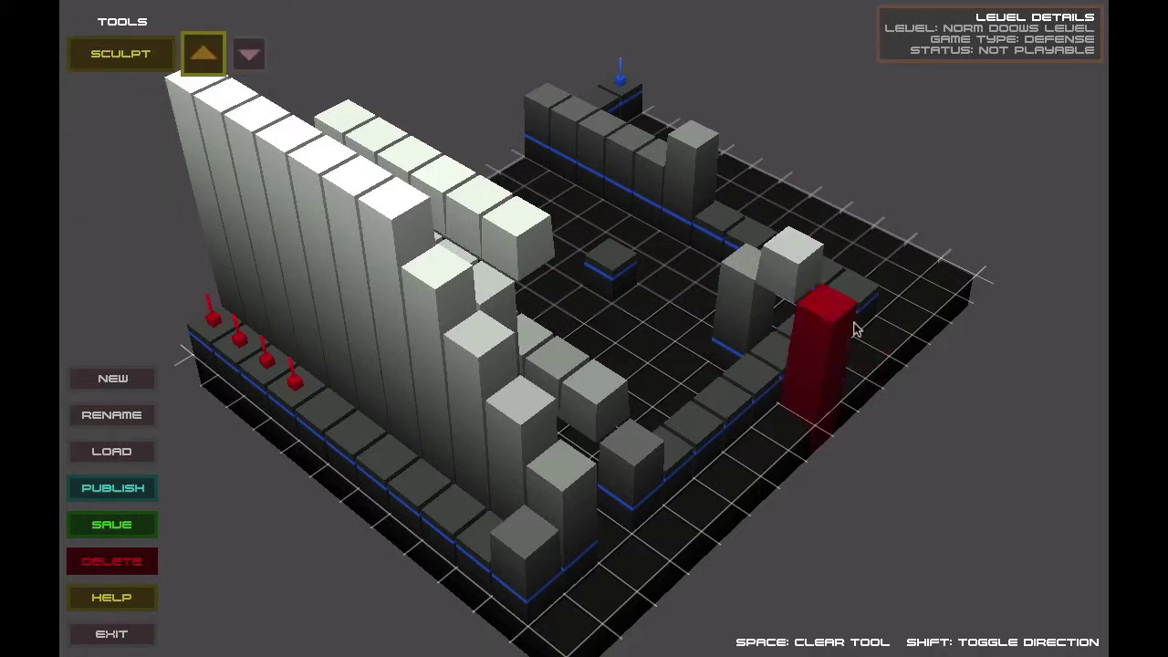
key("Right")
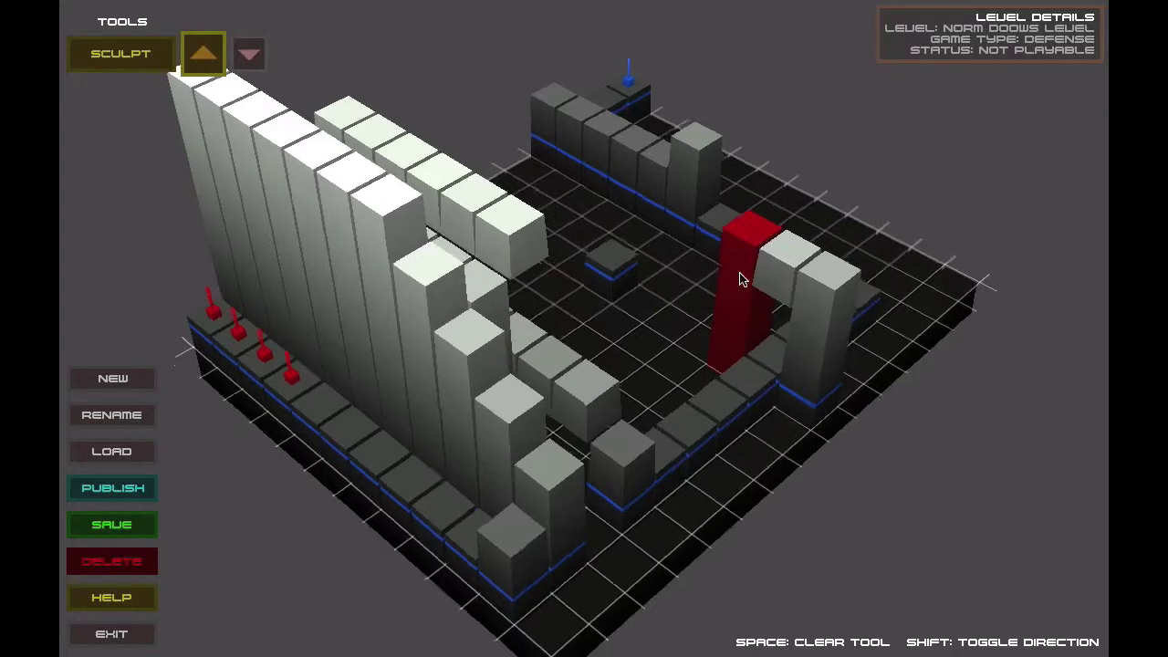
key("Right")
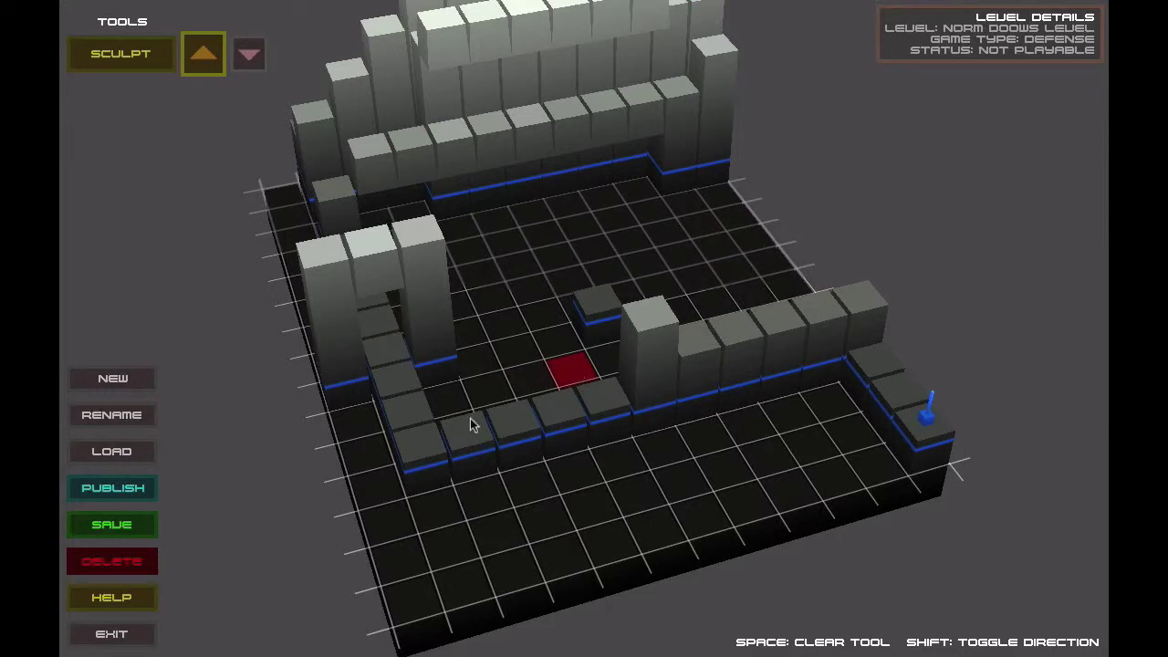
Raise seven low blocks in a cluster near the board centre
left_click(560, 370)
left_click(547, 386)
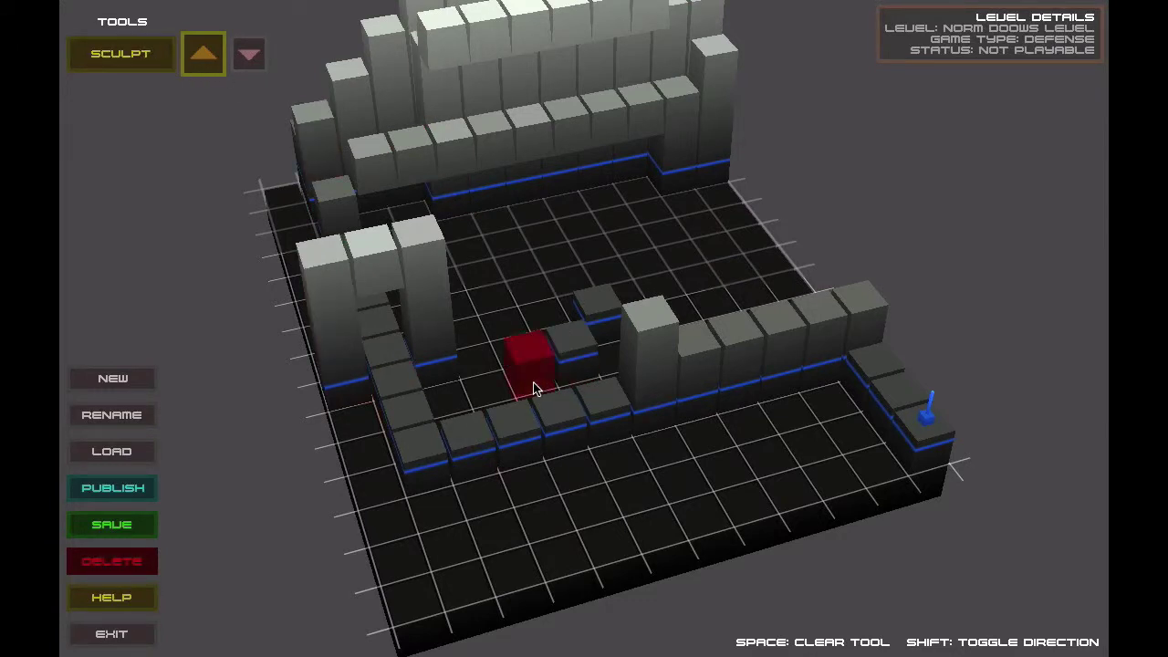
left_click(610, 445)
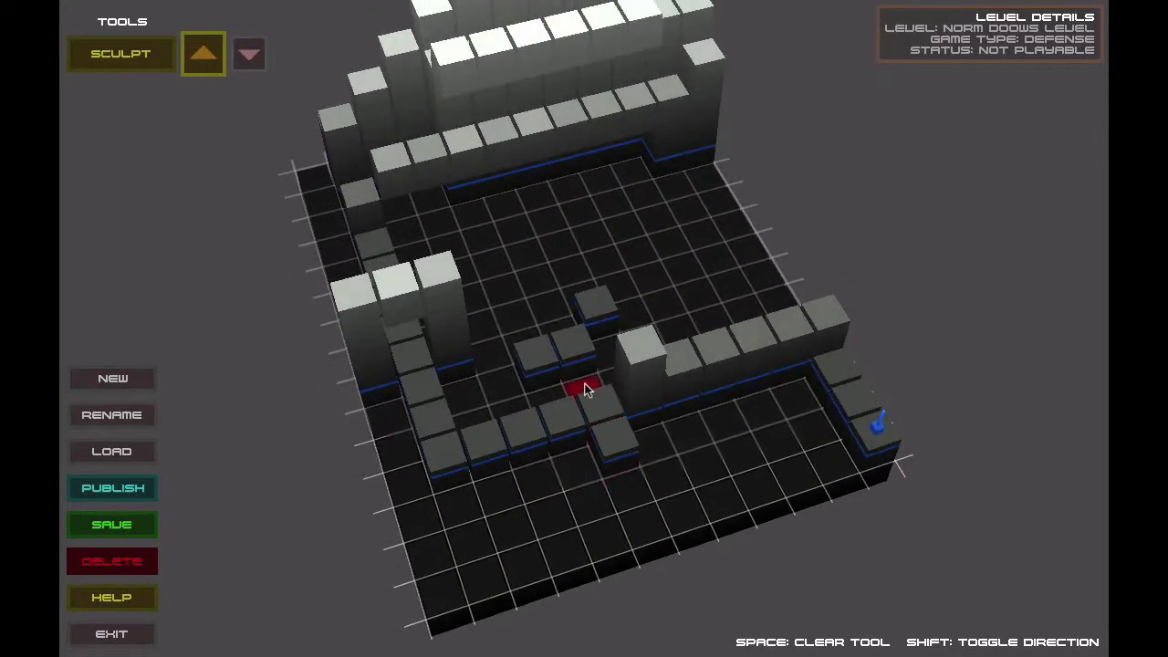
left_click(543, 387)
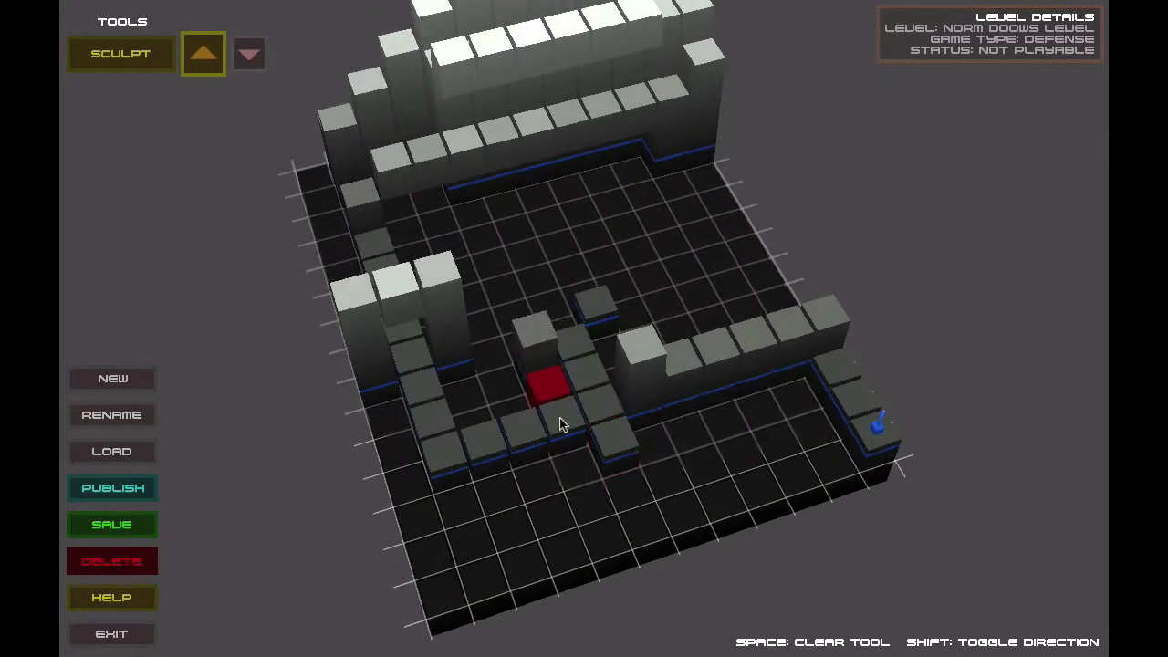
left_click(560, 425)
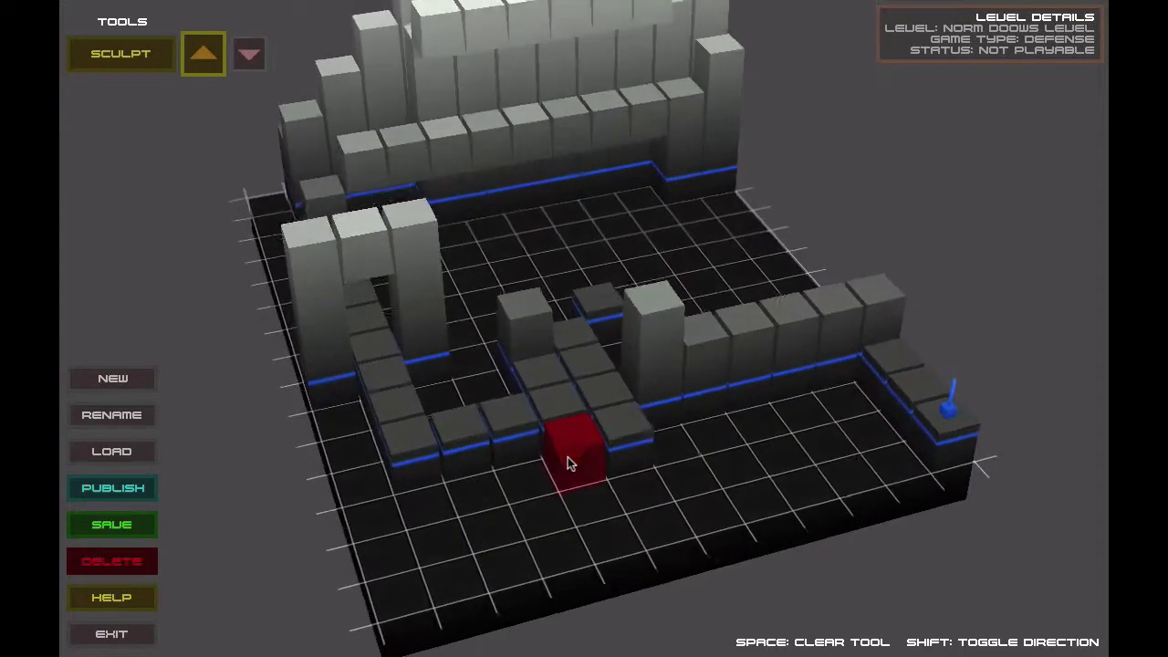
left_click(579, 456)
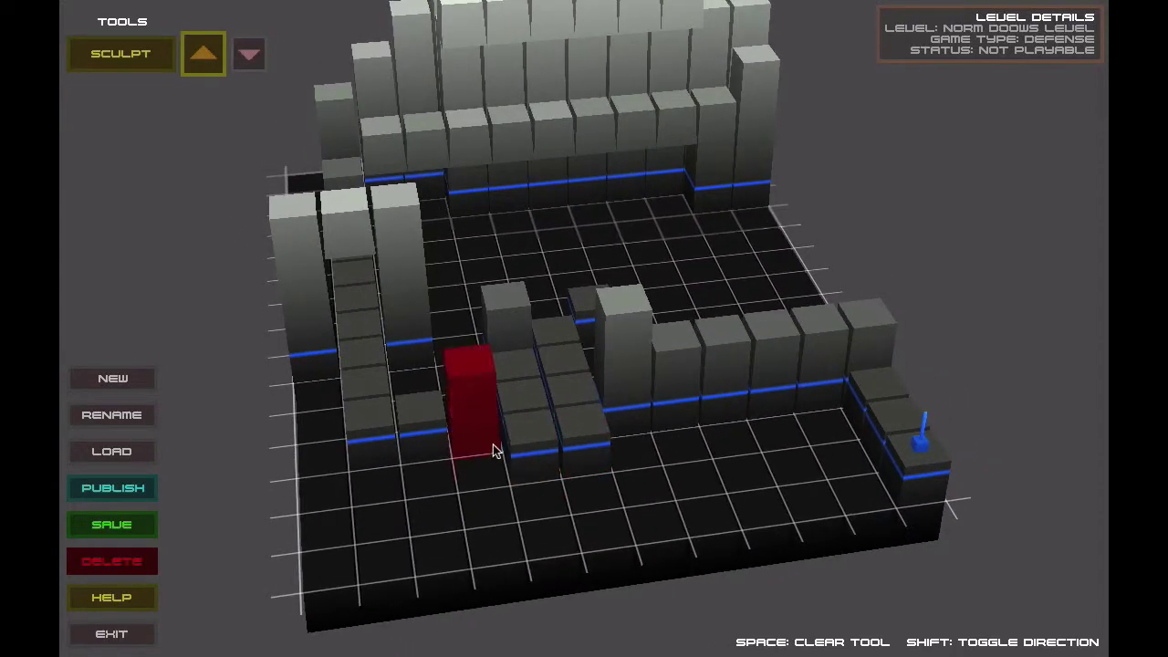
left_click(493, 444)
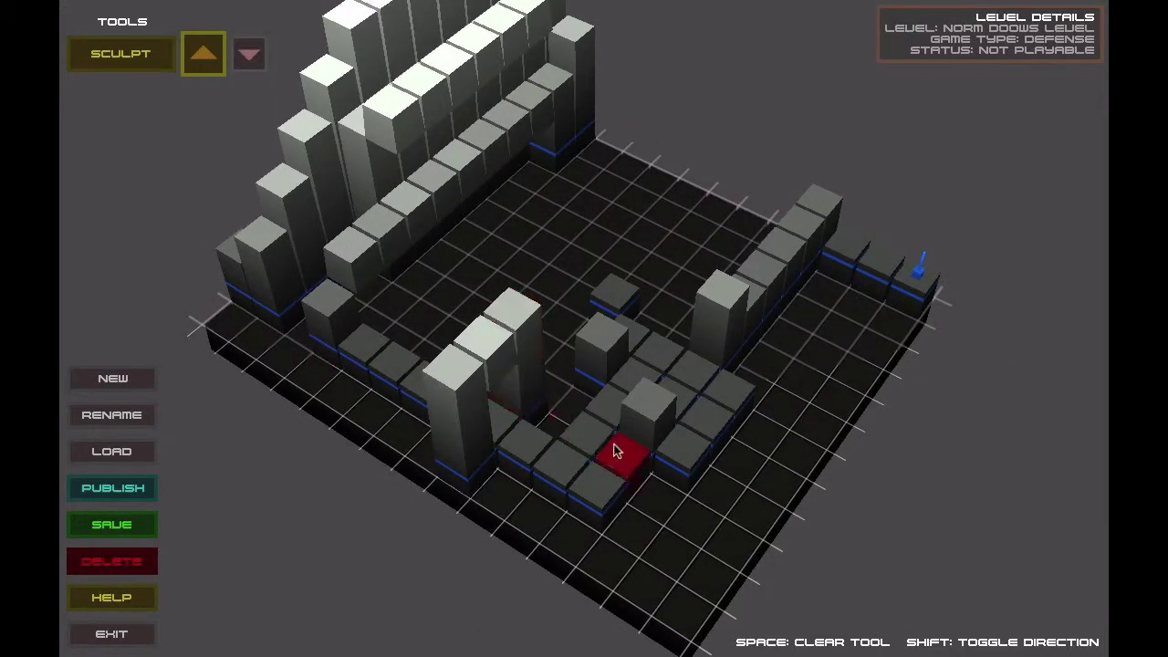
Switch sculpting to lower and cut down a white wall column to the floor
key("shift")
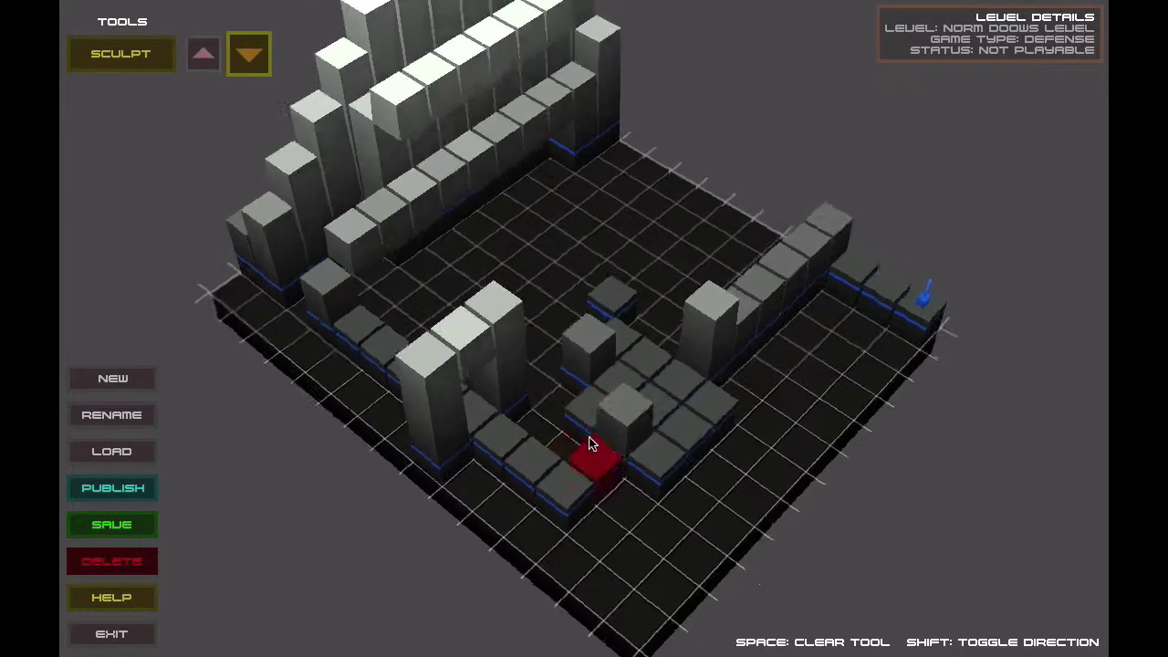
left_click(630, 362)
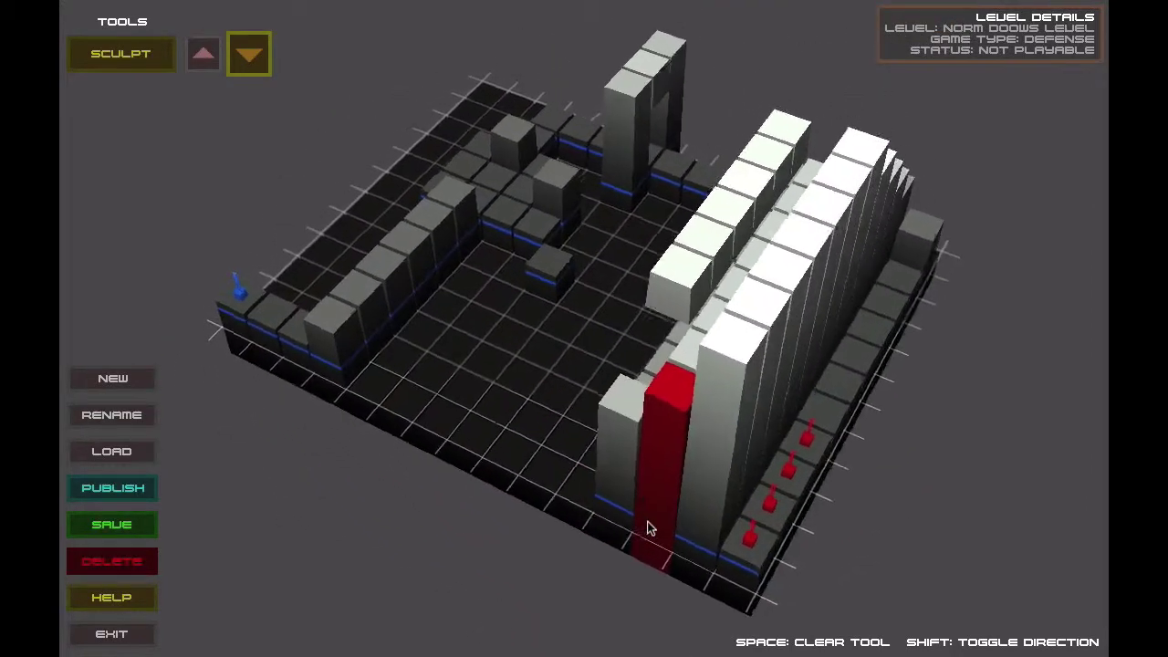
left_click(647, 524)
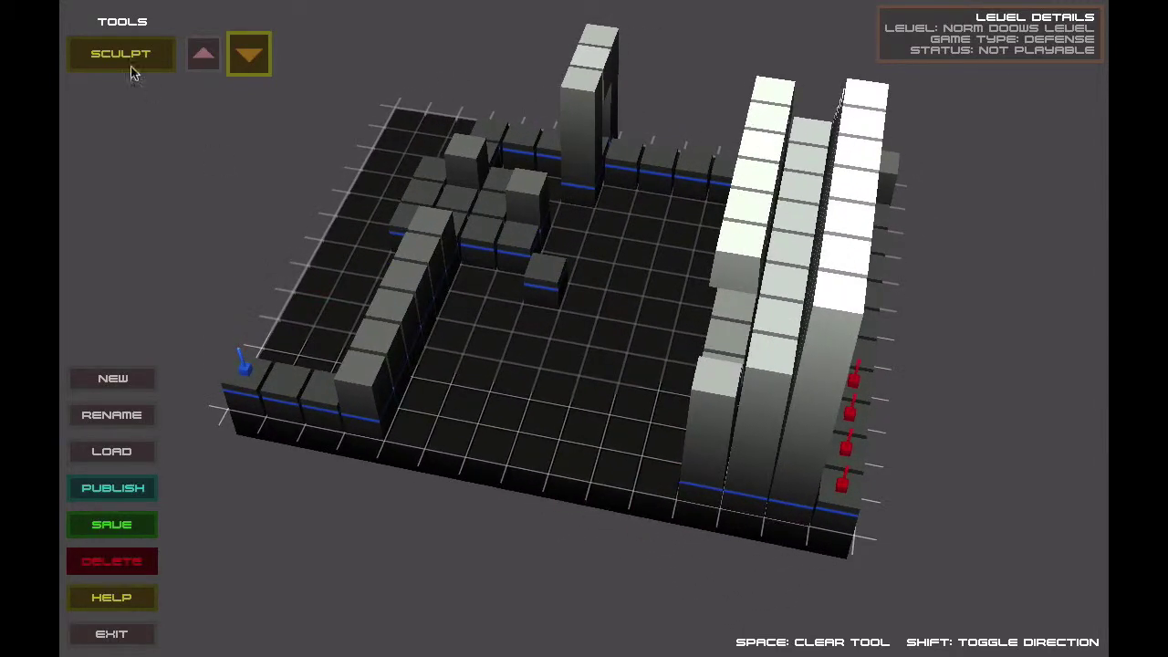
left_click(120, 55)
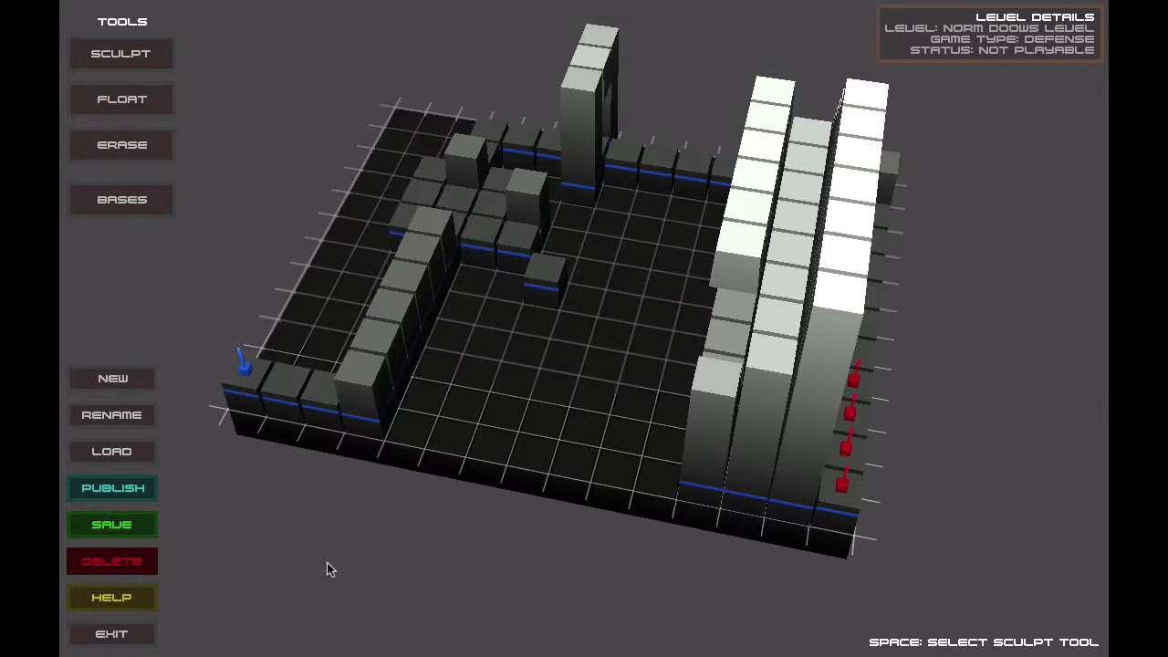
Run the publish checks on NORM DOOWS LEVEL and confirm making it public
left_click(129, 489)
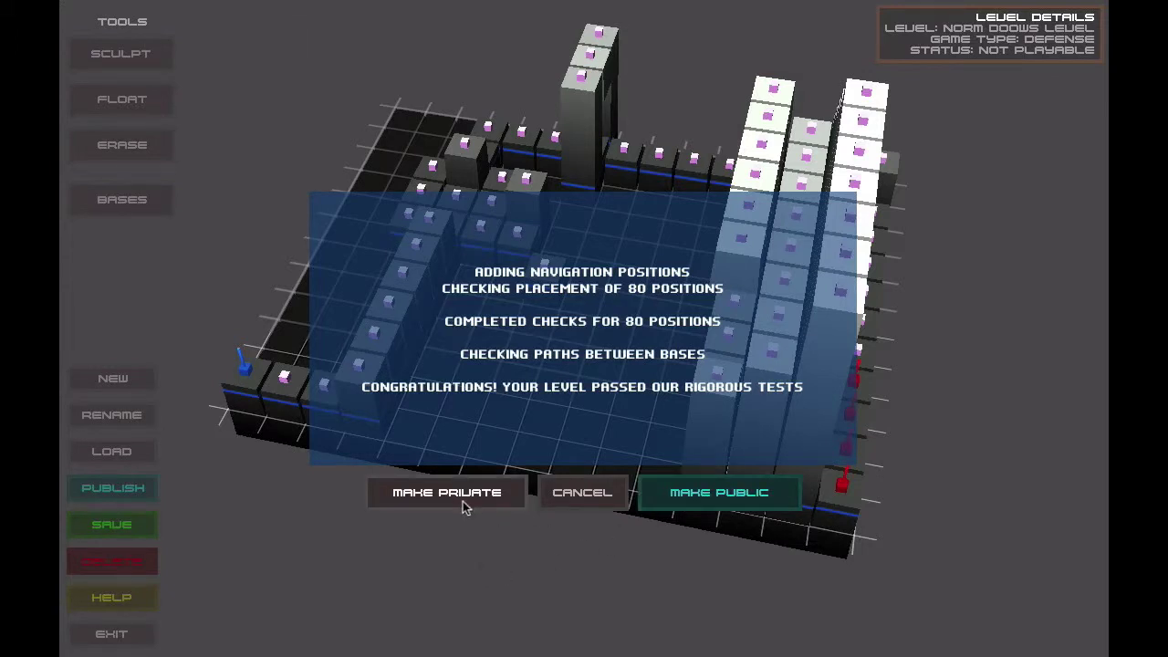
left_click(720, 495)
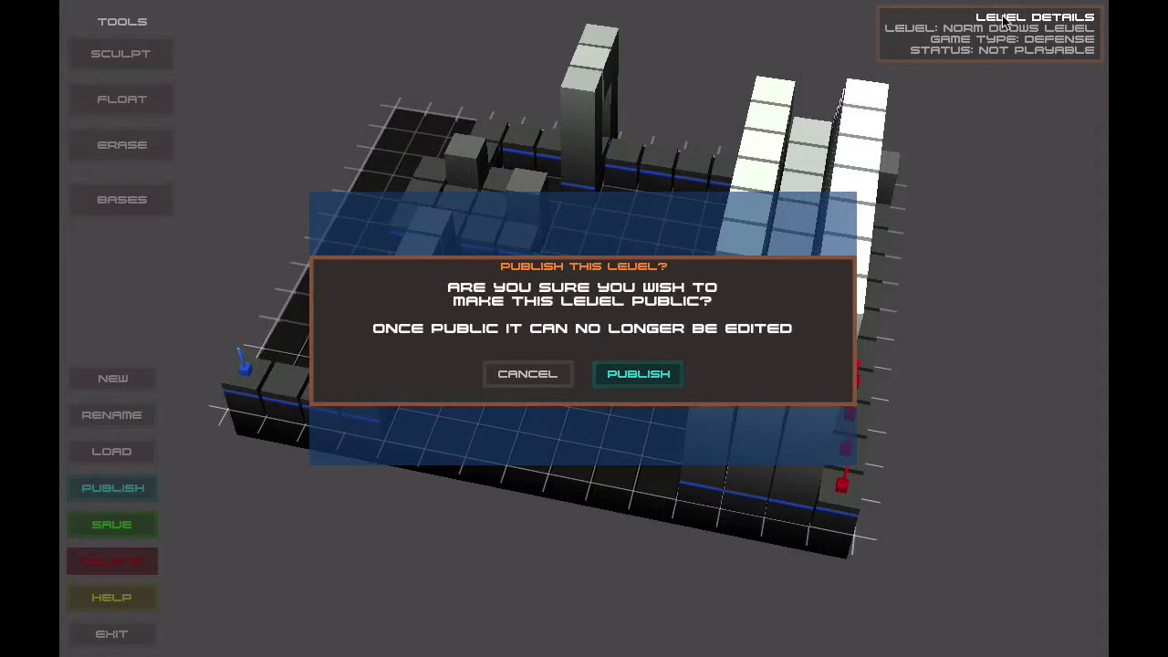
left_click(650, 383)
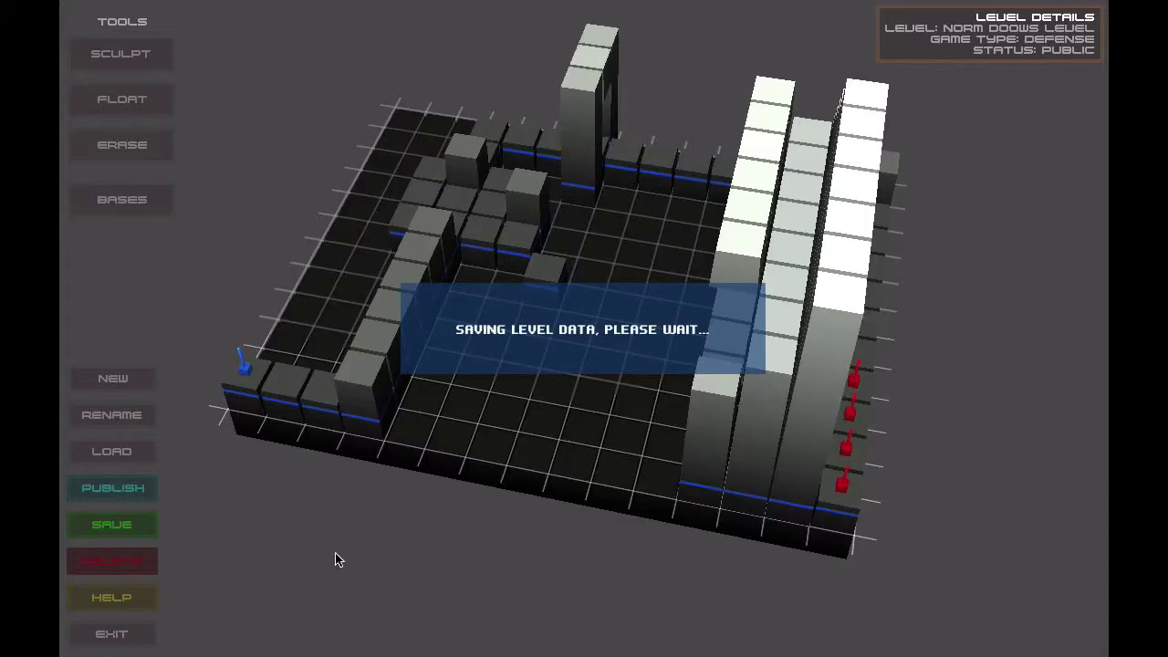